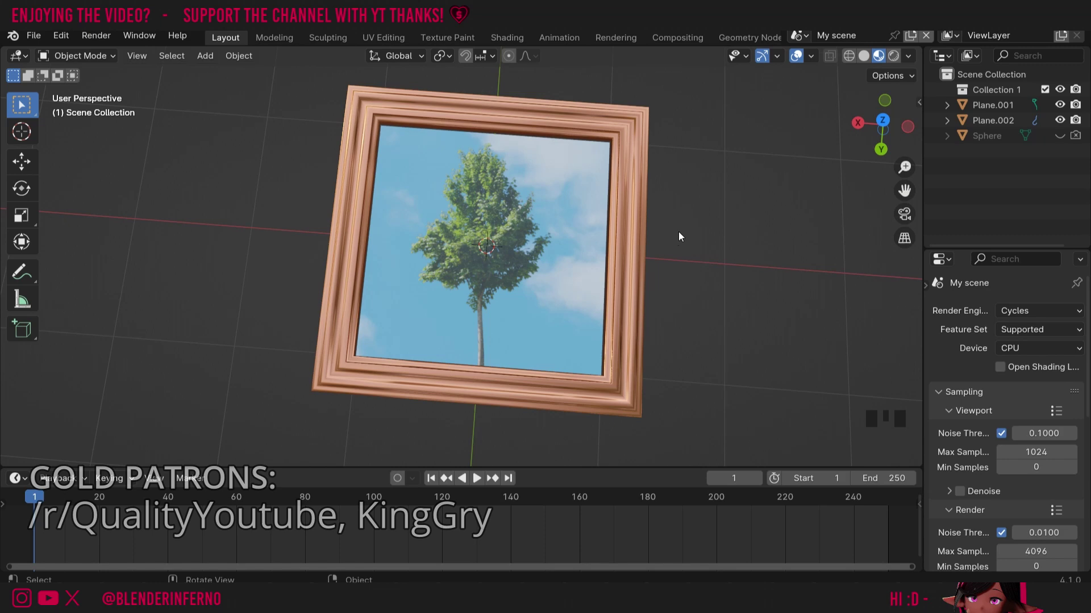
Step: Orbit the viewport with the navigation gizmo around the framed tree picture
{"action": "left_click", "coordinate": [882, 130]}
{"action": "mouse_move", "coordinate": [881, 129]}
{"action": "left_mouse_down"}
{"action": "mouse_move", "coordinate": [904, 145]}
{"action": "mouse_move", "coordinate": [883, 119]}
{"action": "left_mouse_up"}
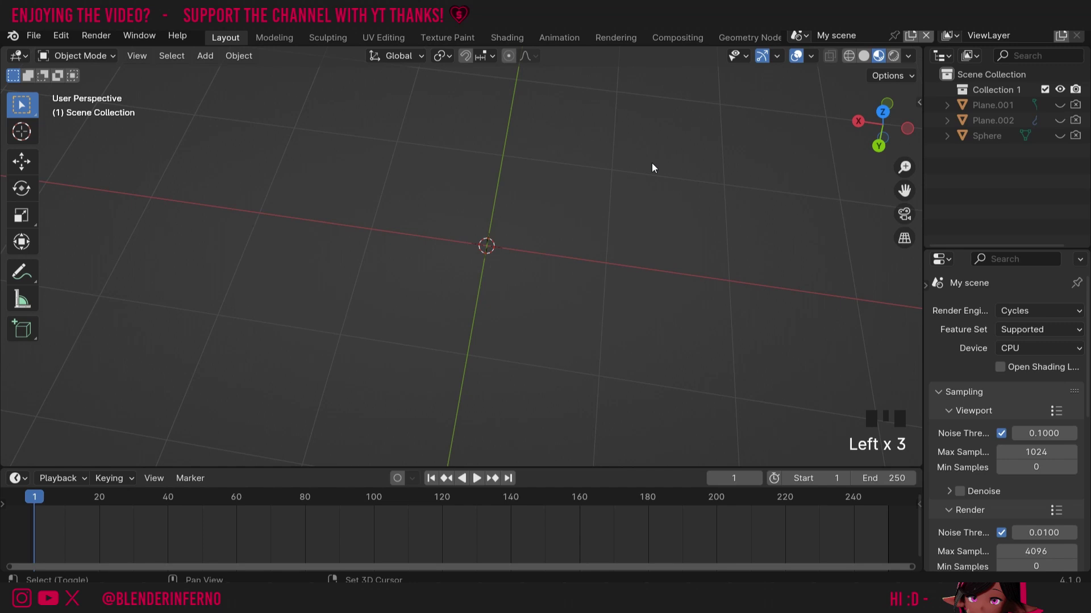
Step: Add a mesh plane at the origin and enlarge the timeline area
{"action": "key", "text": "shift+a"}
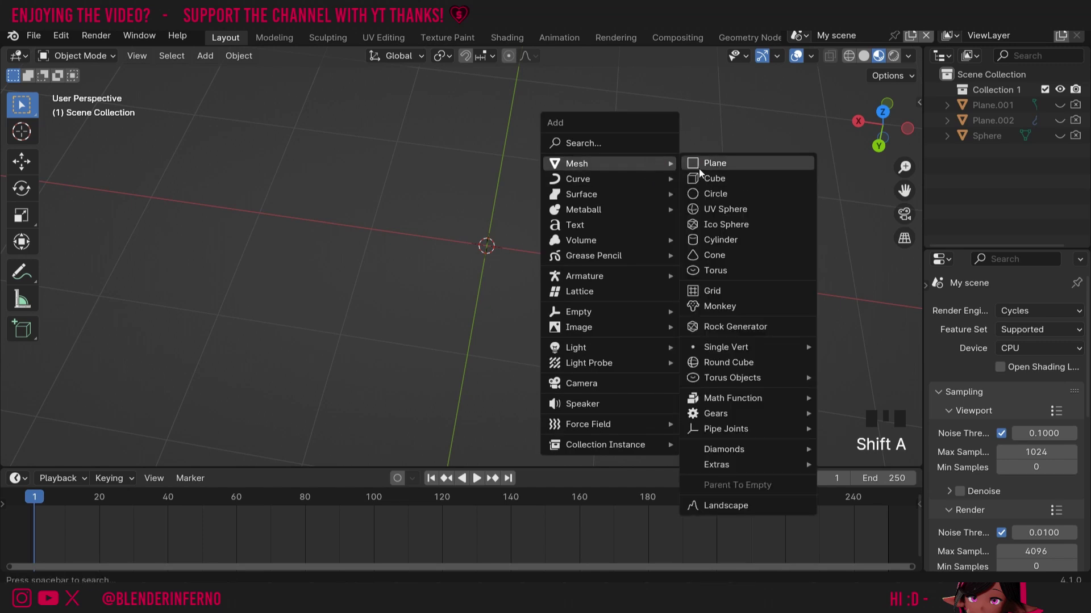
{"action": "left_click", "coordinate": [698, 169]}
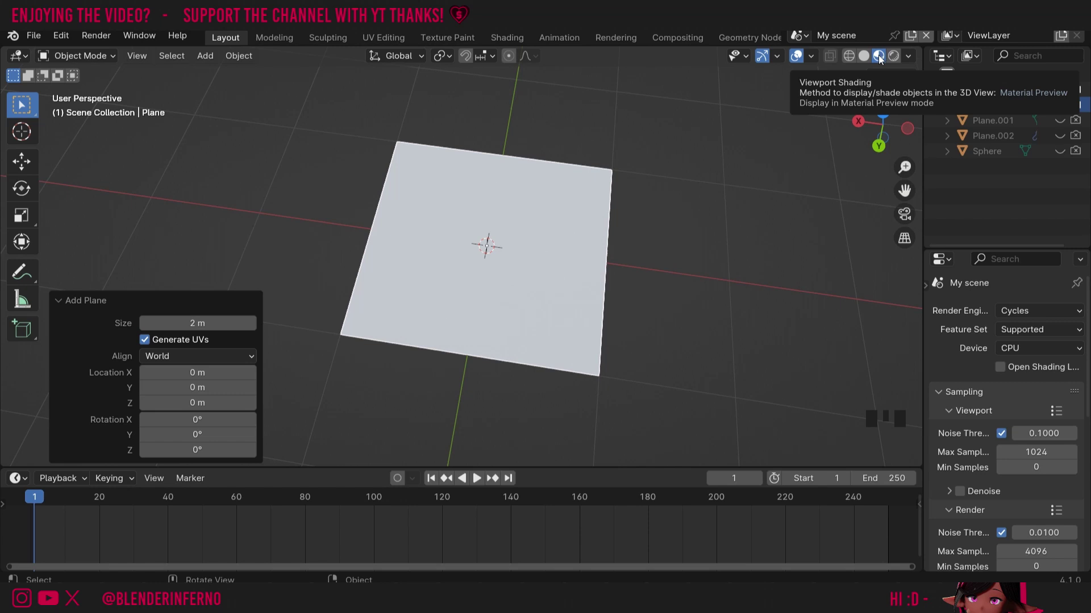
{"action": "left_click_drag", "start_coordinate": [301, 466], "coordinate": [312, 341]}
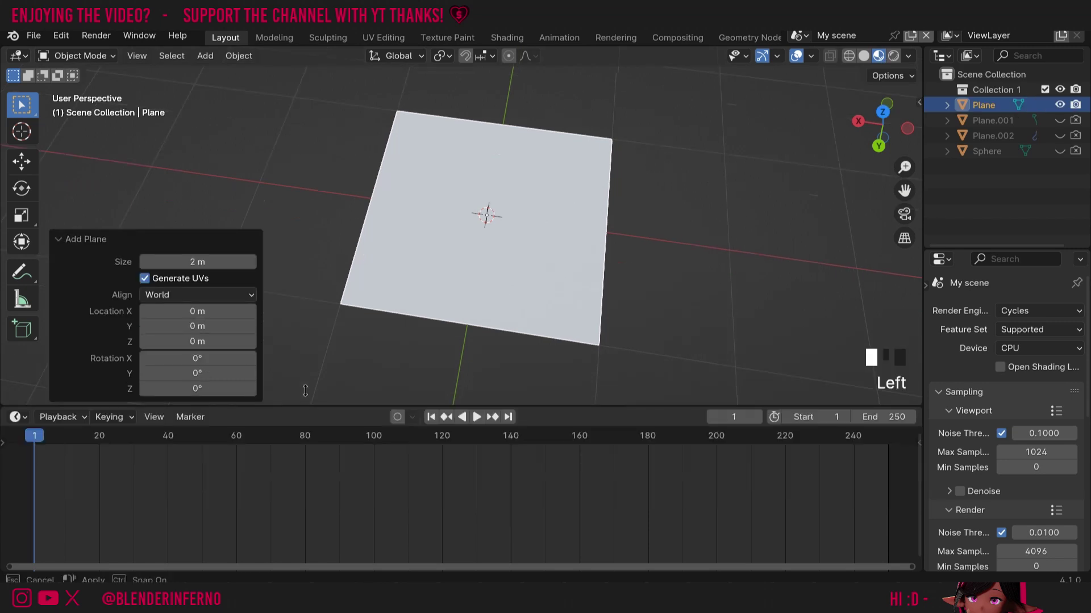
Step: Turn the timeline into a Shader Editor and create a new material for the plane
{"action": "left_click", "coordinate": [18, 343]}
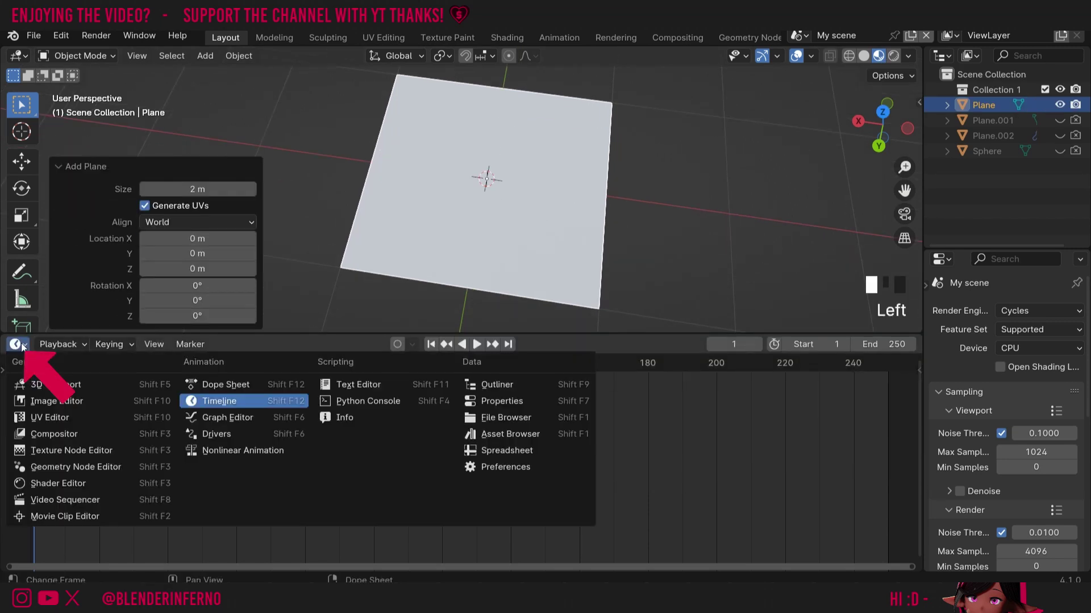
{"action": "left_click", "coordinate": [58, 483]}
{"action": "left_click", "coordinate": [473, 345]}
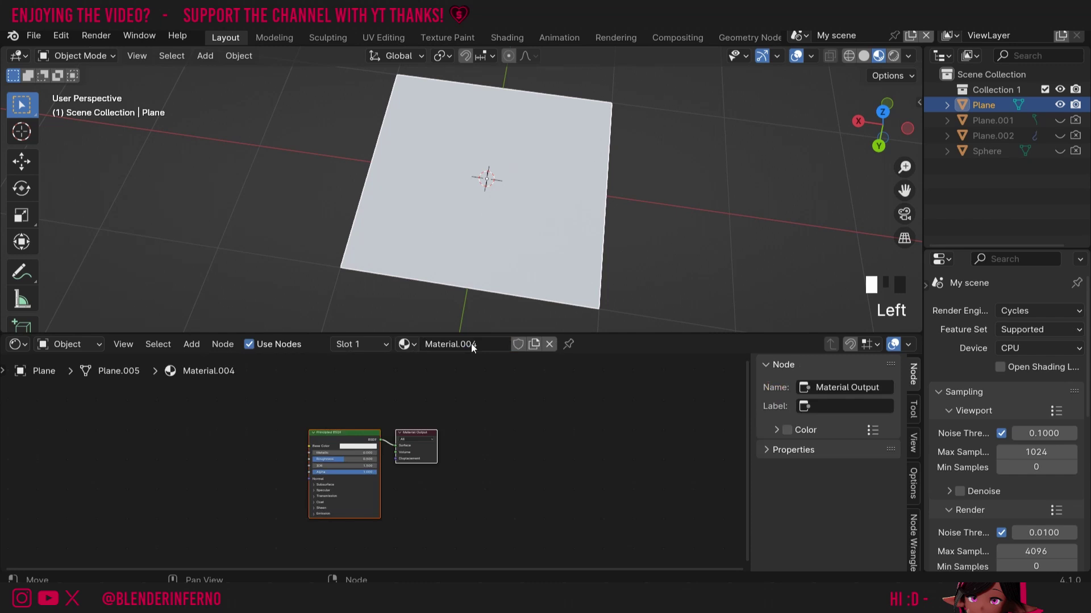
Step: Show the plane's Material properties and rename the material to 'Parralax'
{"action": "left_click_drag", "start_coordinate": [927, 549], "coordinate": [942, 552]}
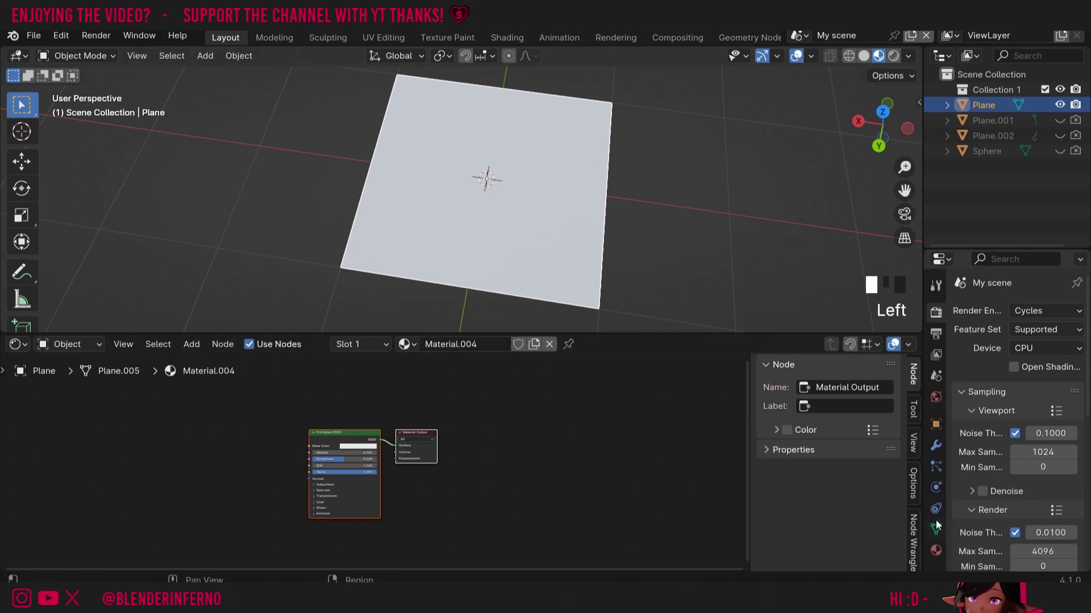
{"action": "left_click", "coordinate": [935, 551]}
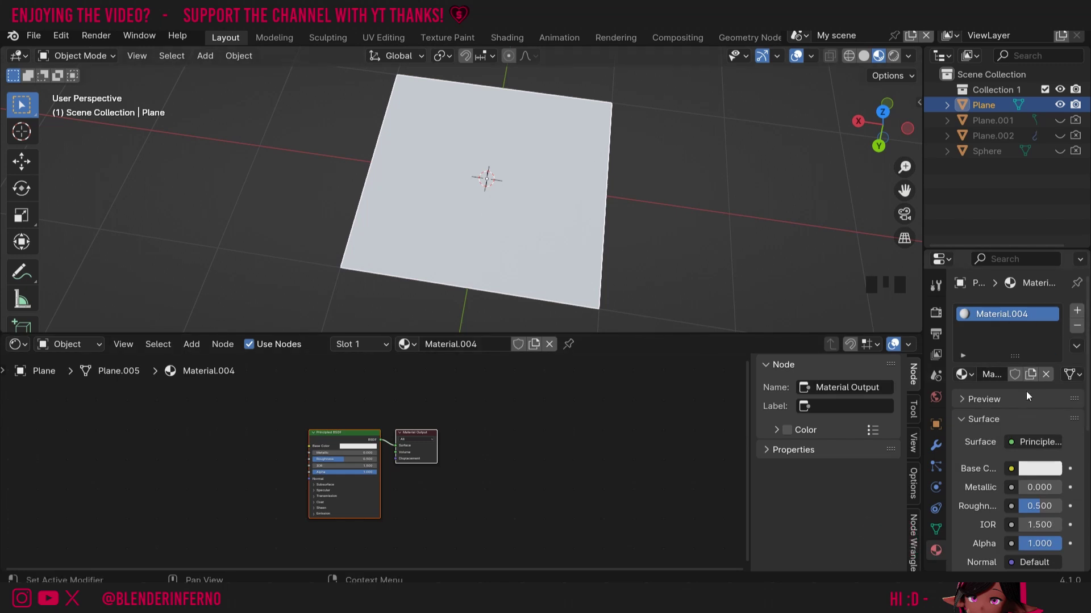
{"action": "left_click", "coordinate": [449, 343]}
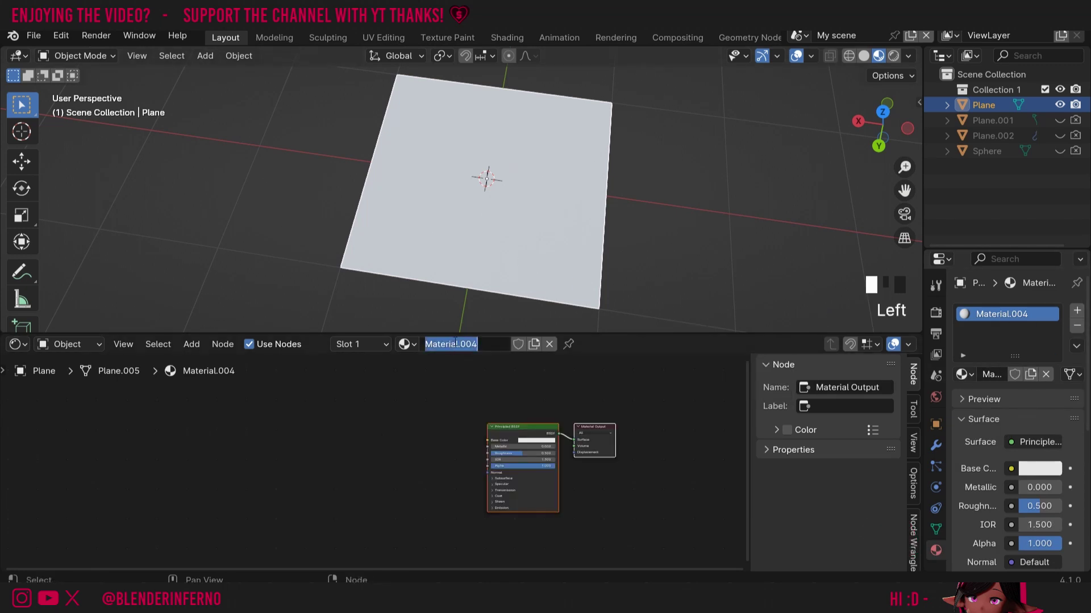
{"action": "type", "text": "Parralax"}
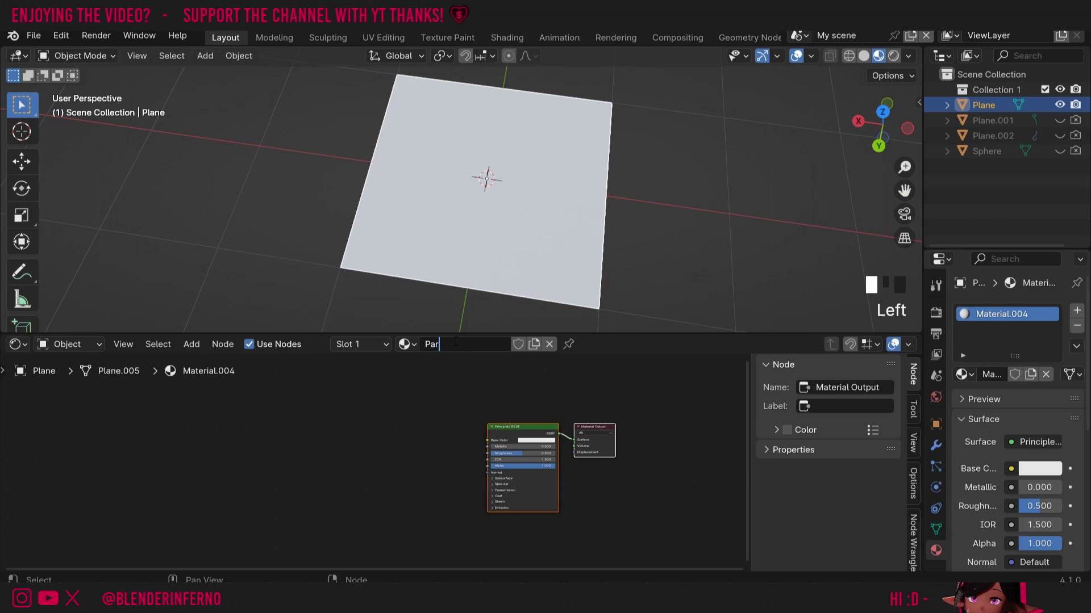
{"action": "key", "text": "Return"}
{"action": "scroll", "coordinate": [571, 402], "scroll_direction": "up", "scroll_amount": 2}
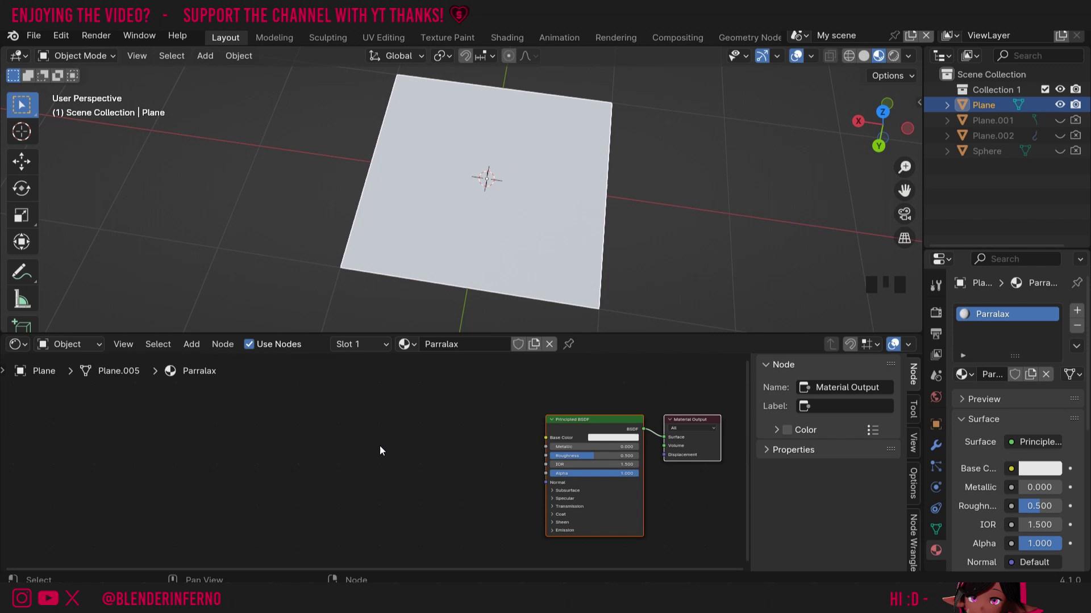
Step: Add an Image Texture node loaded with the blue sky image, wired into Base Color
{"action": "key", "text": "shift"}
{"action": "key", "text": "shift+a"}
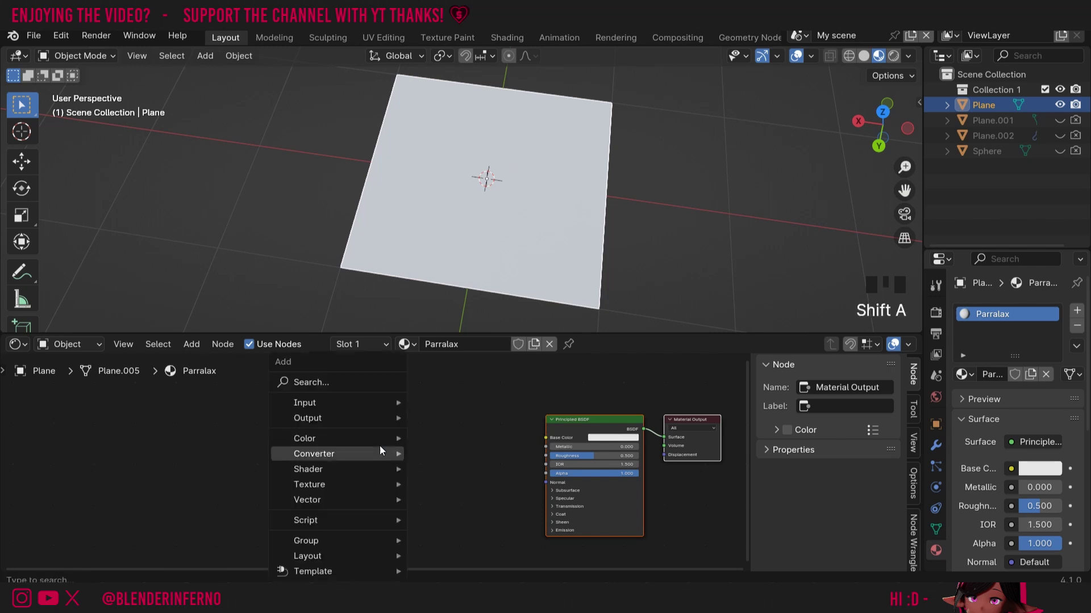
{"action": "mouse_move", "coordinate": [309, 484]}
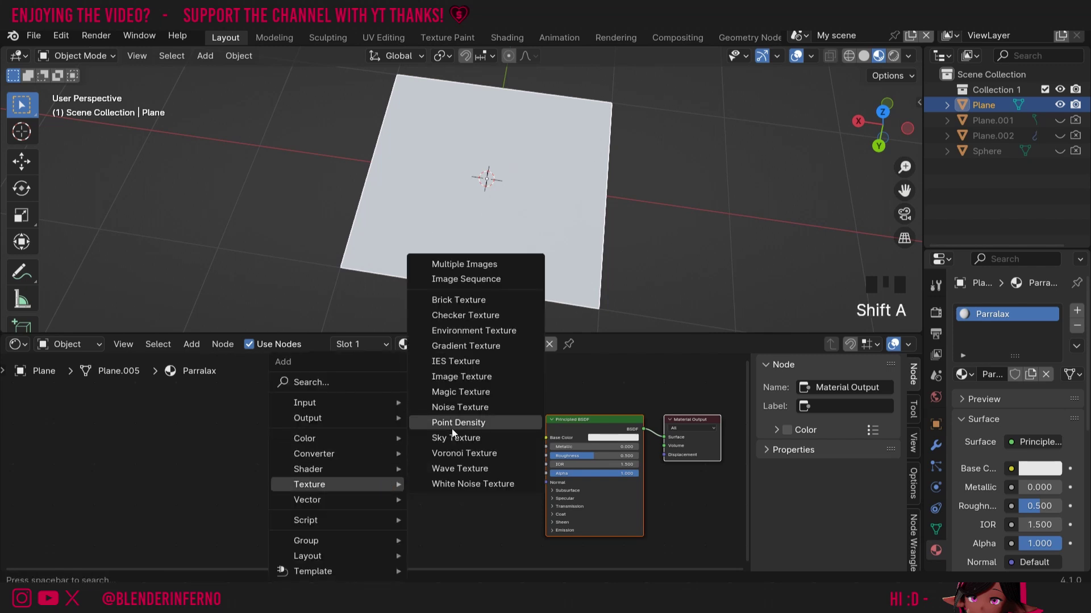
{"action": "left_click", "coordinate": [462, 380]}
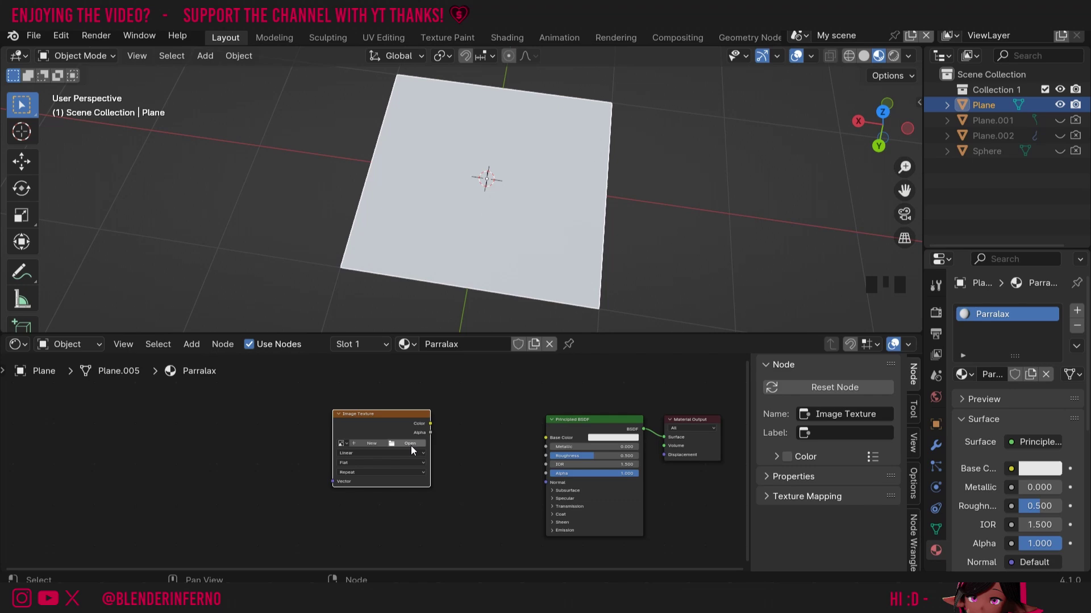
{"action": "left_click", "coordinate": [411, 446]}
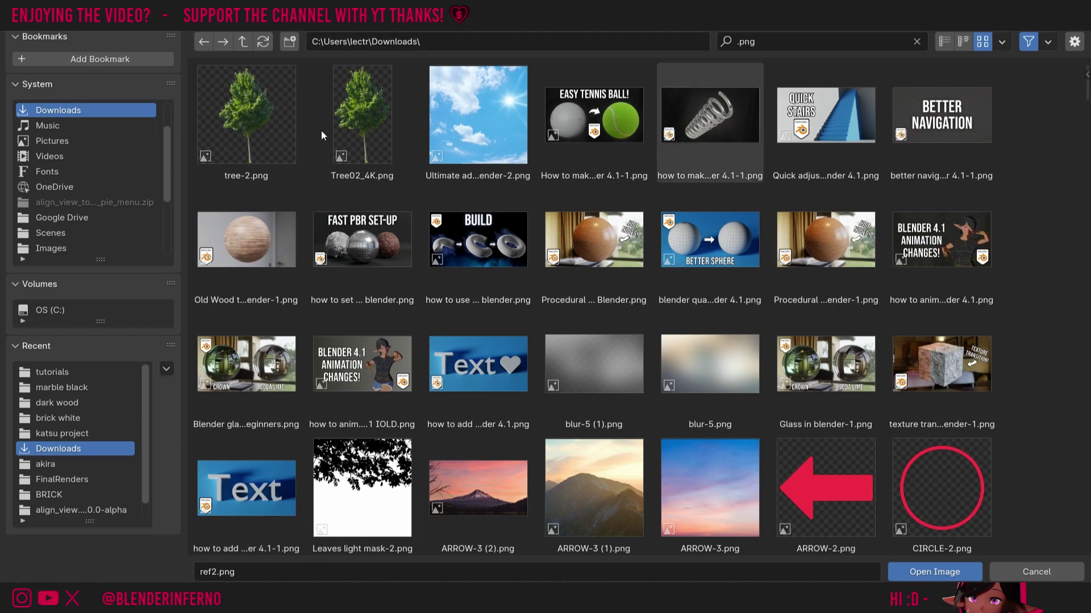
{"action": "left_click", "coordinate": [478, 126]}
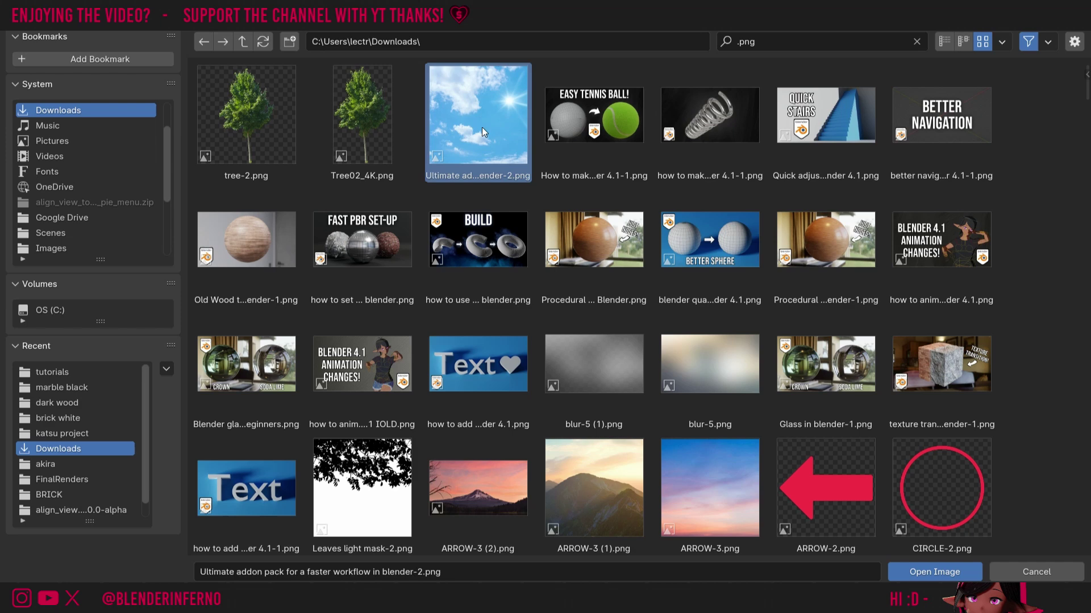
{"action": "key", "text": "Return"}
{"action": "left_click_drag", "start_coordinate": [350, 434], "coordinate": [549, 437]}
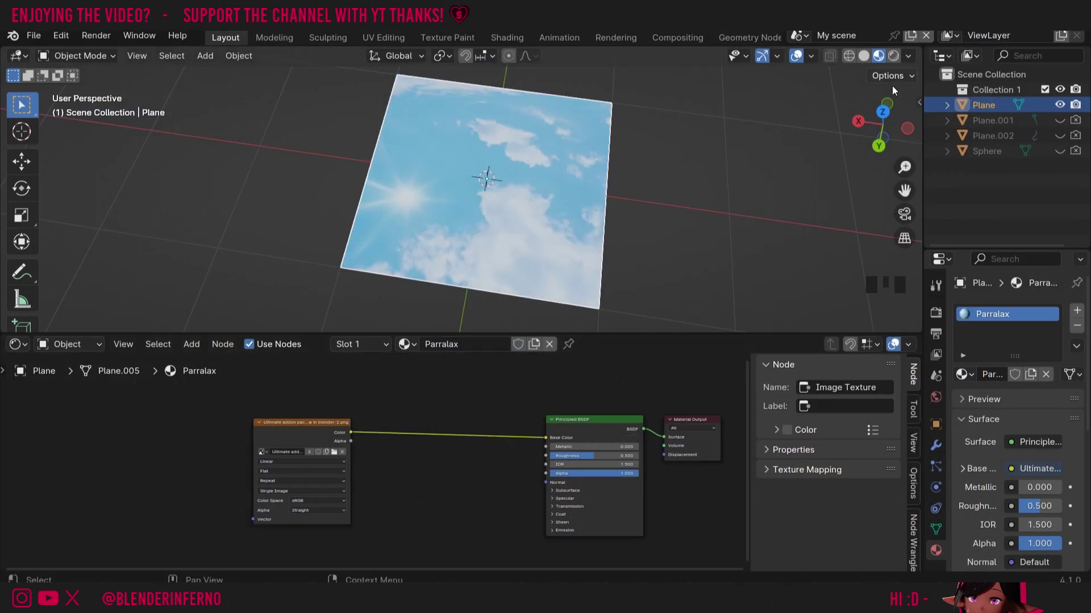
Step: Switch to top view and add a Texture Coordinate node beside the image texture
{"action": "left_click", "coordinate": [884, 126]}
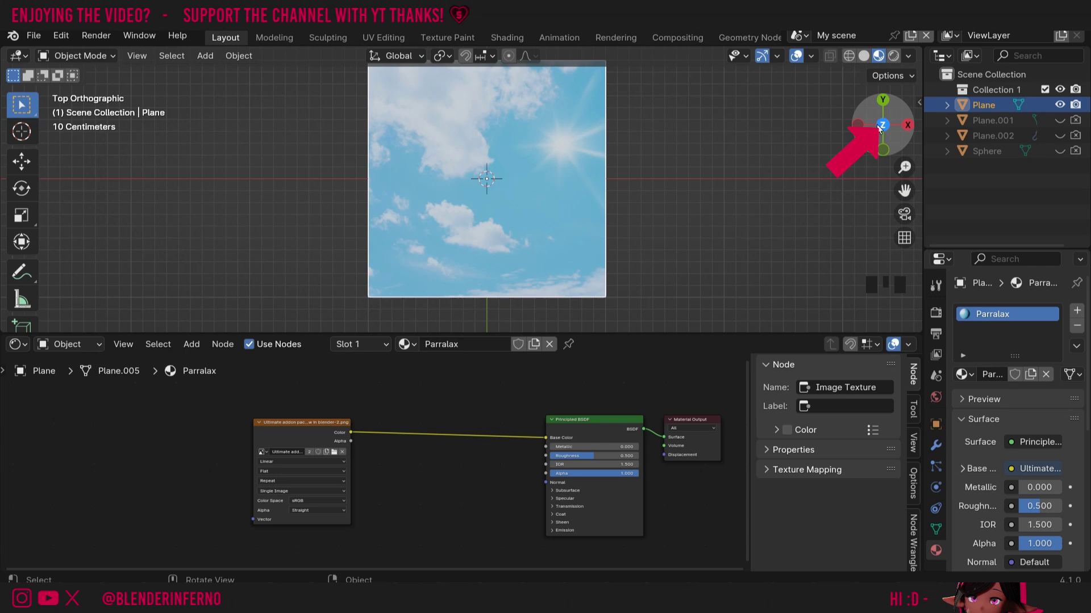
{"action": "left_click", "coordinate": [281, 452]}
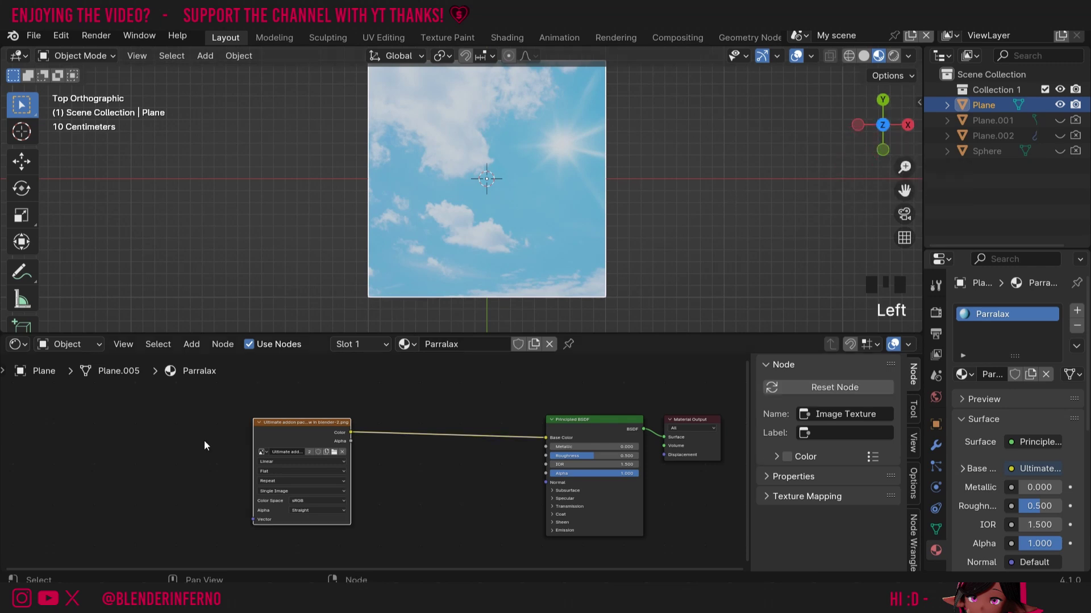
{"action": "key", "text": "shift+a"}
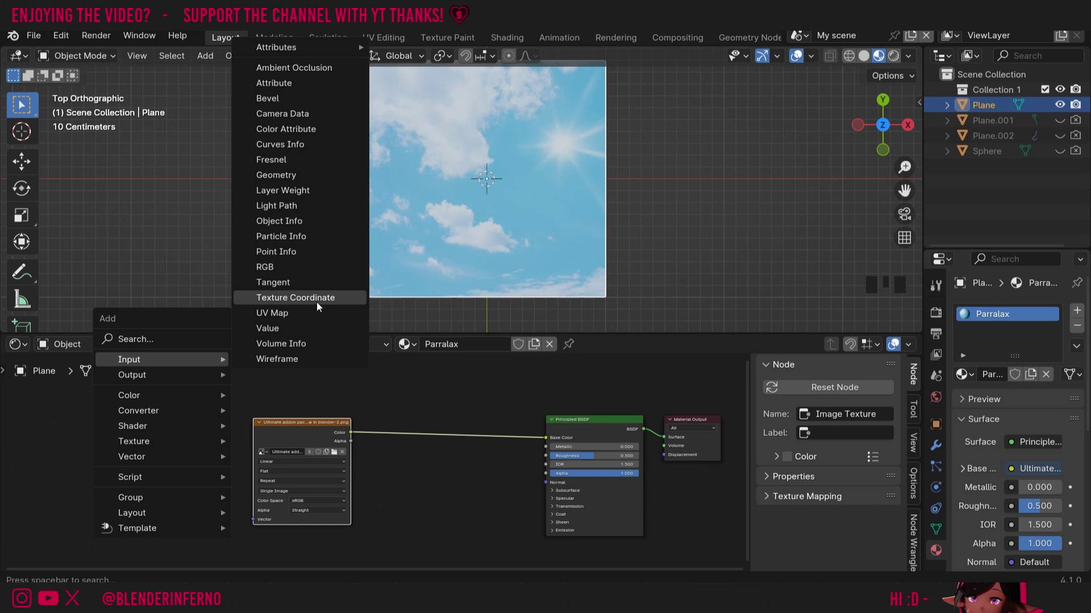
{"action": "left_click", "coordinate": [316, 302]}
{"action": "left_click_drag", "start_coordinate": [284, 421], "coordinate": [298, 400]}
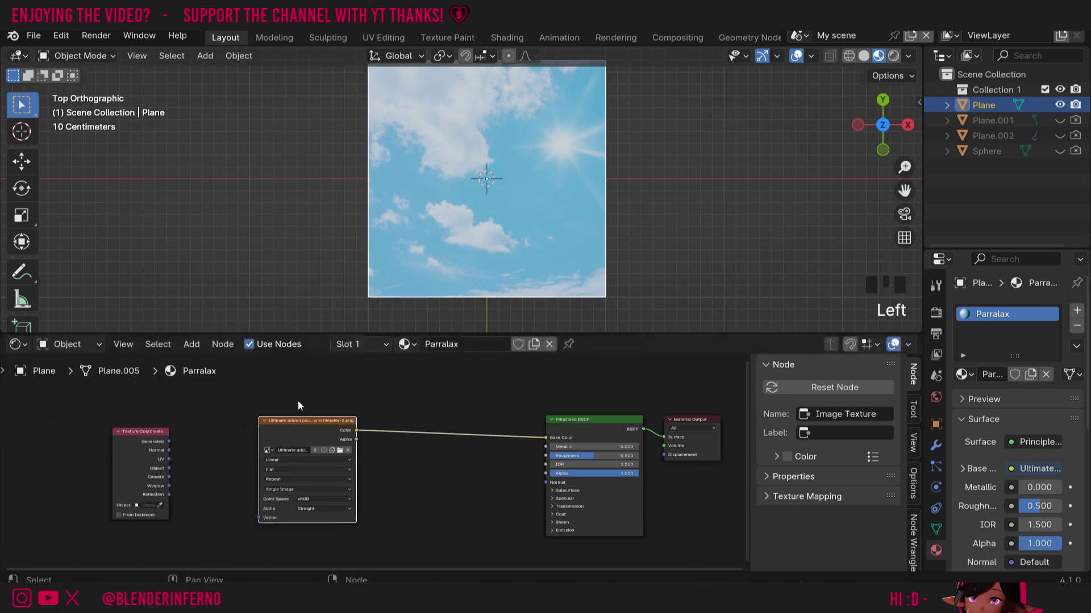
{"action": "left_click_drag", "start_coordinate": [160, 457], "coordinate": [132, 434]}
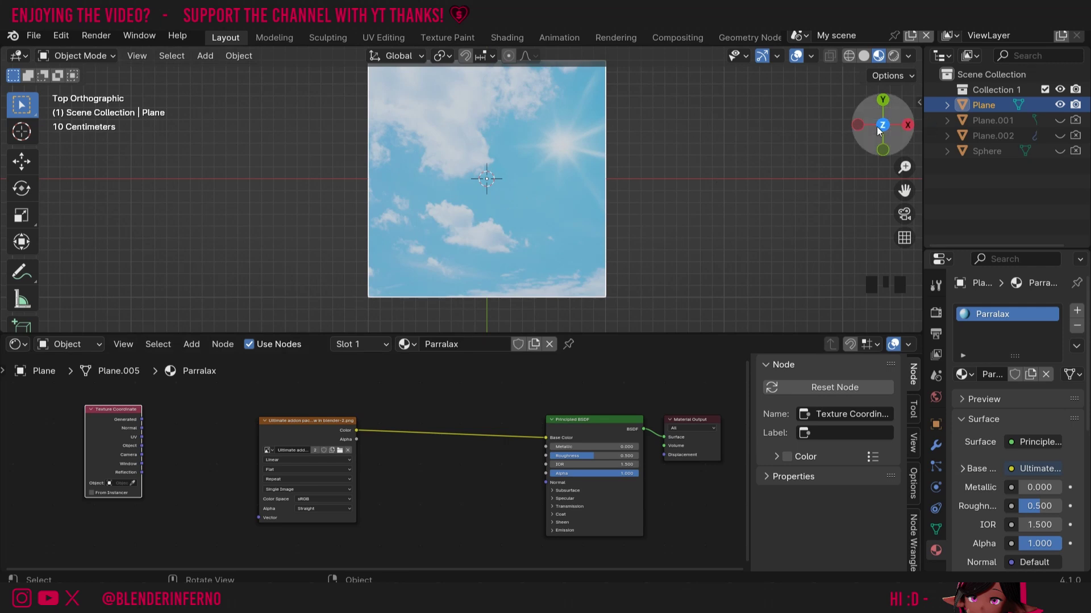
Step: Link the Texture Coordinate UV output to the image texture's Vector input
{"action": "left_click_drag", "start_coordinate": [883, 125], "coordinate": [852, 106]}
{"action": "key", "text": "Escape"}
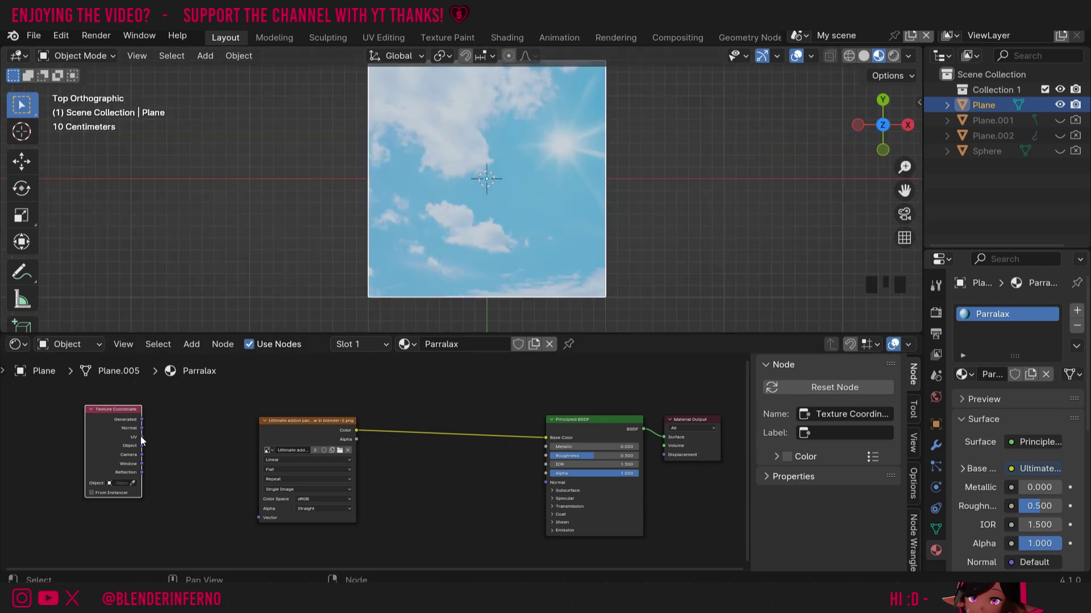
{"action": "left_click_drag", "start_coordinate": [141, 436], "coordinate": [262, 520]}
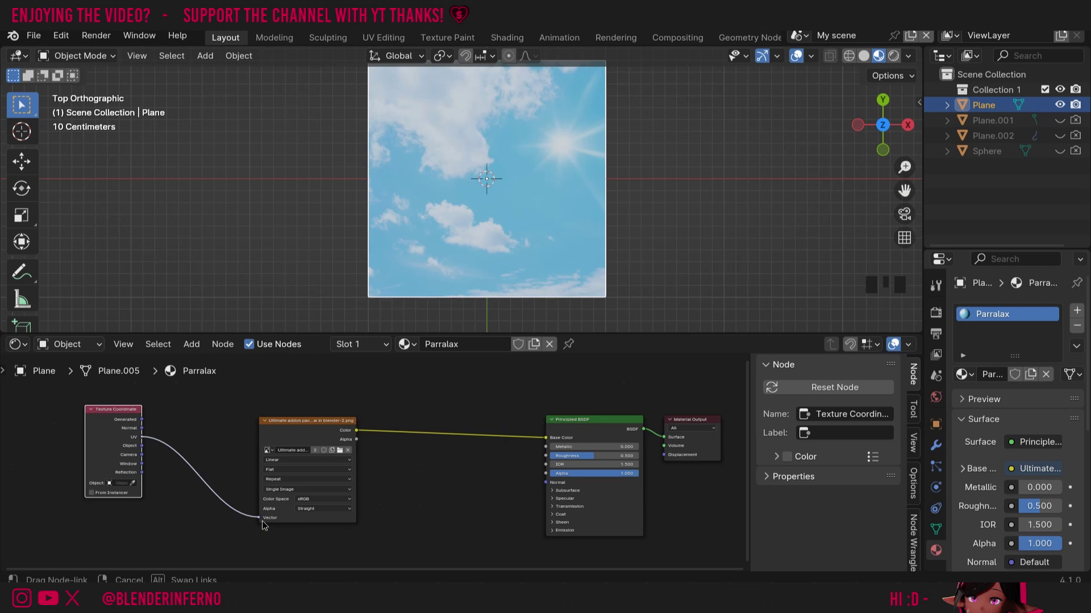
{"action": "left_click_drag", "start_coordinate": [262, 521], "coordinate": [262, 521]}
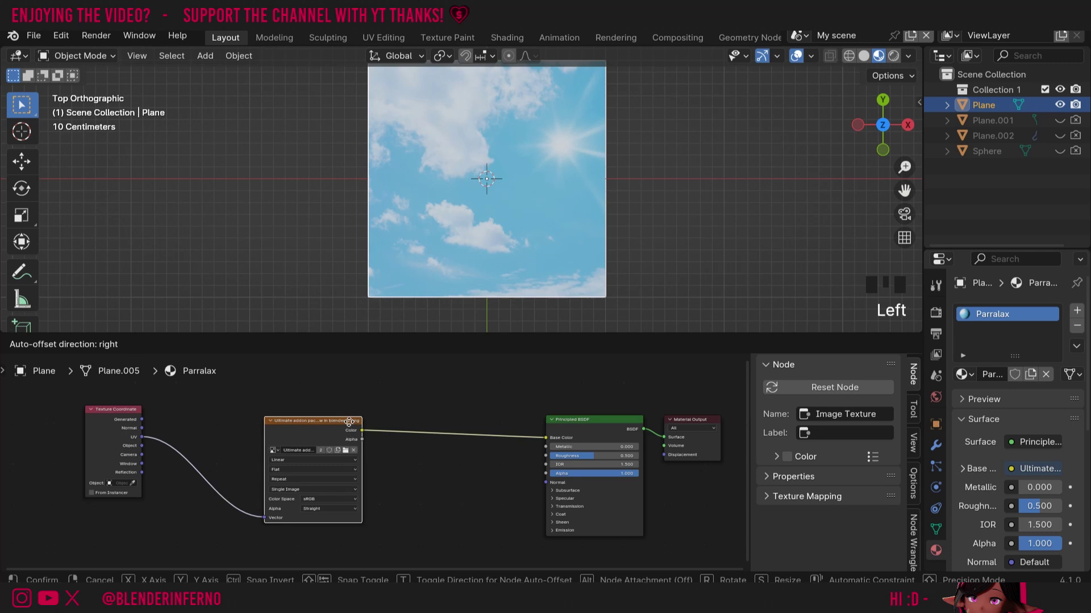
{"action": "left_click_drag", "start_coordinate": [307, 421], "coordinate": [370, 421]}
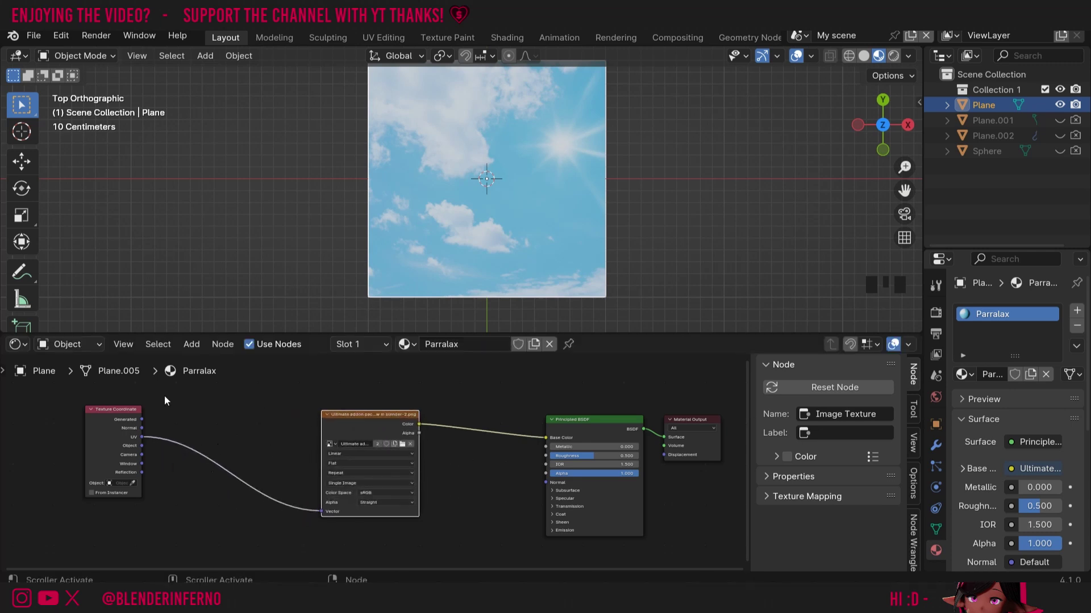
Step: Drop a Vector Math Add node onto the UV link and view the plane in perspective
{"action": "key", "text": "shift+a"}
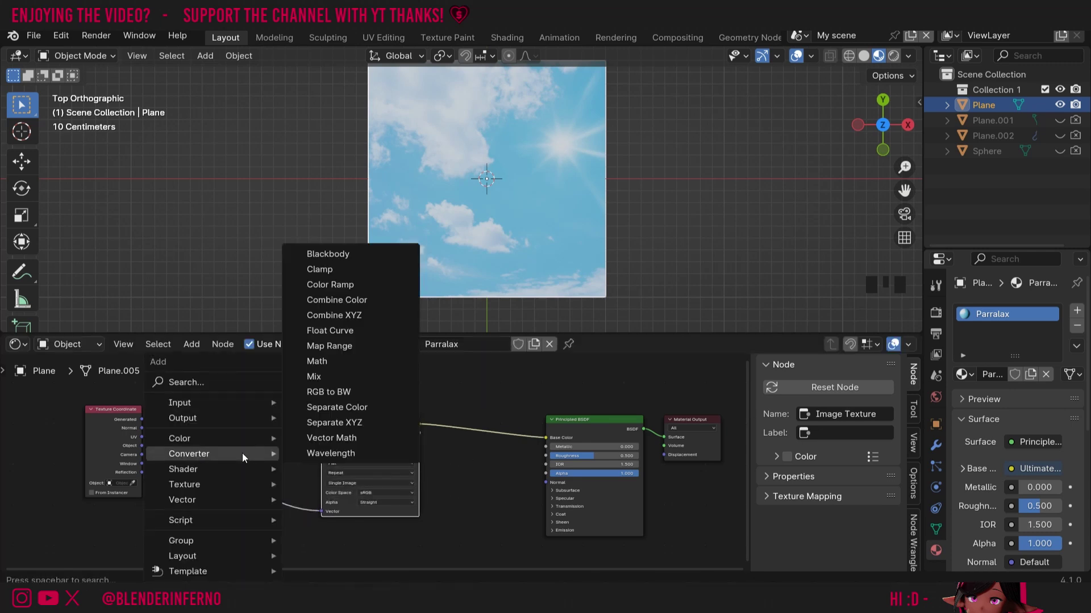
{"action": "left_click", "coordinate": [331, 438]}
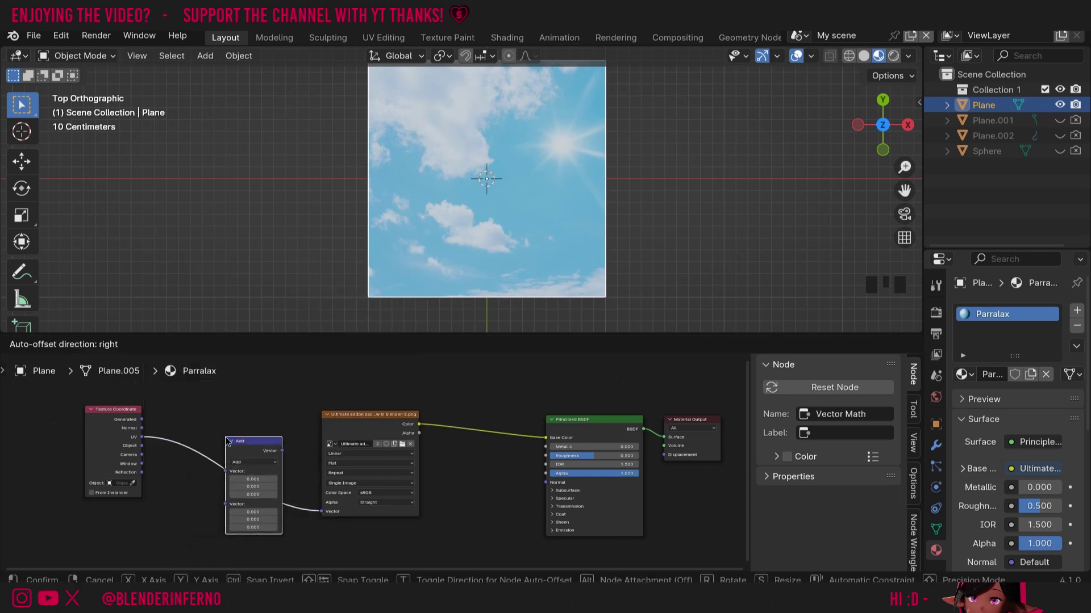
{"action": "left_click", "coordinate": [226, 440]}
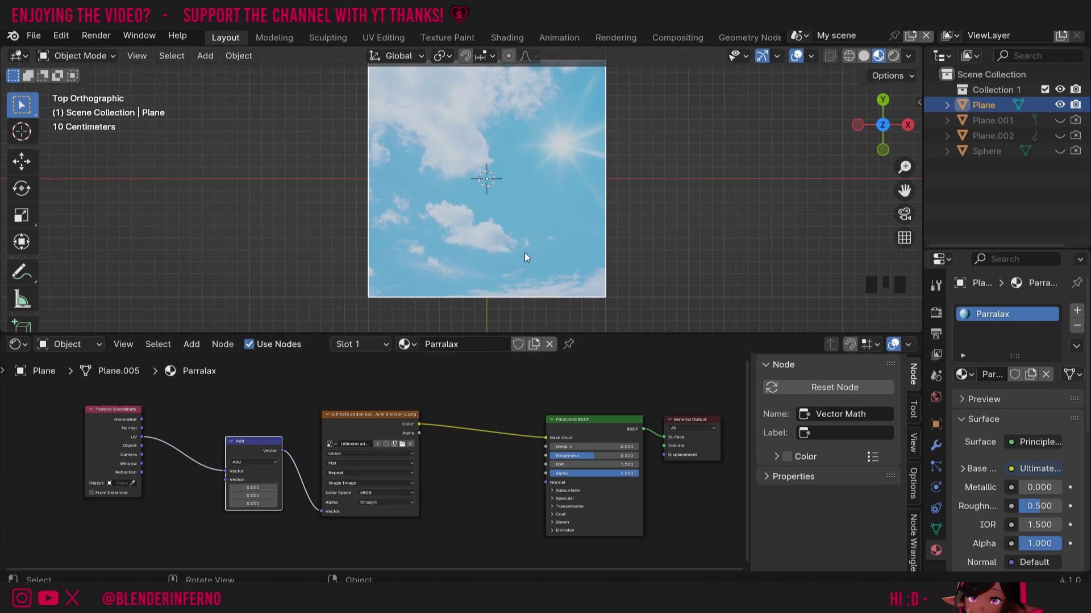
{"action": "scroll", "coordinate": [232, 458], "scroll_direction": "down", "scroll_amount": 4}
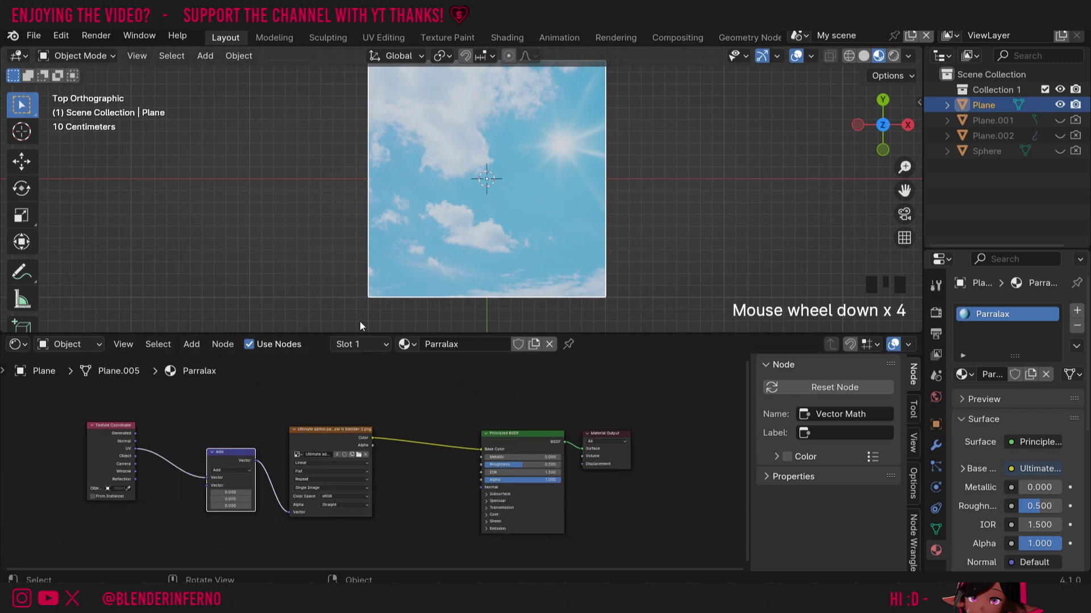
{"action": "left_click", "coordinate": [886, 126]}
{"action": "left_click_drag", "start_coordinate": [886, 126], "coordinate": [877, 136]}
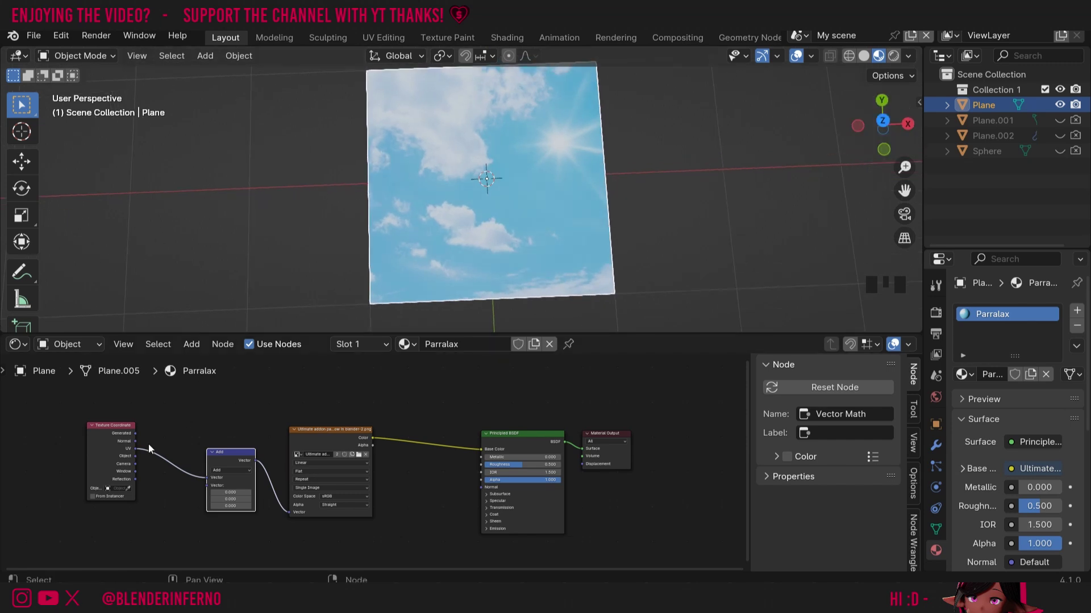
Step: Add a Geometry node and connect its Incoming output to the Add node's second vector
{"action": "key", "text": "shift"}
{"action": "key", "text": "shift+a"}
{"action": "mouse_move", "coordinate": [74, 394]}
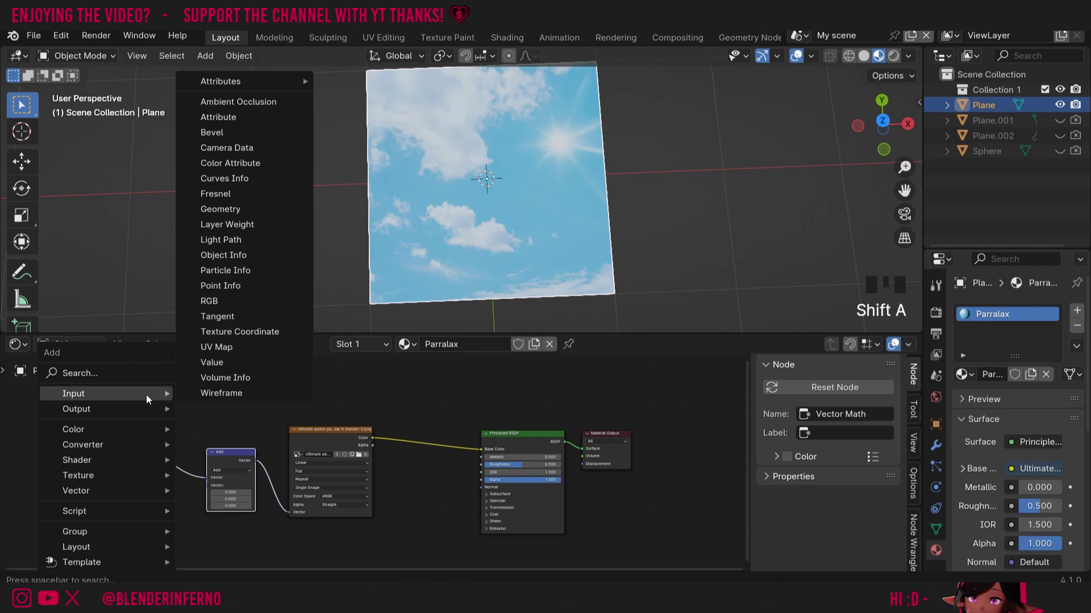
{"action": "left_click", "coordinate": [256, 209]}
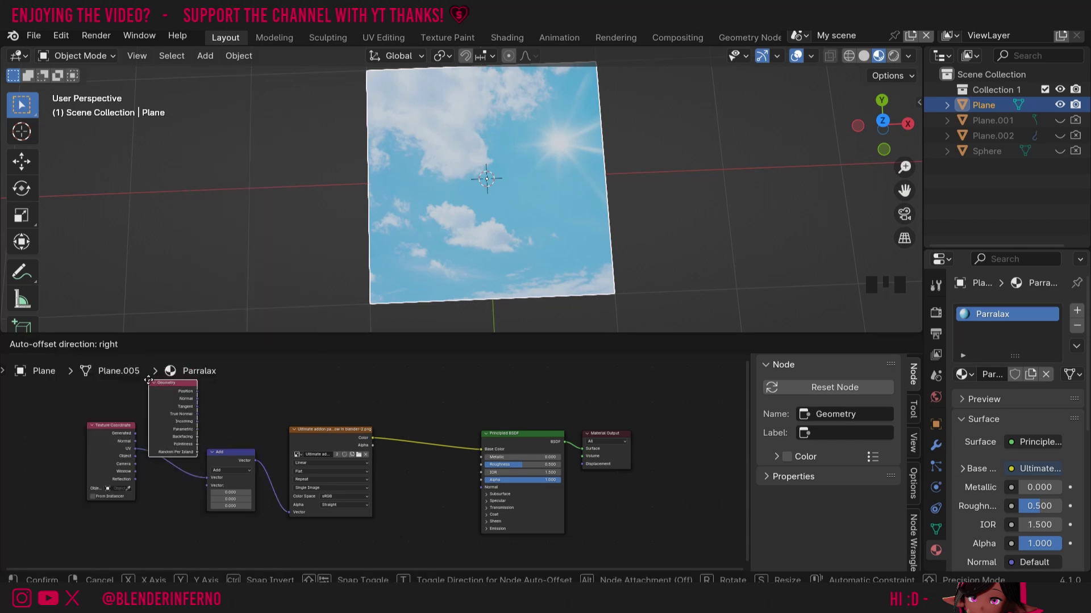
{"action": "left_click", "coordinate": [90, 468]}
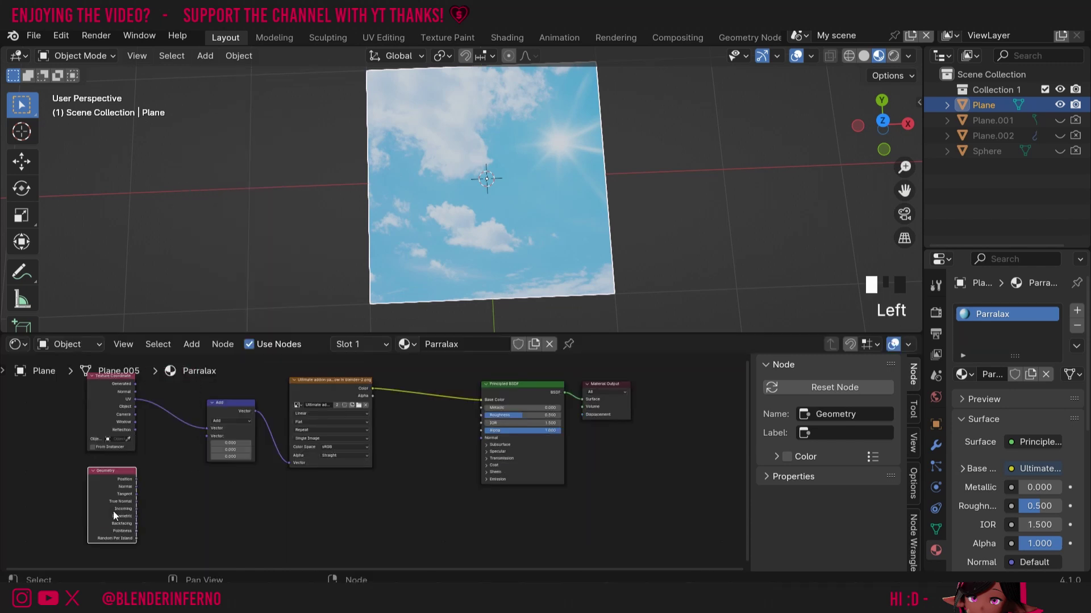
{"action": "scroll", "coordinate": [138, 514], "scroll_direction": "up", "scroll_amount": 5}
{"action": "scroll", "coordinate": [138, 514], "scroll_direction": "down", "scroll_amount": 3}
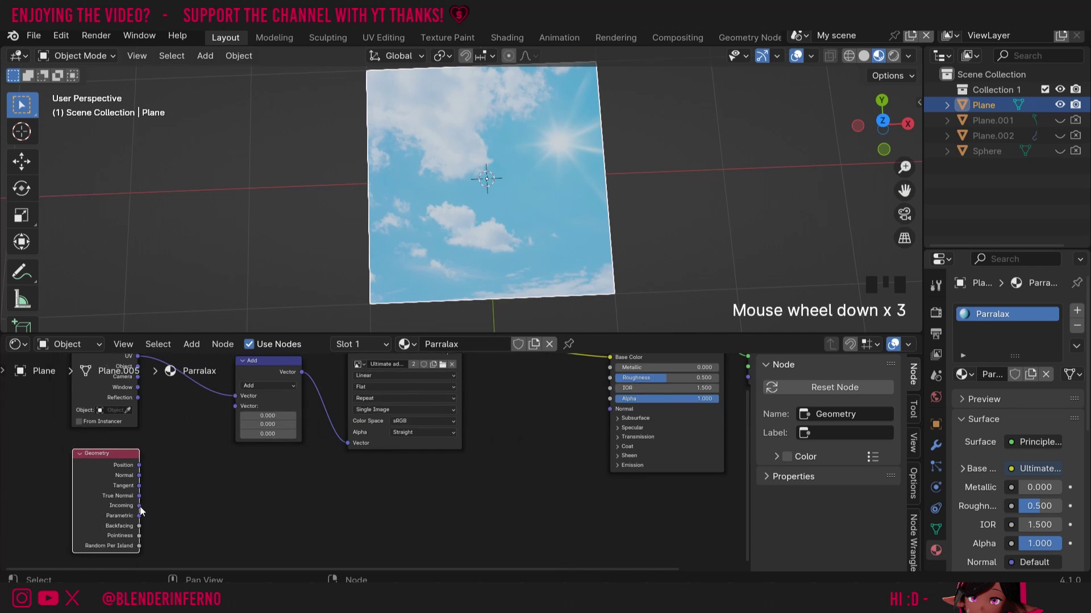
{"action": "left_click_drag", "start_coordinate": [275, 371], "coordinate": [273, 385]}
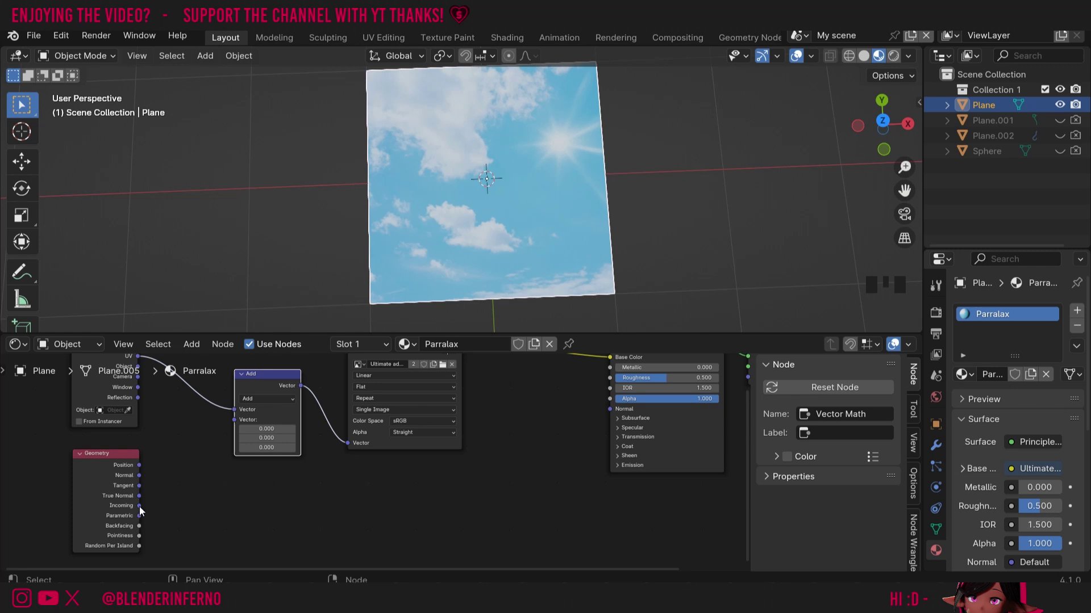
{"action": "left_click_drag", "start_coordinate": [139, 506], "coordinate": [241, 426]}
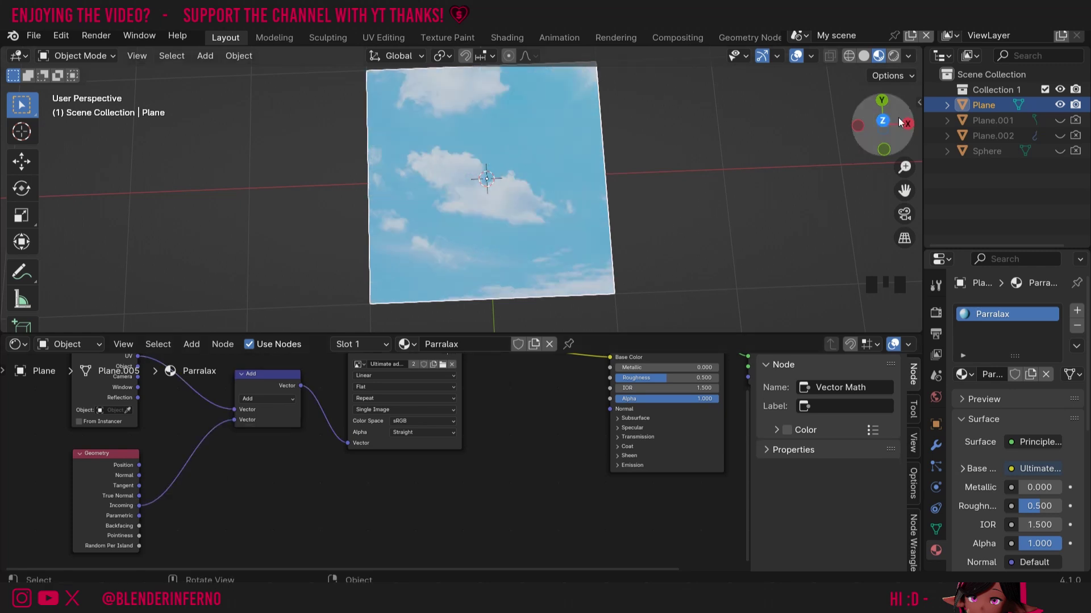
{"action": "mouse_move", "coordinate": [486, 179]}
{"action": "middle_mouse_down"}
{"action": "mouse_move", "coordinate": [511, 196]}
{"action": "mouse_move", "coordinate": [644, 175]}
{"action": "middle_mouse_up"}
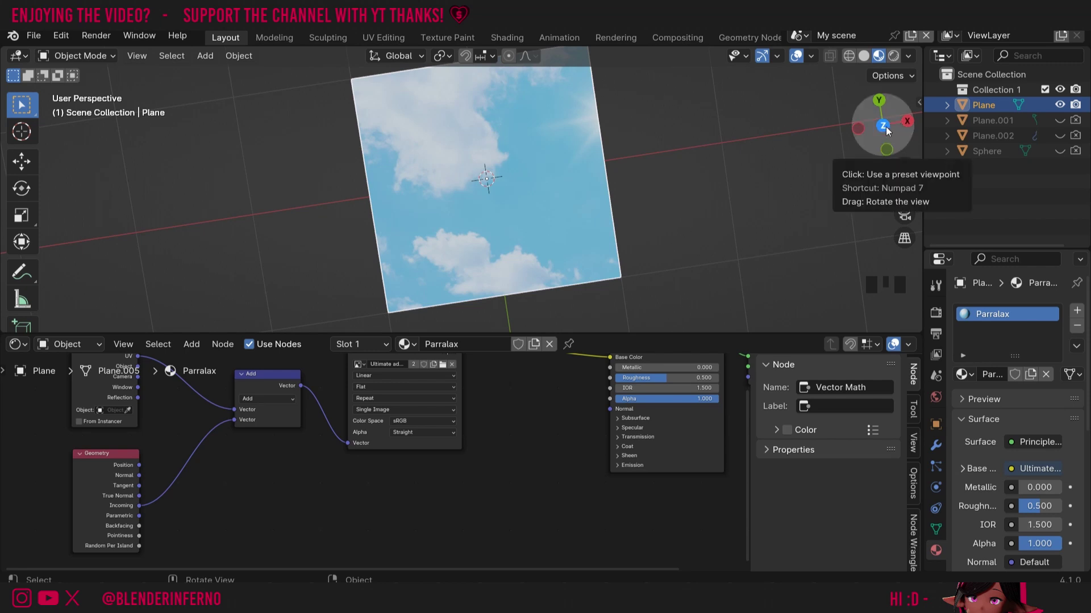
Step: Switch the Vector Math operation from Add to Subtract and orbit to check the sky
{"action": "left_click_drag", "start_coordinate": [887, 130], "coordinate": [891, 94]}
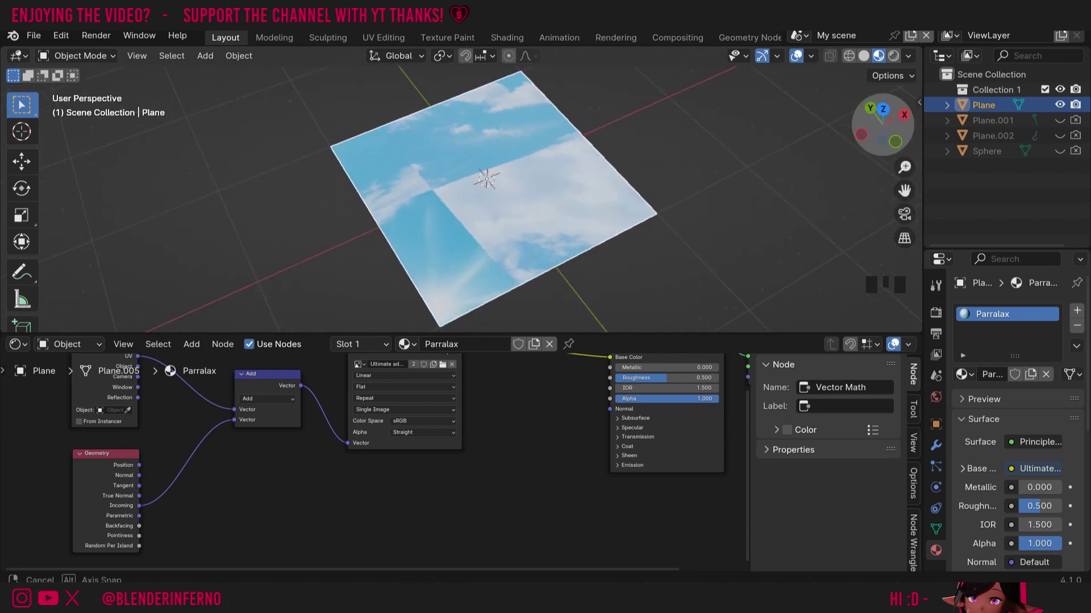
{"action": "left_click_drag", "start_coordinate": [890, 93], "coordinate": [320, 347]}
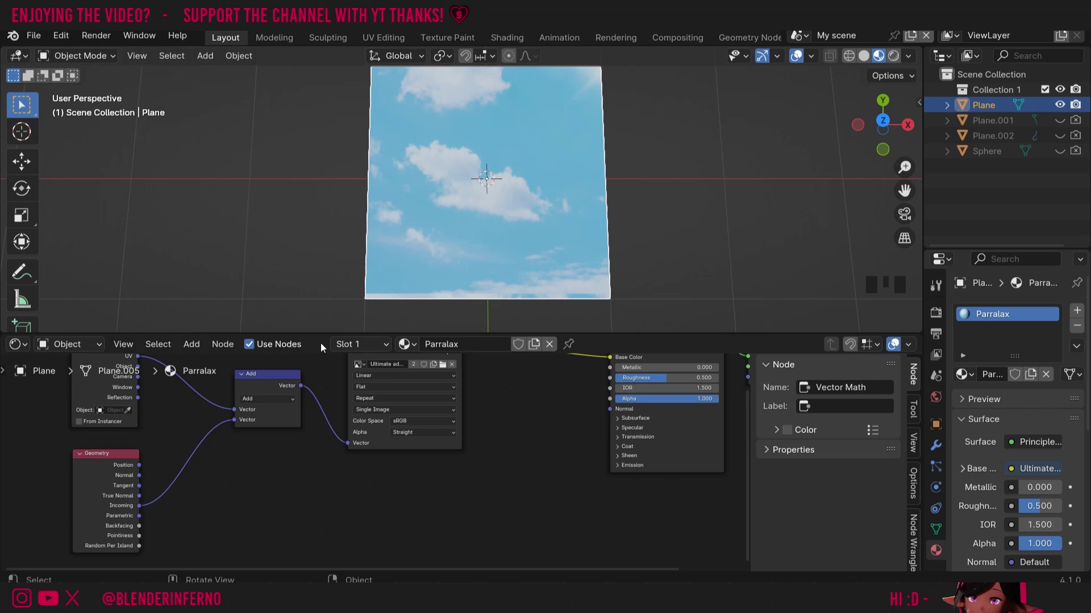
{"action": "left_click_drag", "start_coordinate": [274, 398], "coordinate": [292, 399]}
{"action": "left_click", "coordinate": [290, 398]}
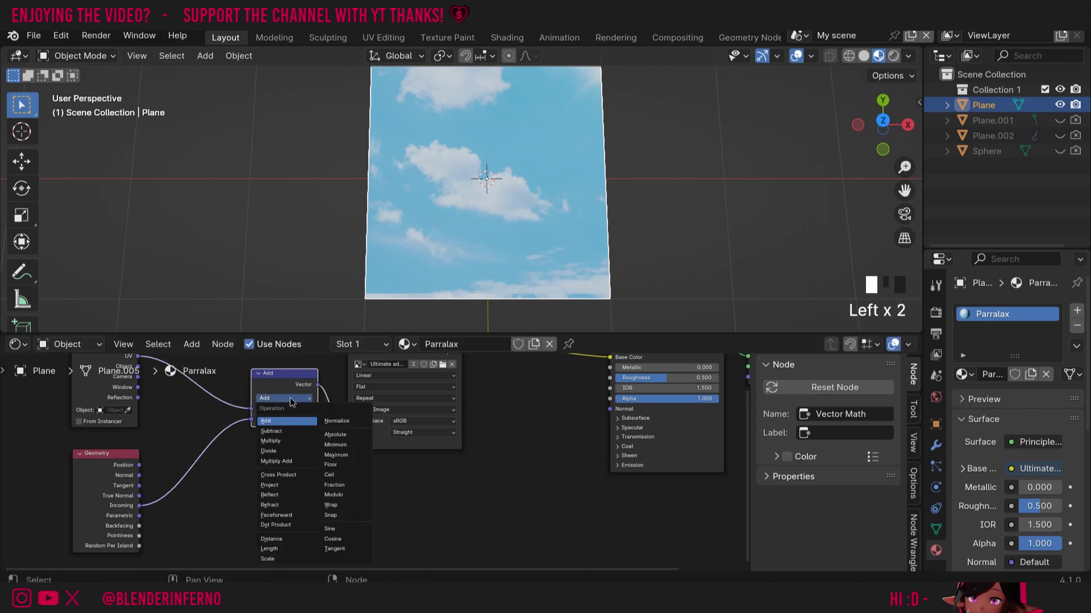
{"action": "left_click", "coordinate": [283, 430]}
{"action": "middle_click_drag", "start_coordinate": [511, 214], "coordinate": [545, 196]}
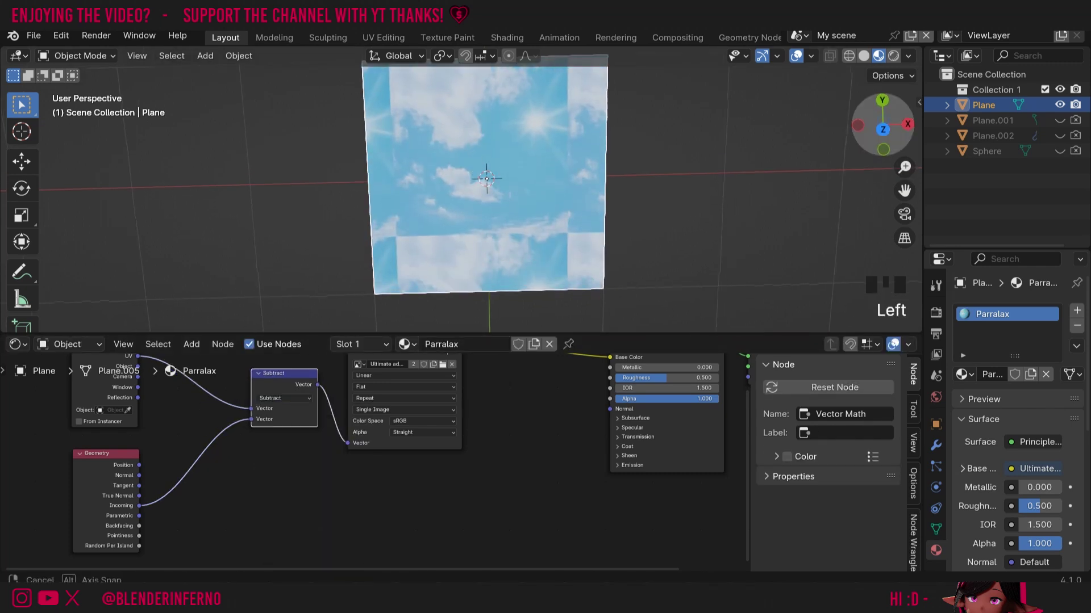
{"action": "left_click_drag", "start_coordinate": [881, 120], "coordinate": [881, 128]}
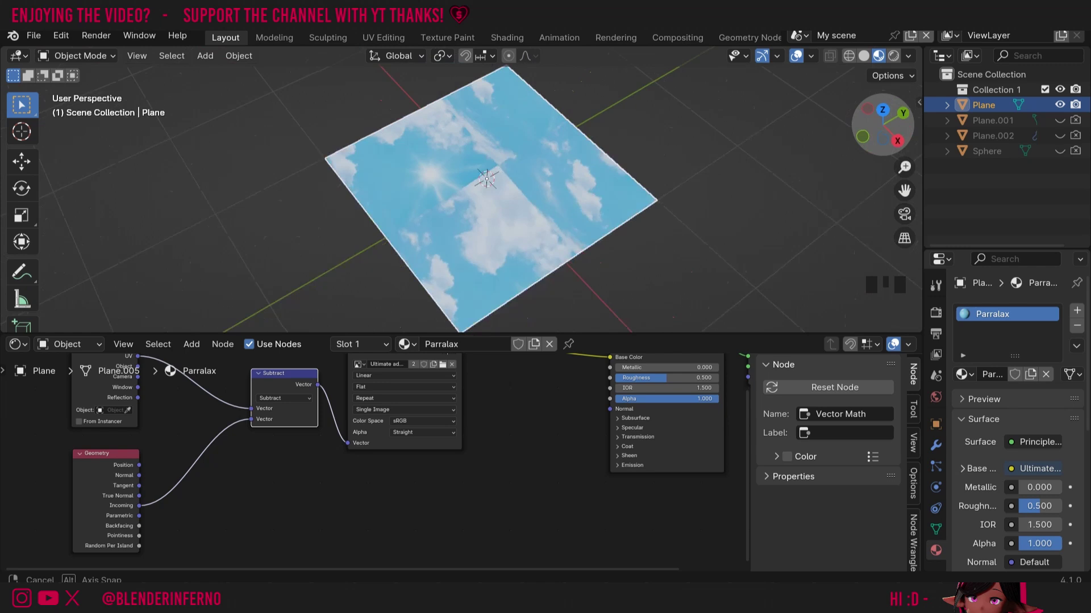
{"action": "middle_click_drag", "start_coordinate": [545, 196], "coordinate": [560, 181]}
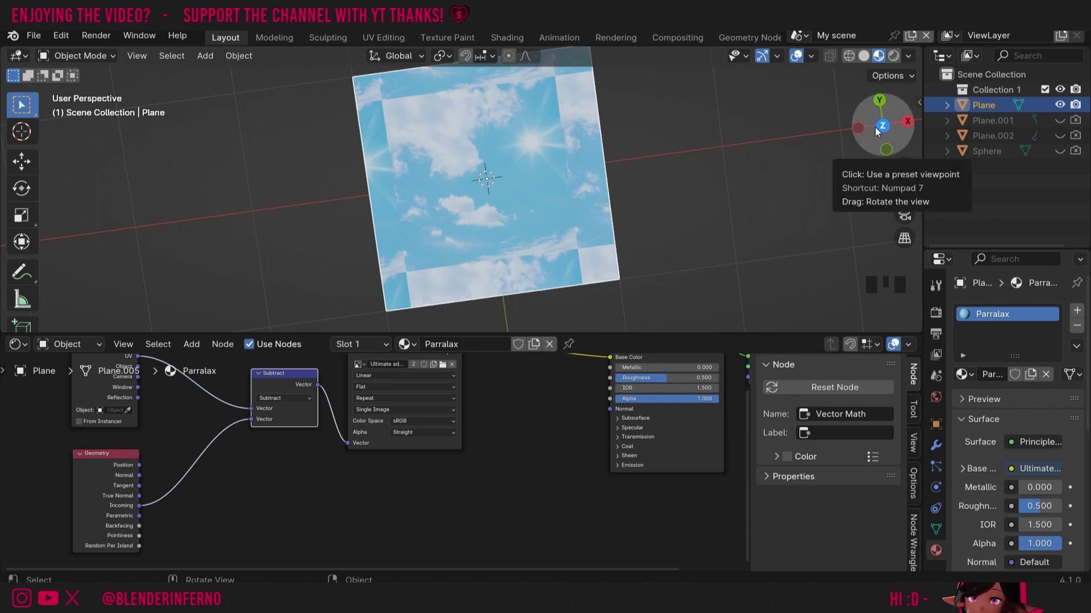
{"action": "left_click_drag", "start_coordinate": [286, 381], "coordinate": [254, 384]}
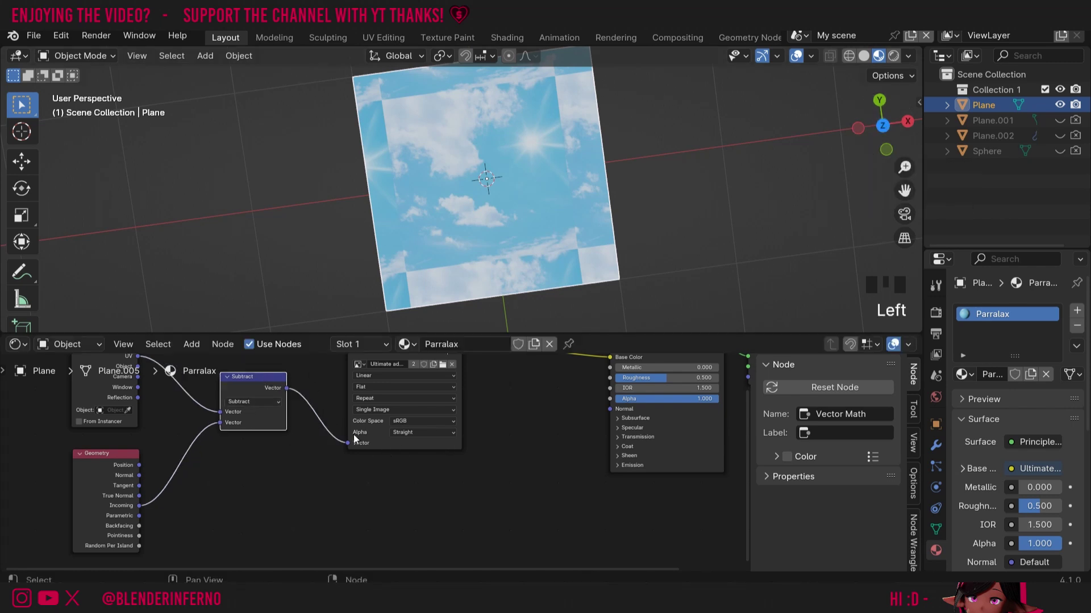
{"action": "scroll", "coordinate": [268, 428], "scroll_direction": "down", "scroll_amount": 1}
{"action": "scroll", "coordinate": [267, 428], "scroll_direction": "down", "scroll_amount": 1}
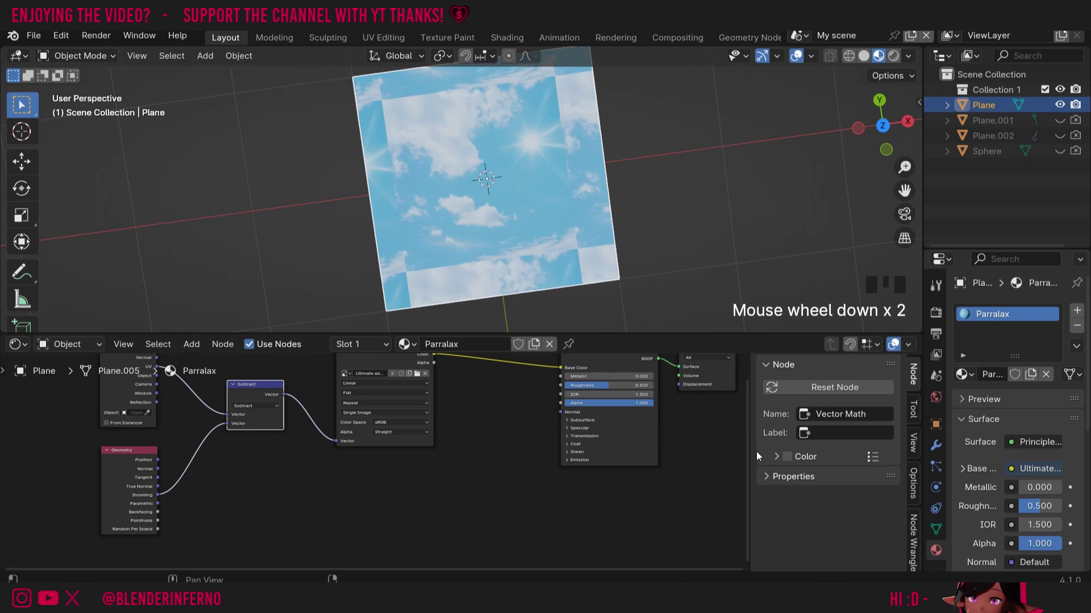
{"action": "left_click_drag", "start_coordinate": [744, 468], "coordinate": [733, 431]}
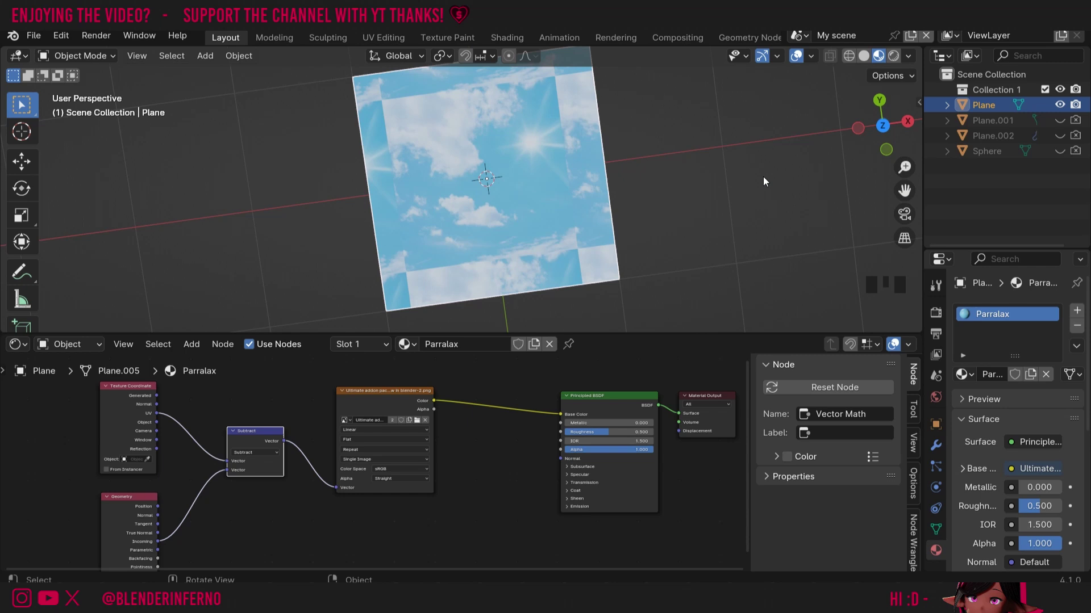
{"action": "middle_click_drag", "start_coordinate": [762, 177], "coordinate": [723, 124]}
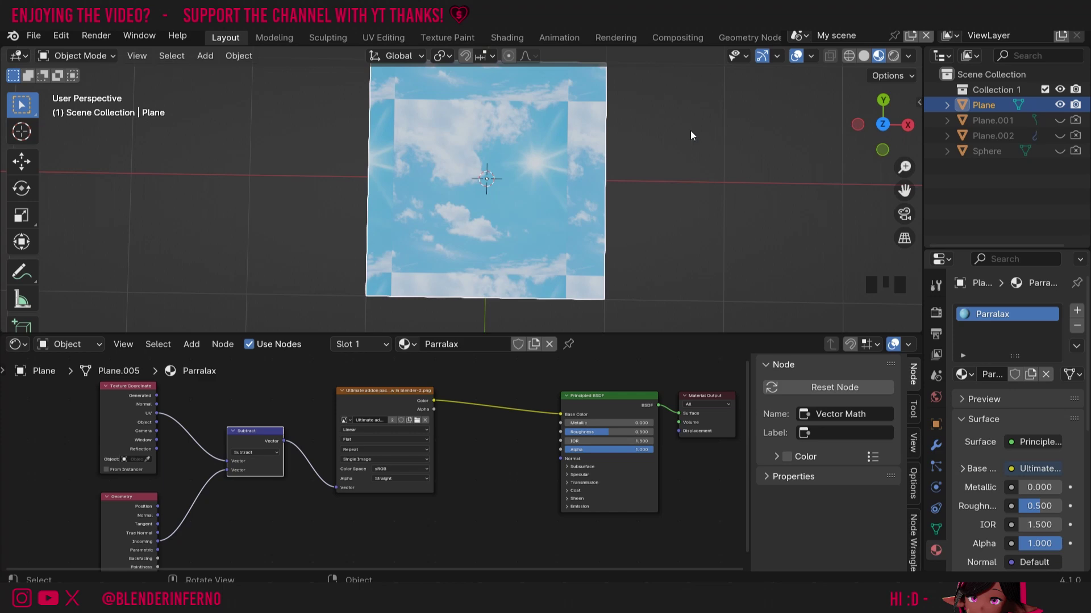
{"action": "left_click", "coordinate": [133, 515]}
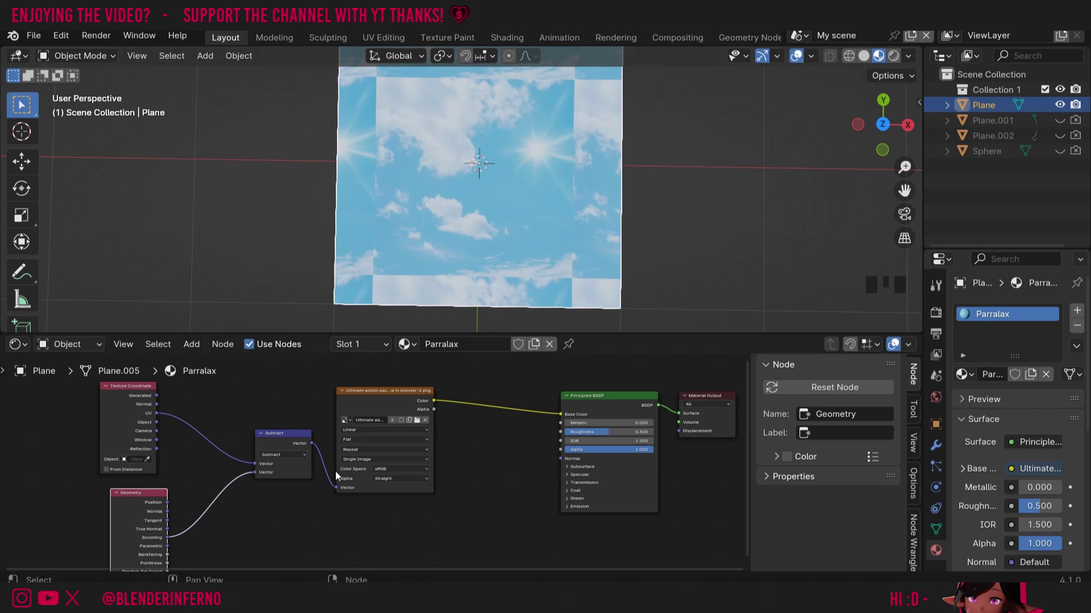
{"action": "left_click_drag", "start_coordinate": [159, 535], "coordinate": [153, 535]}
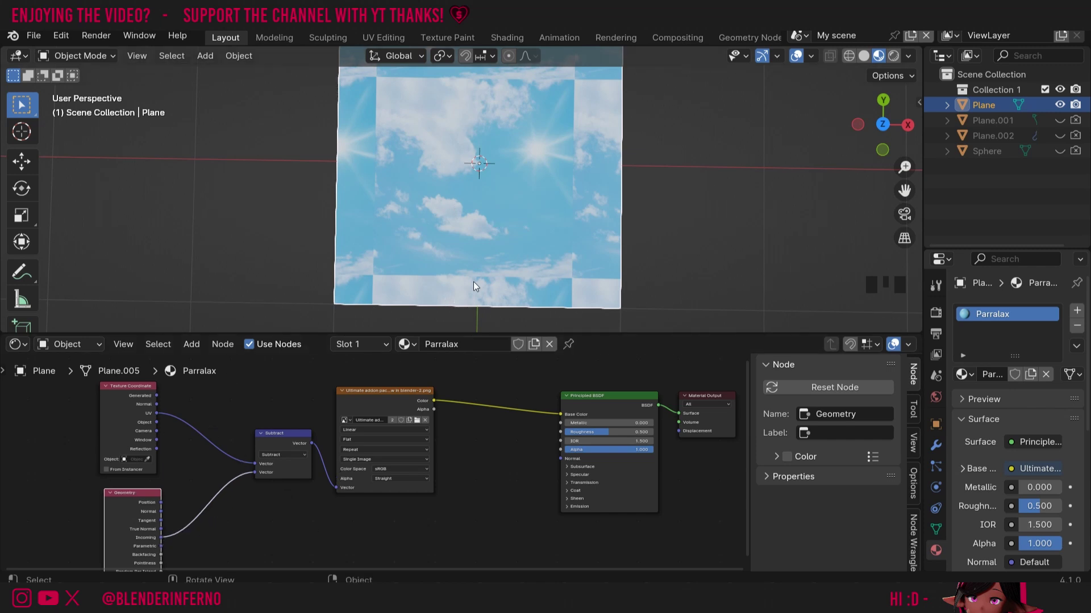
{"action": "mouse_move", "coordinate": [550, 235]}
{"action": "middle_mouse_down"}
{"action": "mouse_move", "coordinate": [597, 196]}
{"action": "mouse_move", "coordinate": [665, 196]}
{"action": "mouse_move", "coordinate": [865, 135]}
{"action": "middle_mouse_up"}
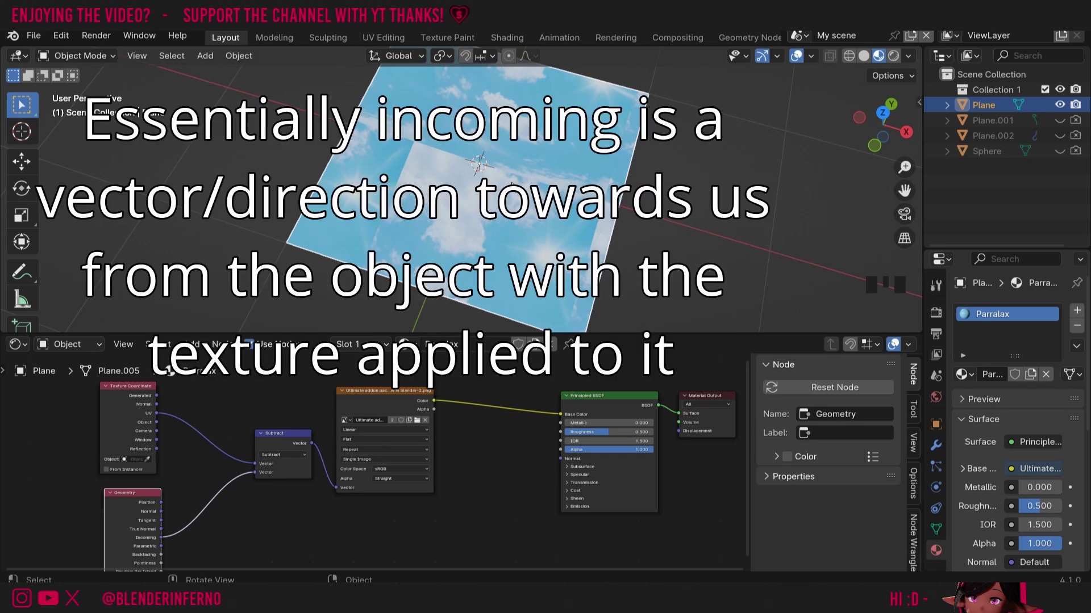
Step: Move the Geometry and Subtract nodes left and the image texture node right
{"action": "left_click_drag", "start_coordinate": [147, 505], "coordinate": [182, 497]}
{"action": "right_click", "coordinate": [181, 496]}
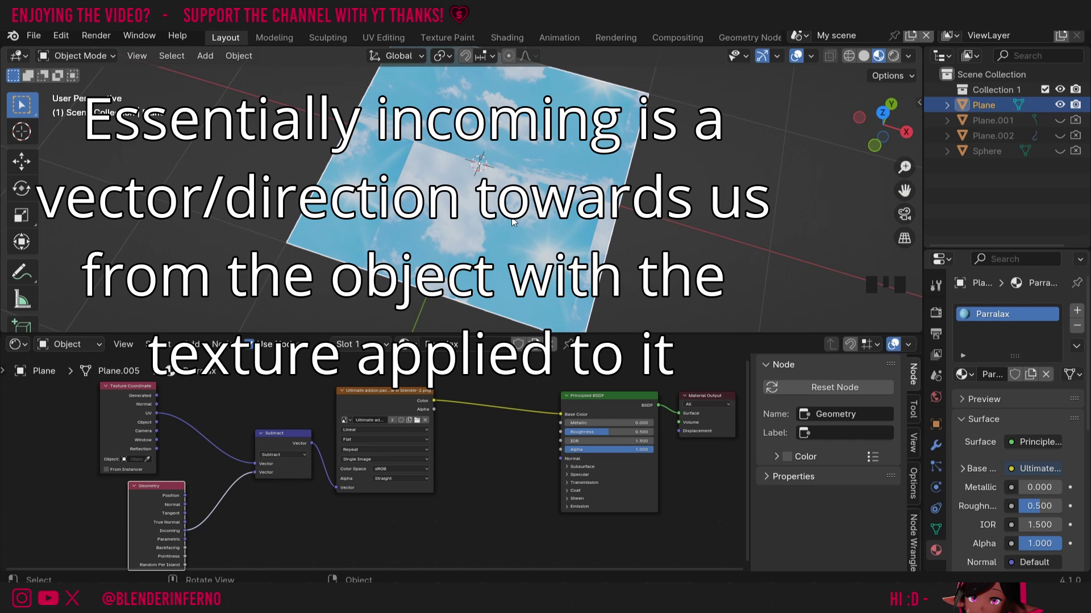
{"action": "left_click_drag", "start_coordinate": [886, 123], "coordinate": [508, 275]}
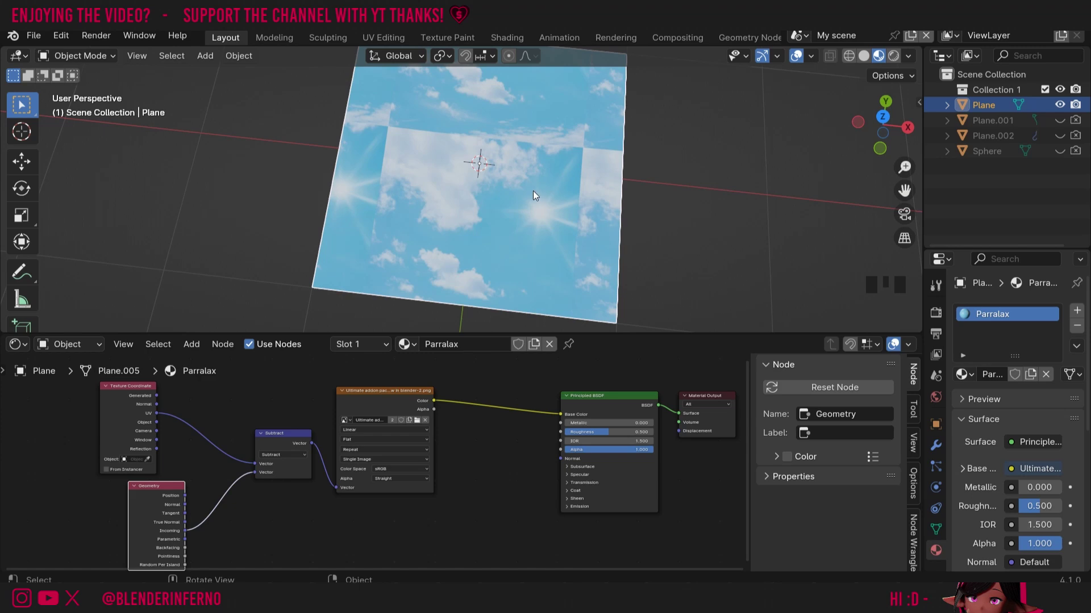
{"action": "left_click_drag", "start_coordinate": [883, 124], "coordinate": [818, 162]}
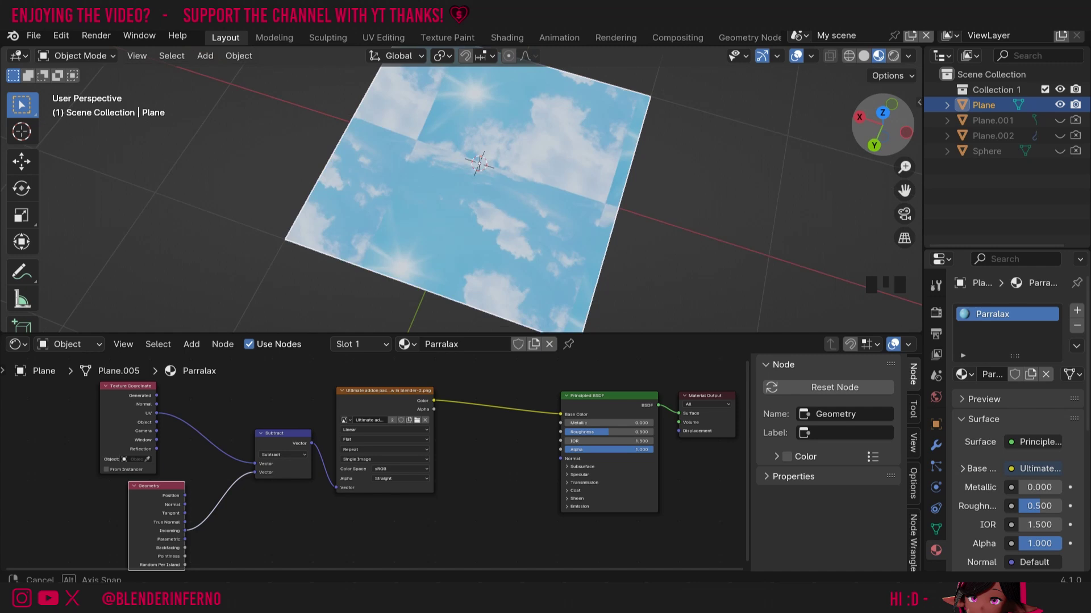
{"action": "left_click_drag", "start_coordinate": [819, 162], "coordinate": [882, 124]}
{"action": "left_click_drag", "start_coordinate": [150, 496], "coordinate": [119, 494]}
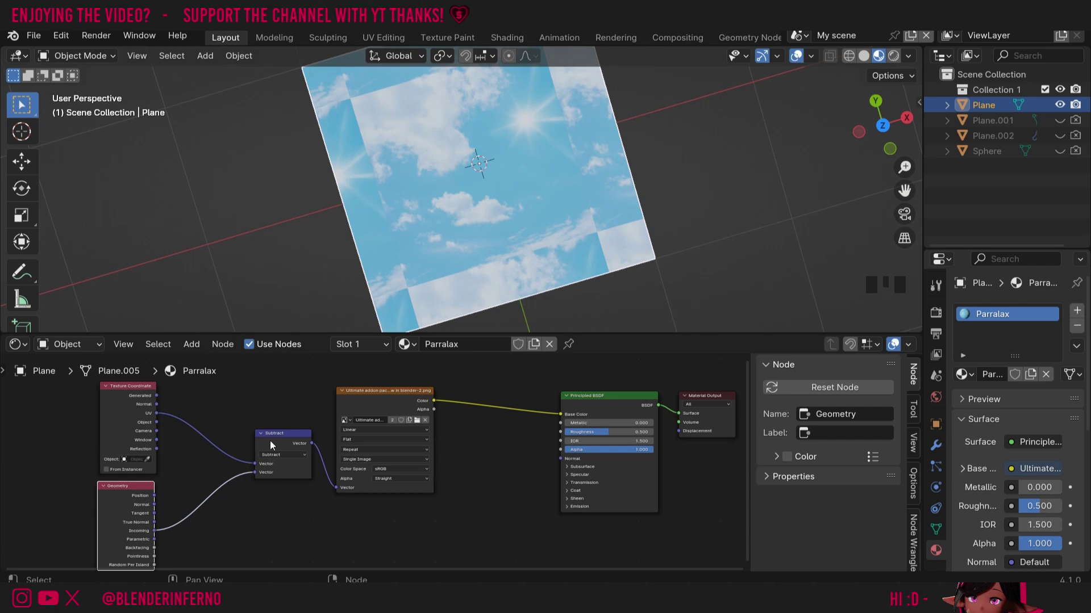
{"action": "left_click_drag", "start_coordinate": [279, 441], "coordinate": [249, 414]}
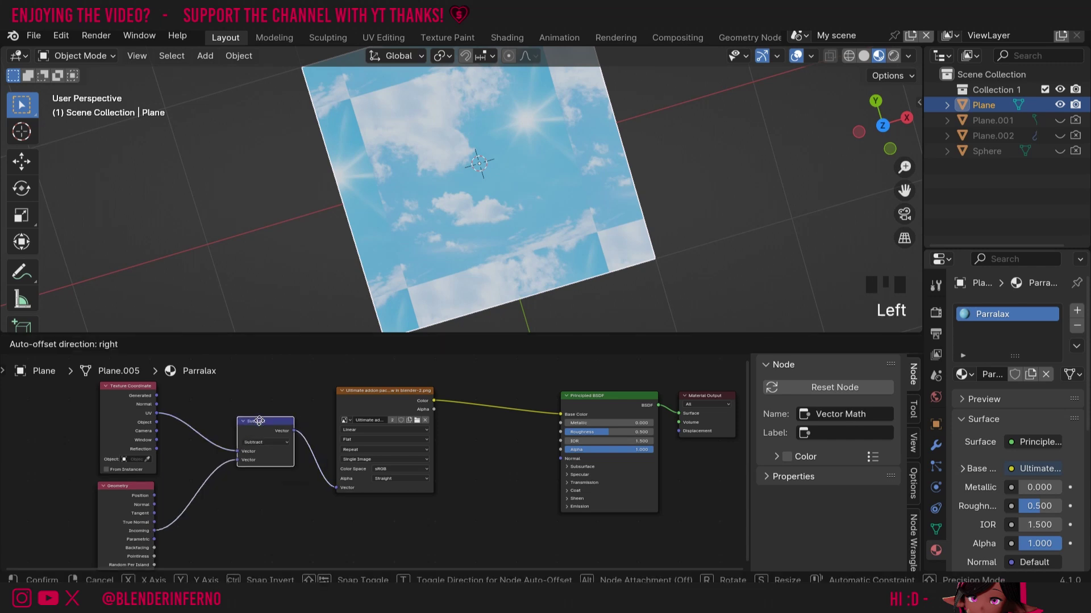
{"action": "left_click", "coordinate": [385, 396]}
{"action": "mouse_move", "coordinate": [385, 397]}
{"action": "left_mouse_down"}
{"action": "mouse_move", "coordinate": [365, 407]}
{"action": "mouse_move", "coordinate": [482, 398]}
{"action": "left_mouse_up"}
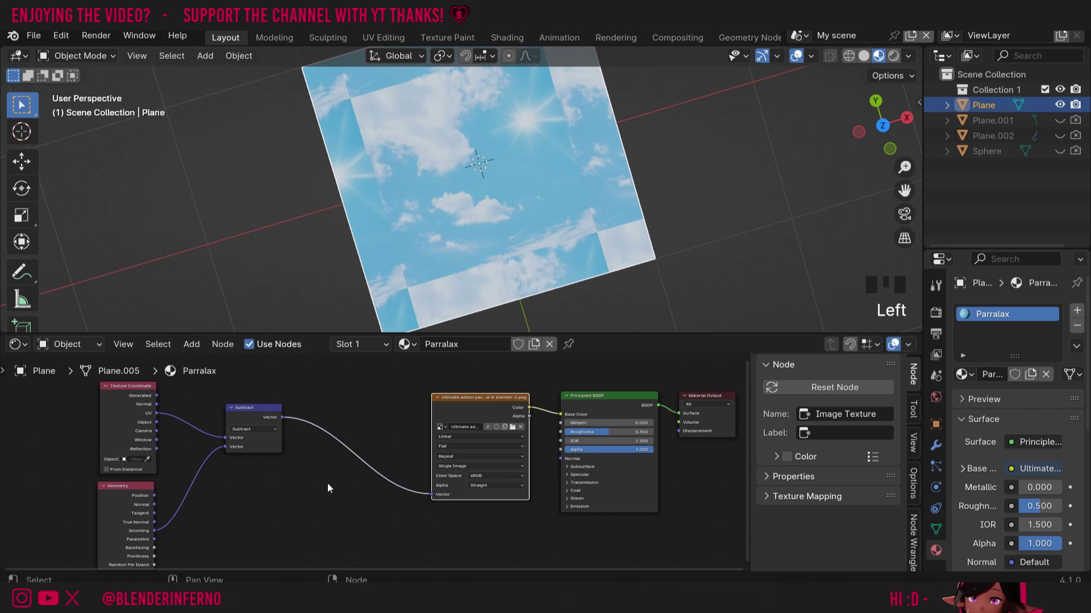
Step: Insert a Mapping node between the Subtract node and the image texture's Vector input
{"action": "key", "text": "shift+a"}
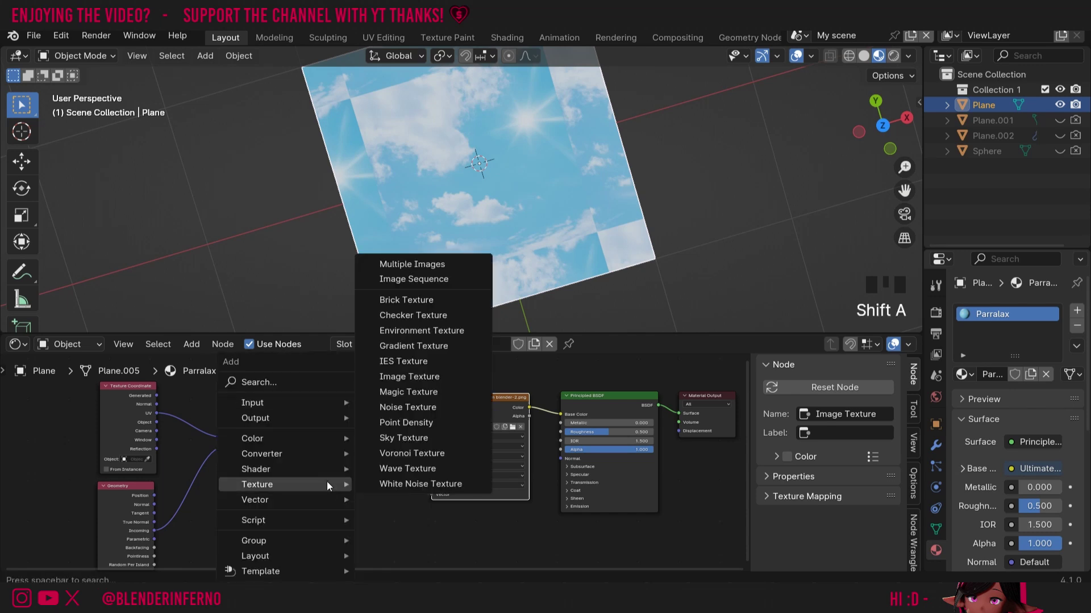
{"action": "mouse_move", "coordinate": [254, 499]}
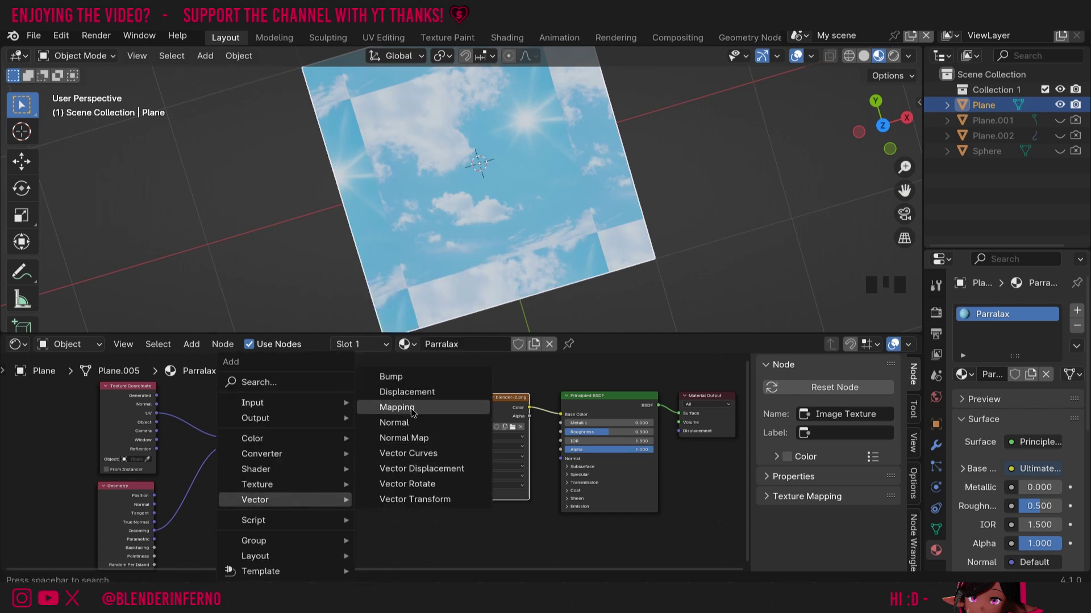
{"action": "left_click", "coordinate": [396, 408]}
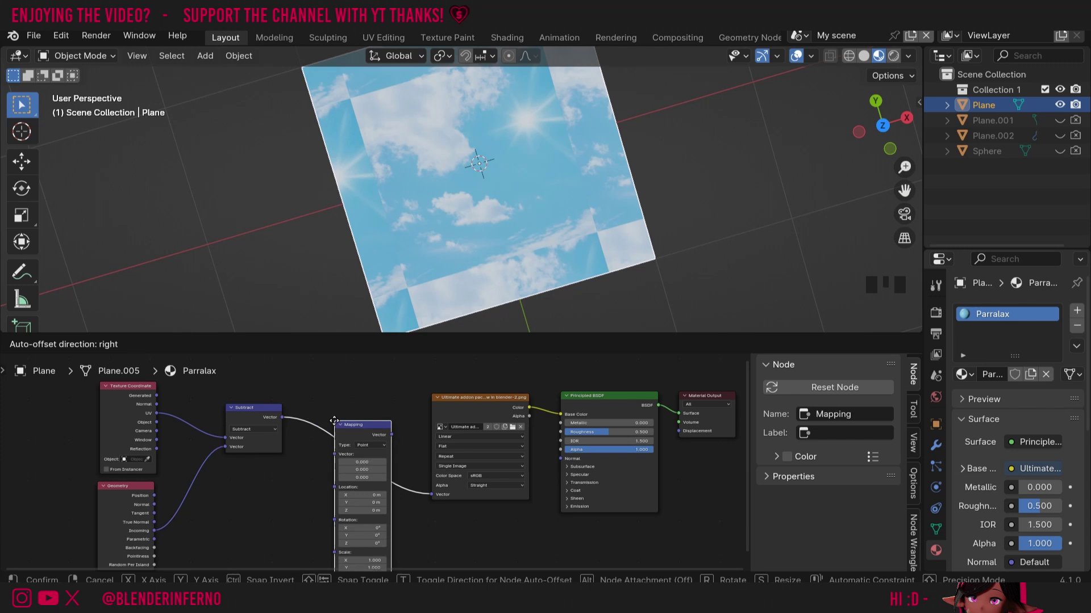
{"action": "left_click", "coordinate": [334, 421]}
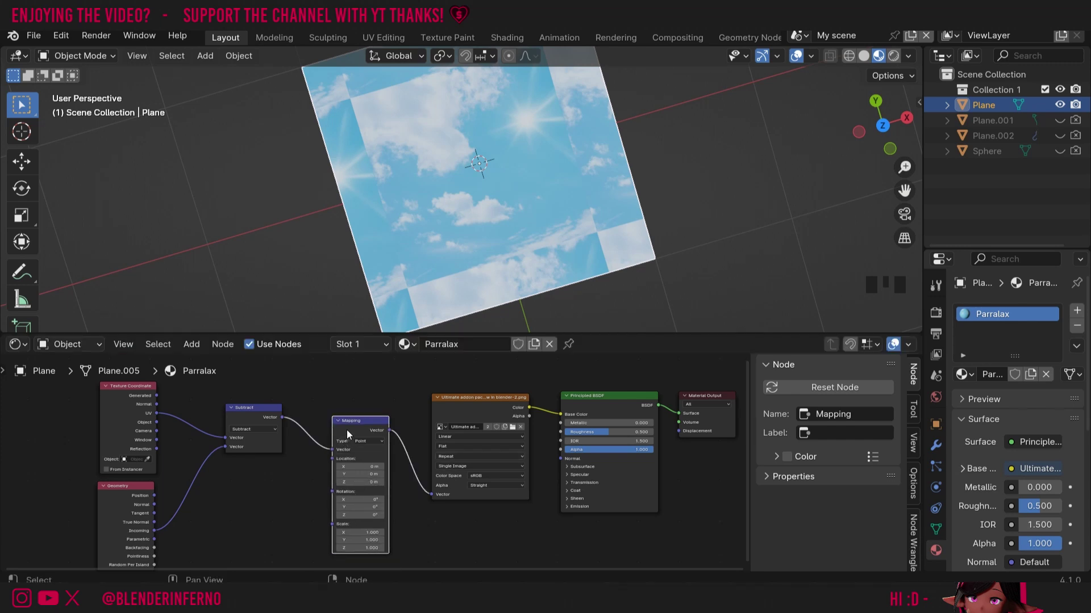
{"action": "left_click_drag", "start_coordinate": [346, 430], "coordinate": [344, 407]}
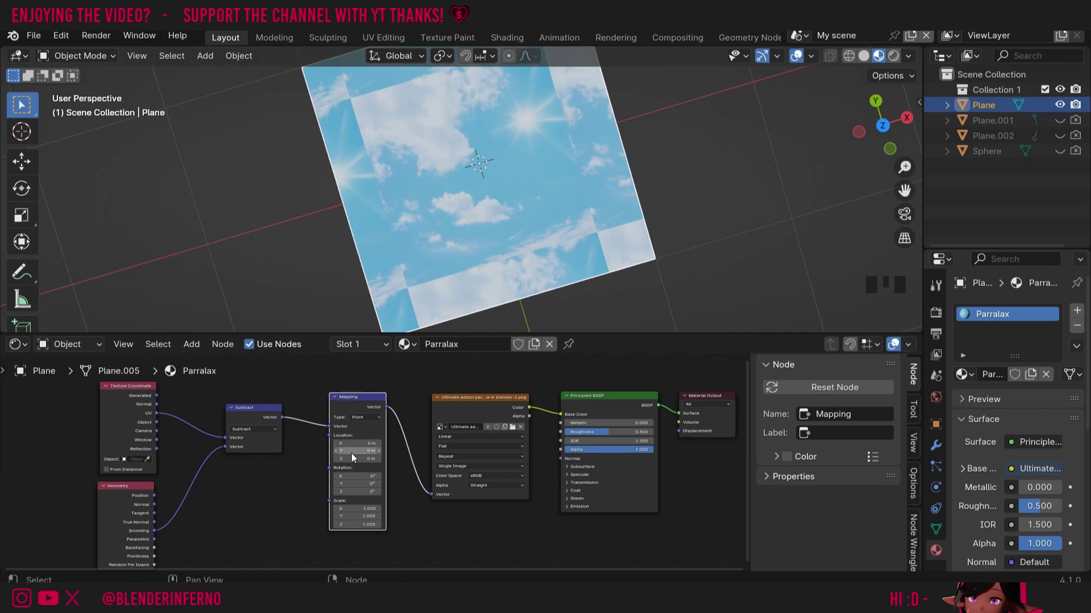
{"action": "left_click_drag", "start_coordinate": [430, 489], "coordinate": [430, 489]}
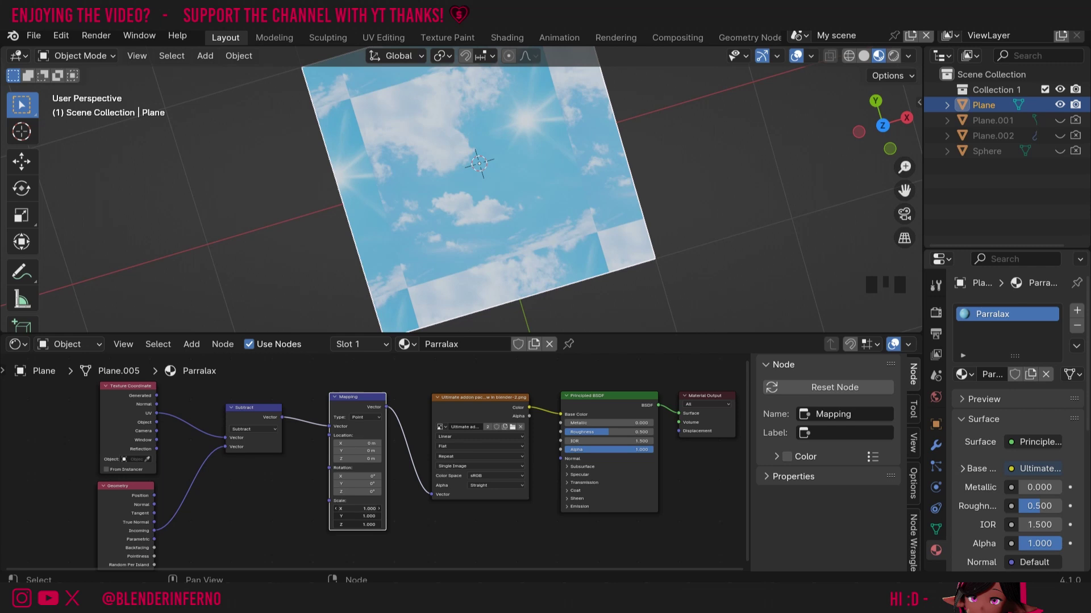
Step: Set the Mapping node Scale to 0.5, including the Y axis, to enlarge the sky
{"action": "left_click_drag", "start_coordinate": [358, 508], "coordinate": [341, 524]}
{"action": "mouse_move", "coordinate": [882, 119]}
{"action": "left_mouse_down"}
{"action": "mouse_move", "coordinate": [860, 145]}
{"action": "mouse_move", "coordinate": [869, 137]}
{"action": "left_mouse_up"}
{"action": "mouse_move", "coordinate": [345, 517]}
{"action": "left_mouse_down"}
{"action": "mouse_move", "coordinate": [323, 517]}
{"action": "mouse_move", "coordinate": [353, 517]}
{"action": "left_mouse_up"}
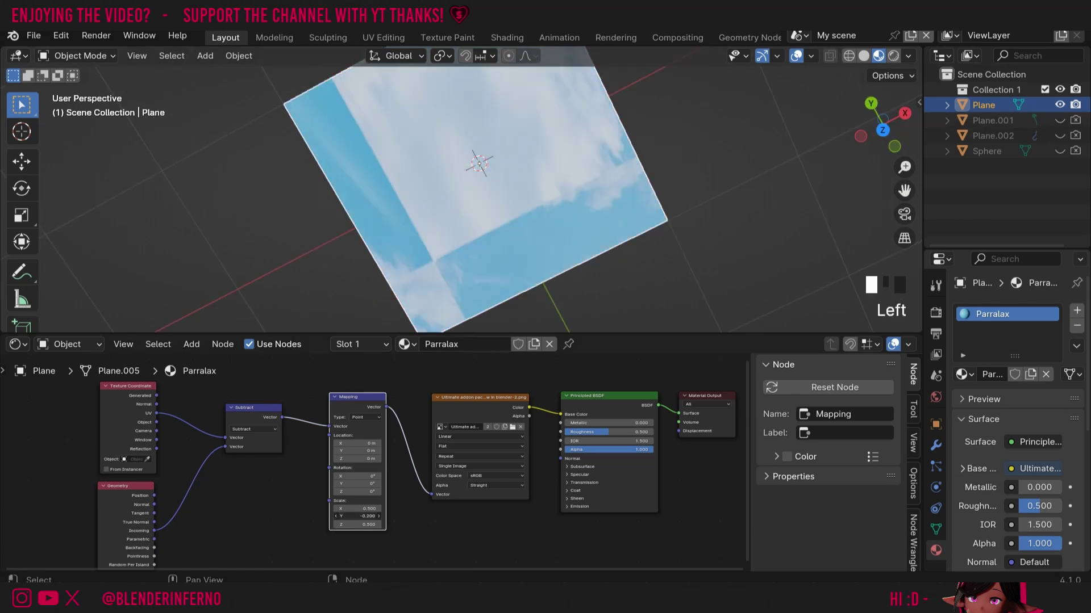
{"action": "left_click", "coordinate": [359, 516]}
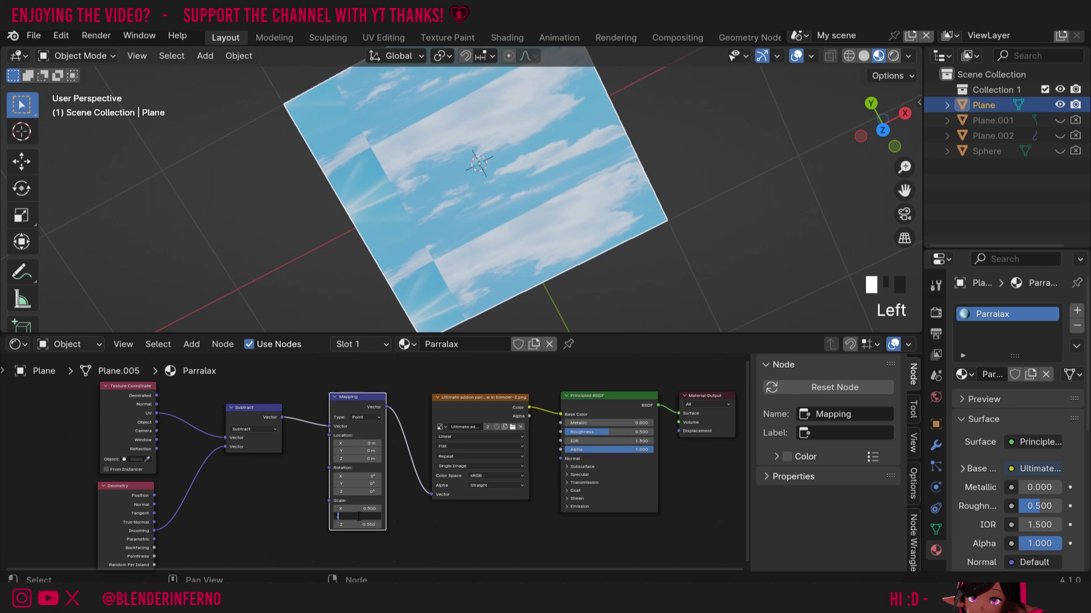
{"action": "key", "text": "Return"}
Step: Try out Mapping Rotation Z and Location X, then reset both to 0
{"action": "left_click_drag", "start_coordinate": [346, 492], "coordinate": [367, 491]}
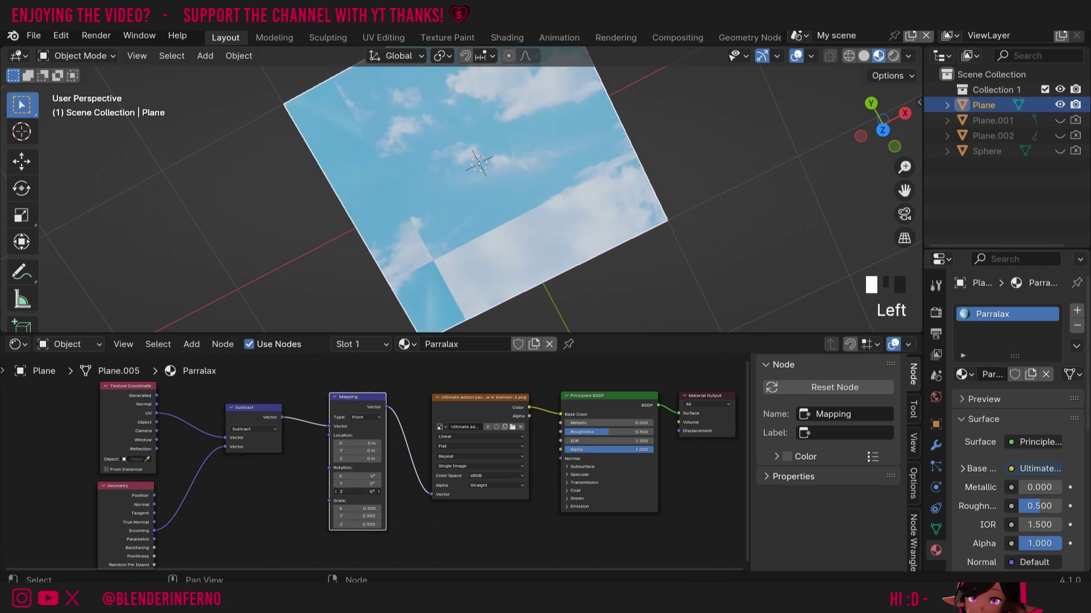
{"action": "left_click", "coordinate": [345, 492]}
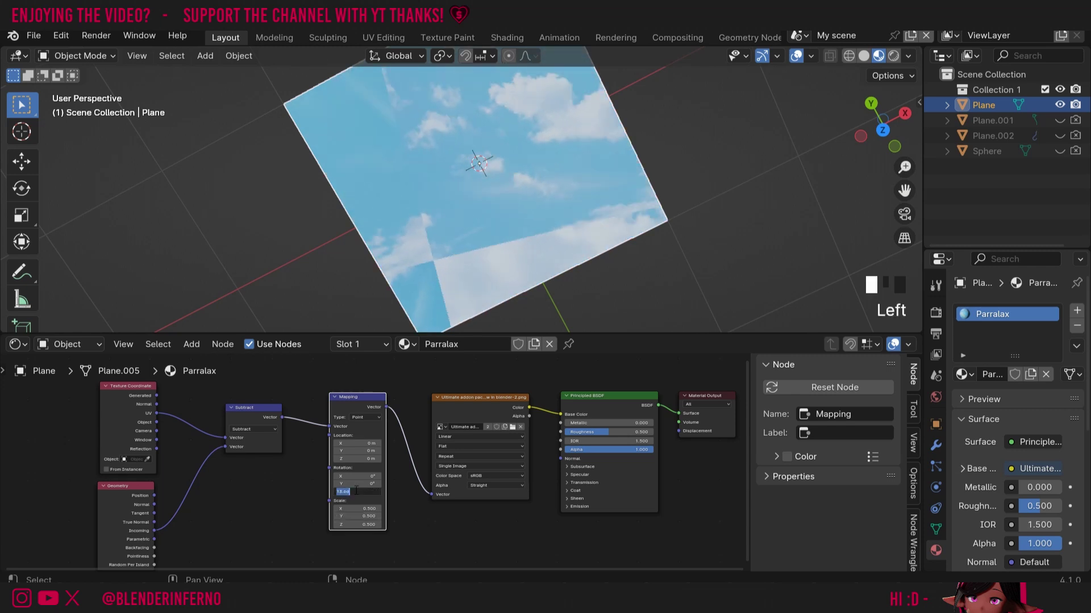
{"action": "type", "text": "0"}
{"action": "key", "text": "Return"}
{"action": "left_click_drag", "start_coordinate": [358, 443], "coordinate": [345, 443]}
{"action": "left_click", "coordinate": [346, 444]}
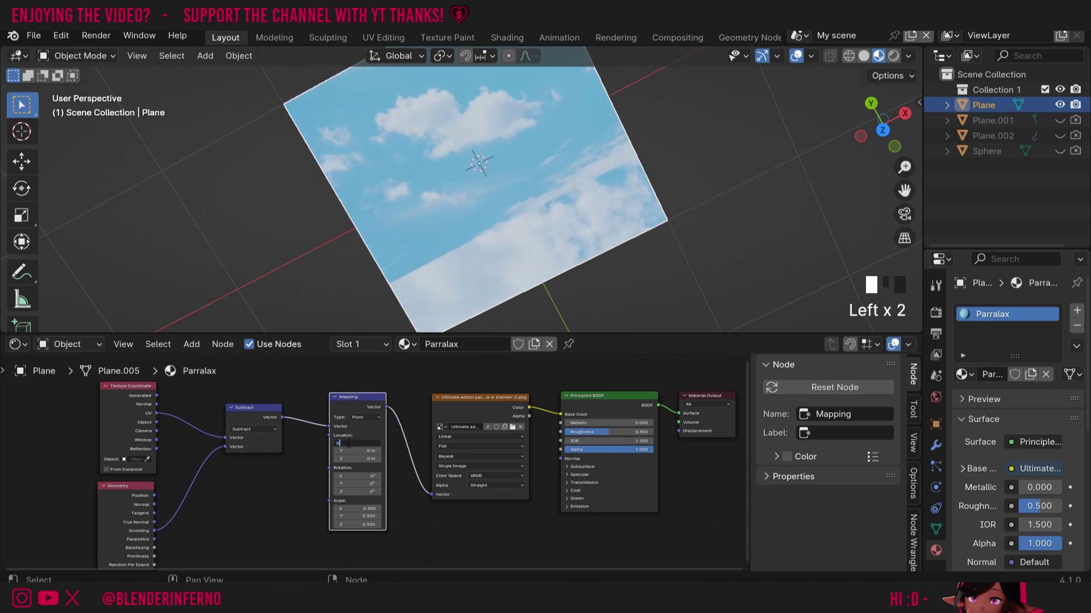
{"action": "type", "text": "0"}
{"action": "key", "text": "Return"}
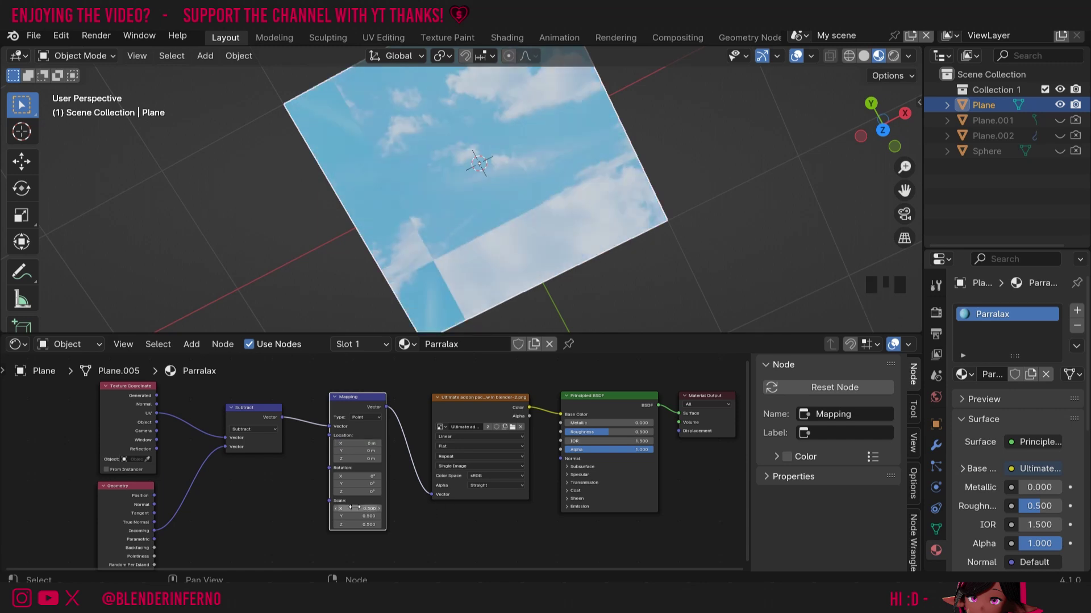
Step: Set all Mapping Scale values to 0.2 and view the plane from the top
{"action": "left_click", "coordinate": [354, 509]}
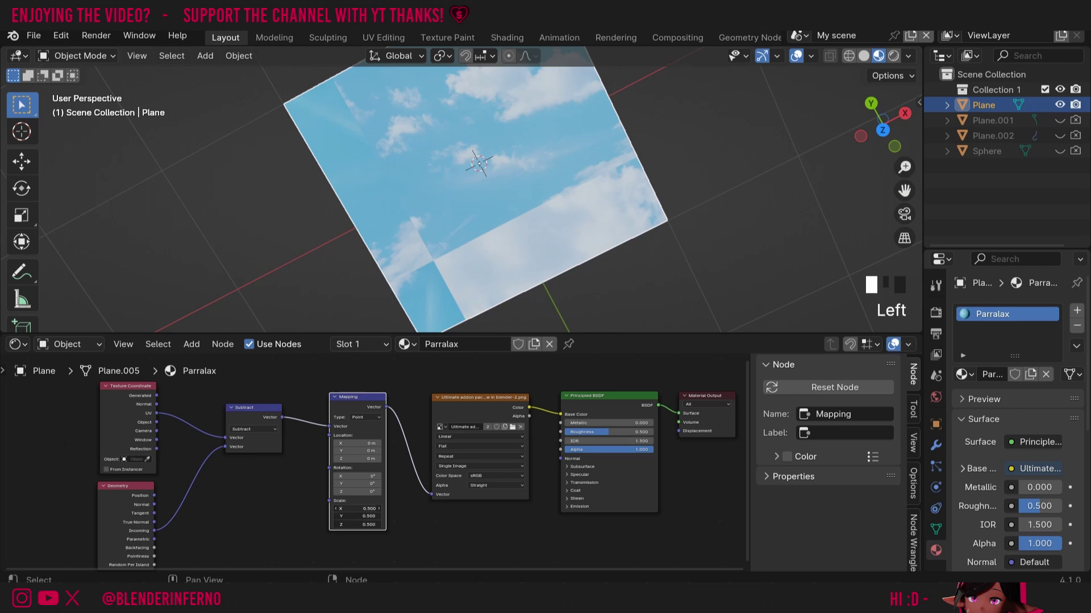
{"action": "type", "text": "0.2"}
{"action": "key", "text": "Return"}
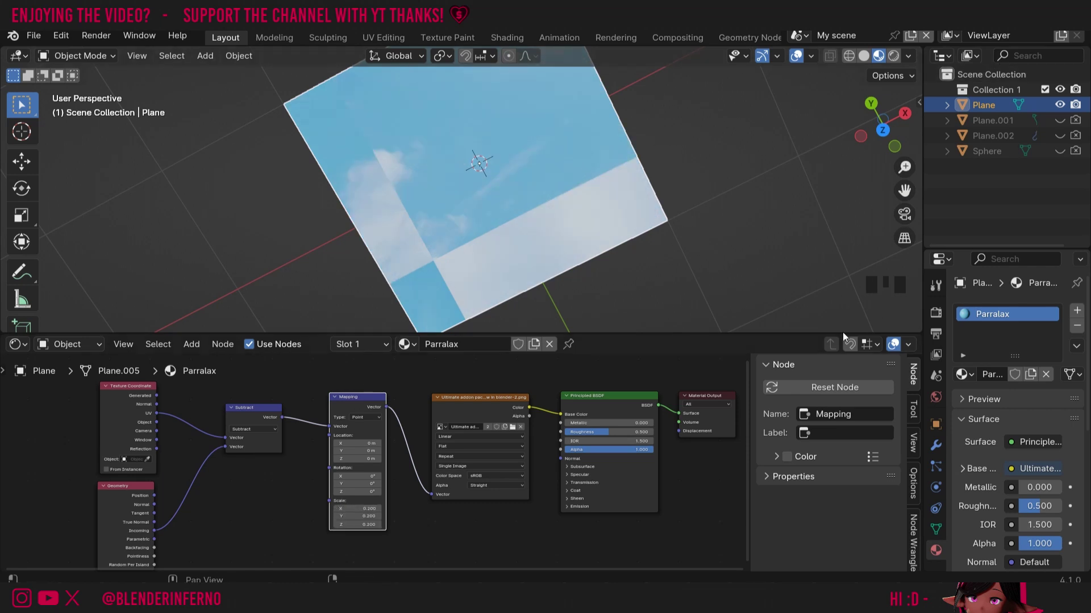
{"action": "left_click", "coordinate": [881, 134]}
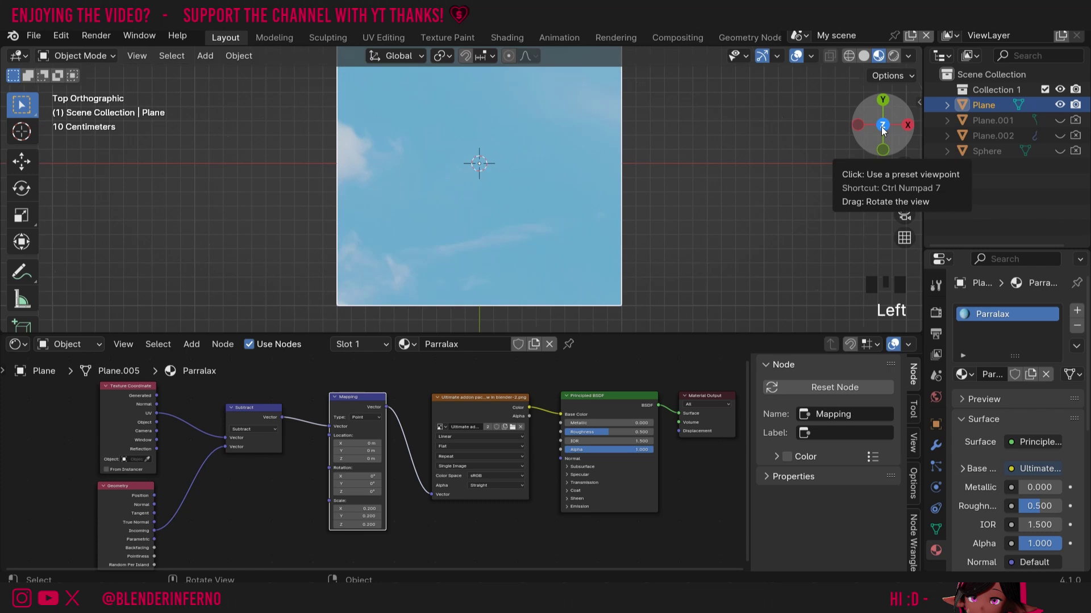
{"action": "left_click_drag", "start_coordinate": [883, 127], "coordinate": [885, 145]}
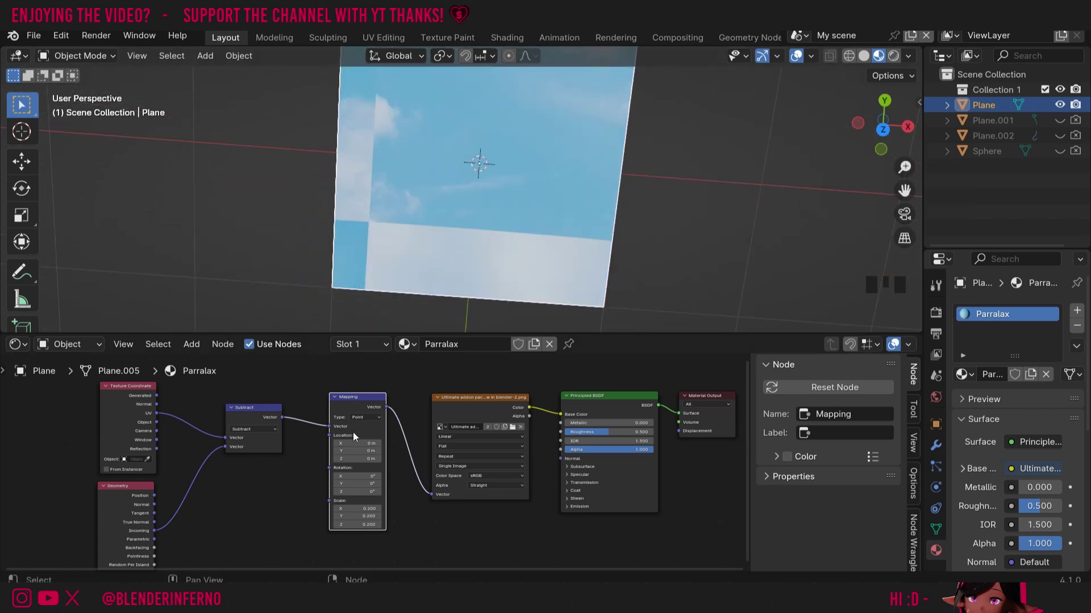
Step: Offset the sky image 0.2 m in X and Y on the Mapping node
{"action": "left_click", "coordinate": [373, 444]}
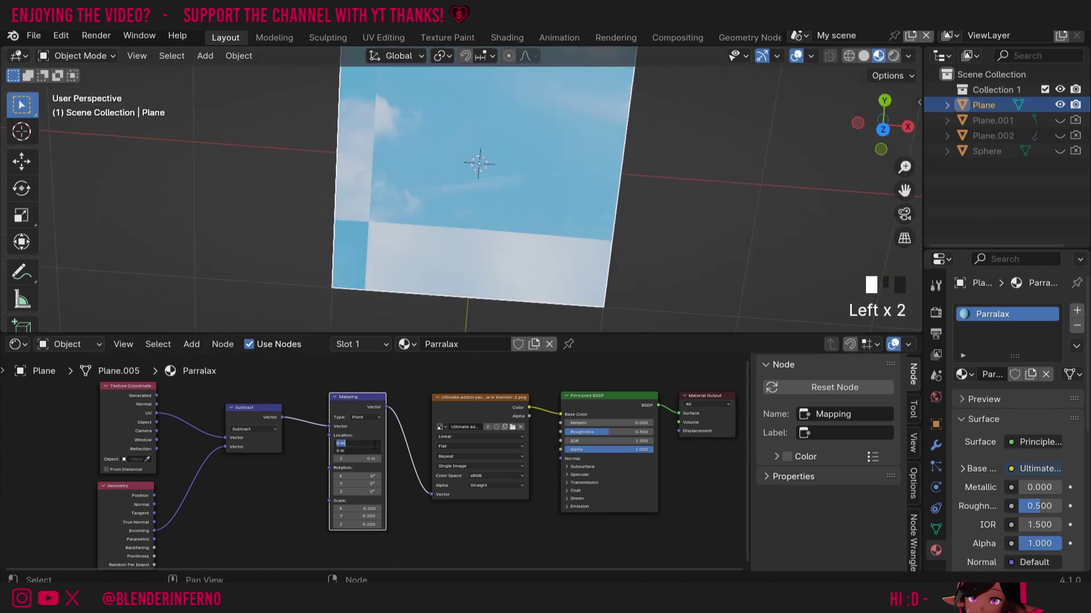
{"action": "type", "text": "0.2"}
{"action": "key", "text": "Return"}
{"action": "mouse_move", "coordinate": [882, 128]}
{"action": "left_mouse_down"}
{"action": "mouse_move", "coordinate": [877, 137]}
{"action": "mouse_move", "coordinate": [883, 126]}
{"action": "left_mouse_up"}
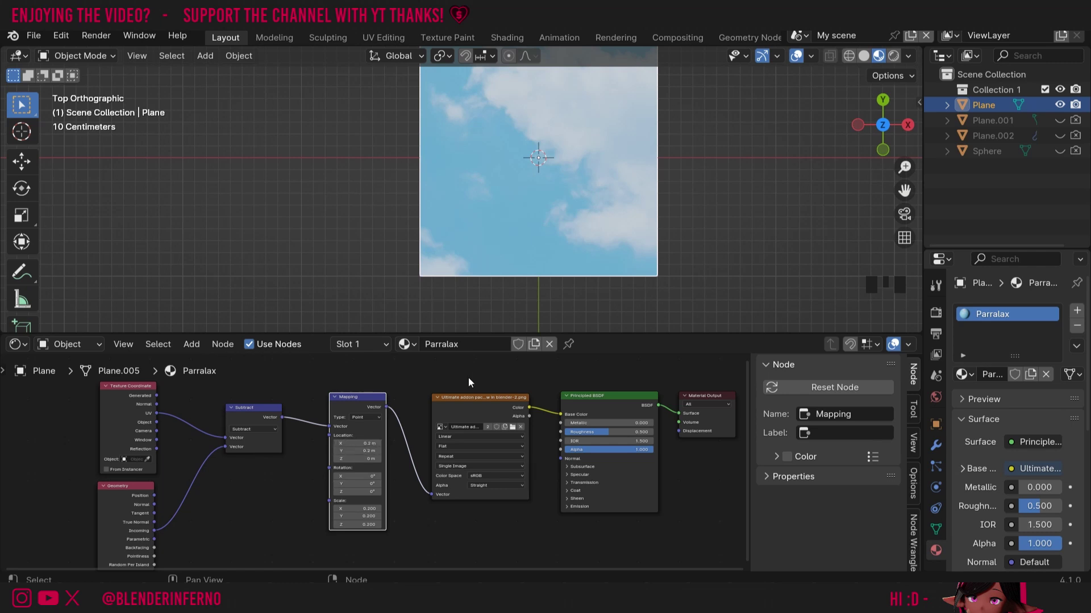
{"action": "scroll", "coordinate": [389, 439], "scroll_direction": "down", "scroll_amount": 6}
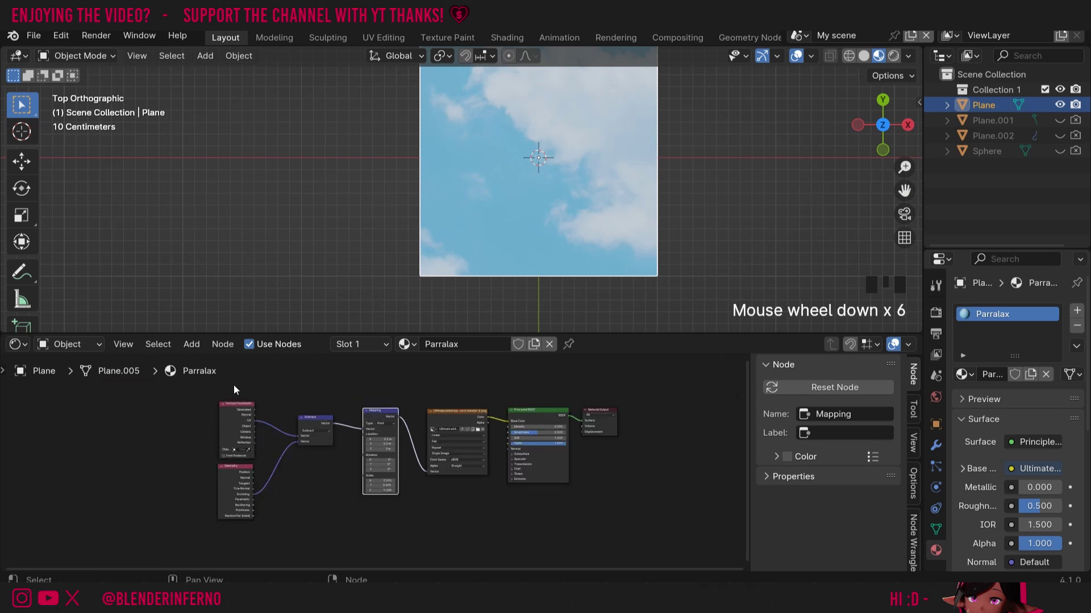
Step: Duplicate the sky texture node chain and move the original nodes lower down
{"action": "mouse_move", "coordinate": [220, 378]}
{"action": "left_mouse_down"}
{"action": "mouse_move", "coordinate": [467, 549]}
{"action": "mouse_move", "coordinate": [493, 531]}
{"action": "left_mouse_up"}
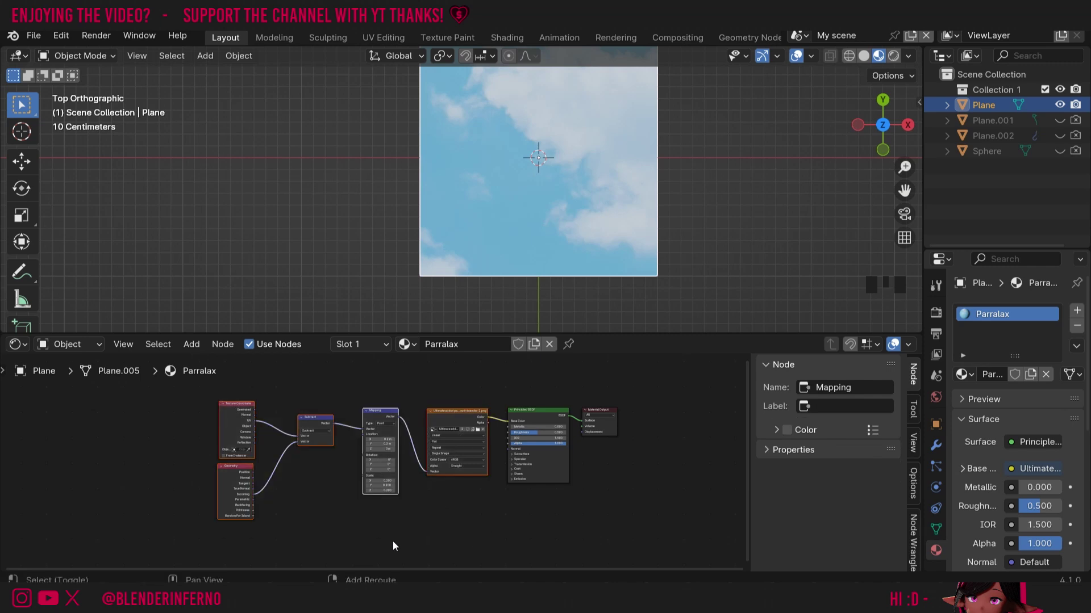
{"action": "key", "text": "shift+d"}
{"action": "left_click", "coordinate": [392, 421]}
{"action": "left_click_drag", "start_coordinate": [475, 534], "coordinate": [233, 418]}
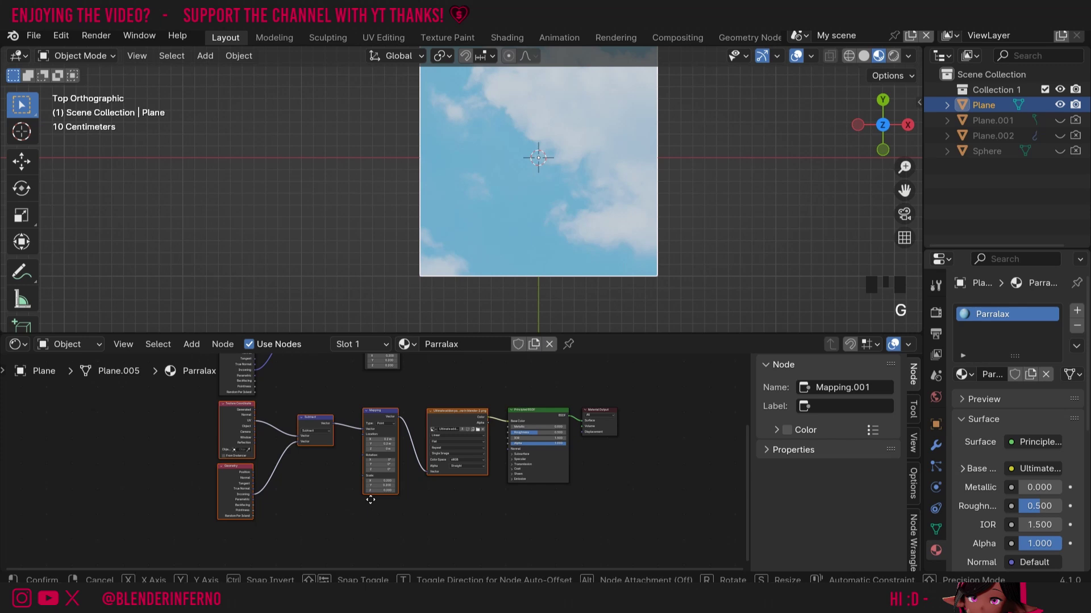
{"action": "key", "text": "g"}
{"action": "left_click", "coordinate": [361, 539]}
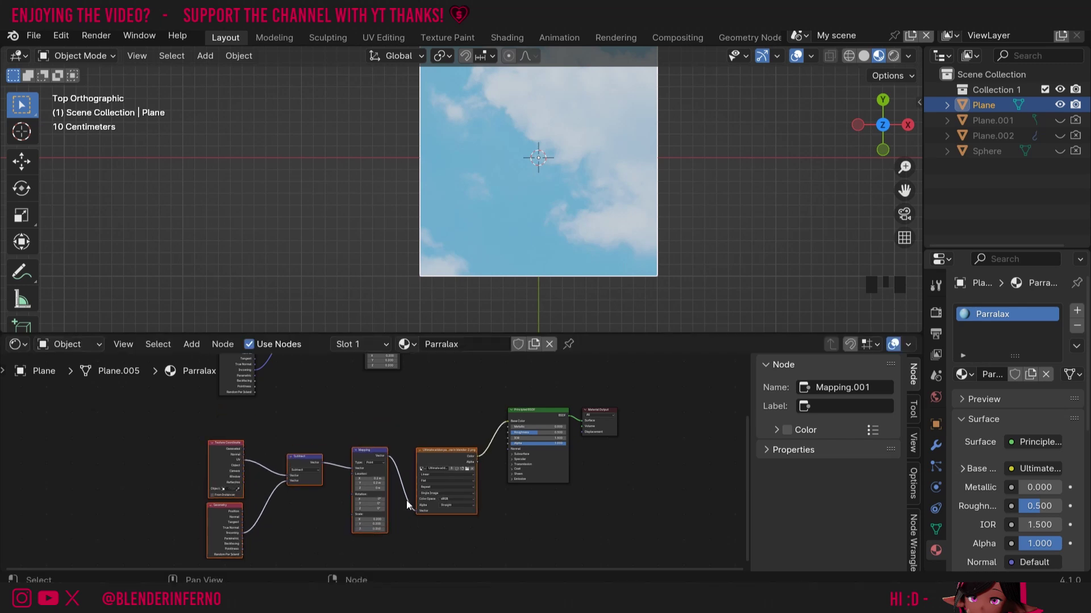
Step: Wrap the original nodes in a frame labelled 'Sky'
{"action": "key", "text": "ctrl+j"}
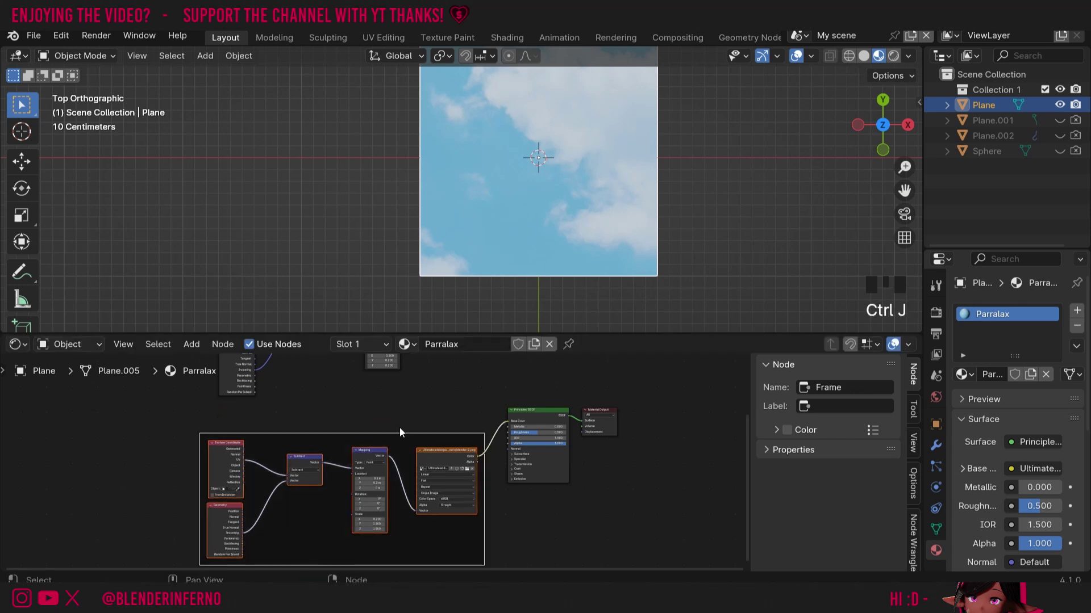
{"action": "left_click", "coordinate": [378, 438]}
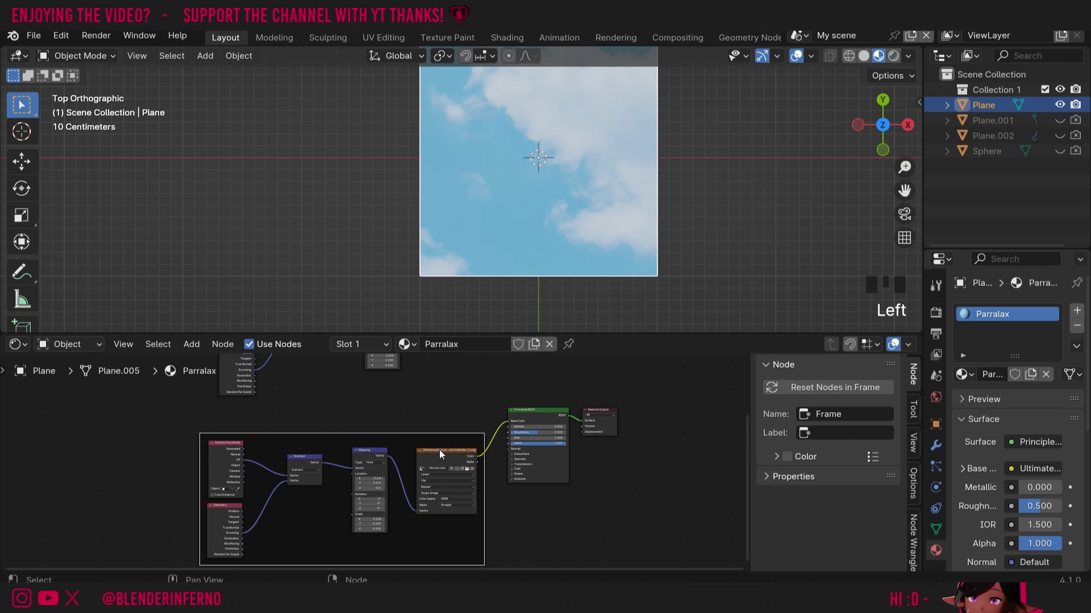
{"action": "key", "text": "n"}
{"action": "key", "text": "n"}
{"action": "key", "text": "n"}
{"action": "key", "text": "n"}
{"action": "left_click", "coordinate": [820, 433]}
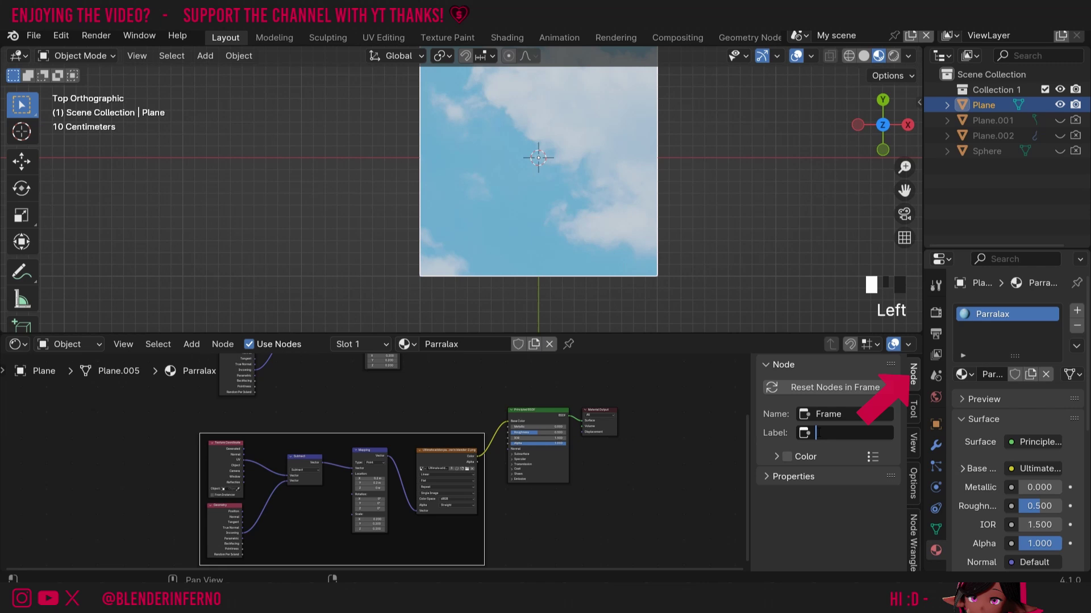
{"action": "type", "text": "Sky"}
{"action": "key", "text": "Return"}
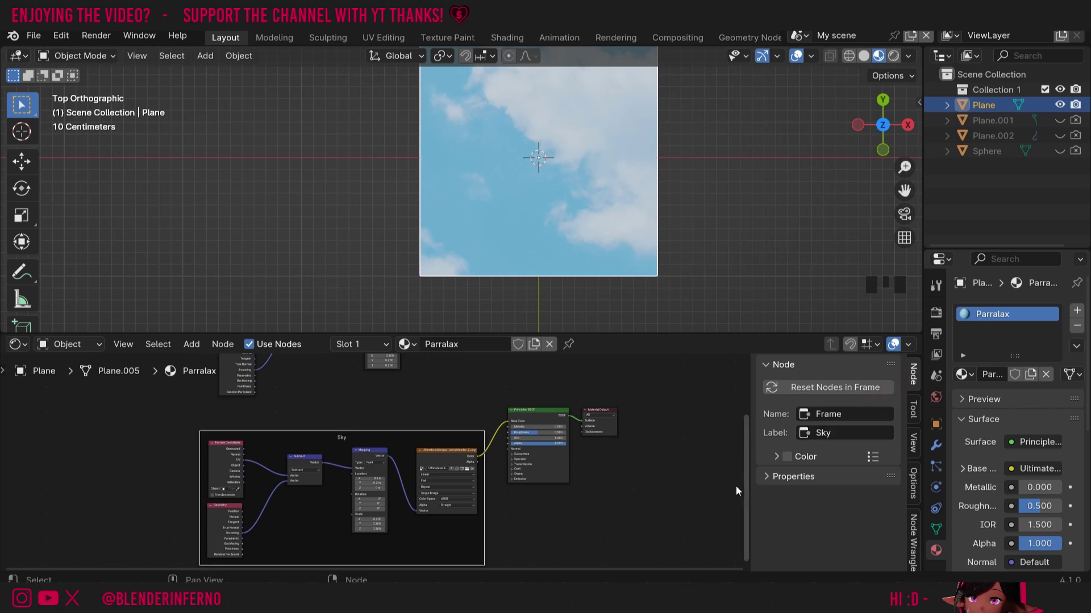
{"action": "scroll", "coordinate": [481, 407], "scroll_direction": "up", "scroll_amount": 9}
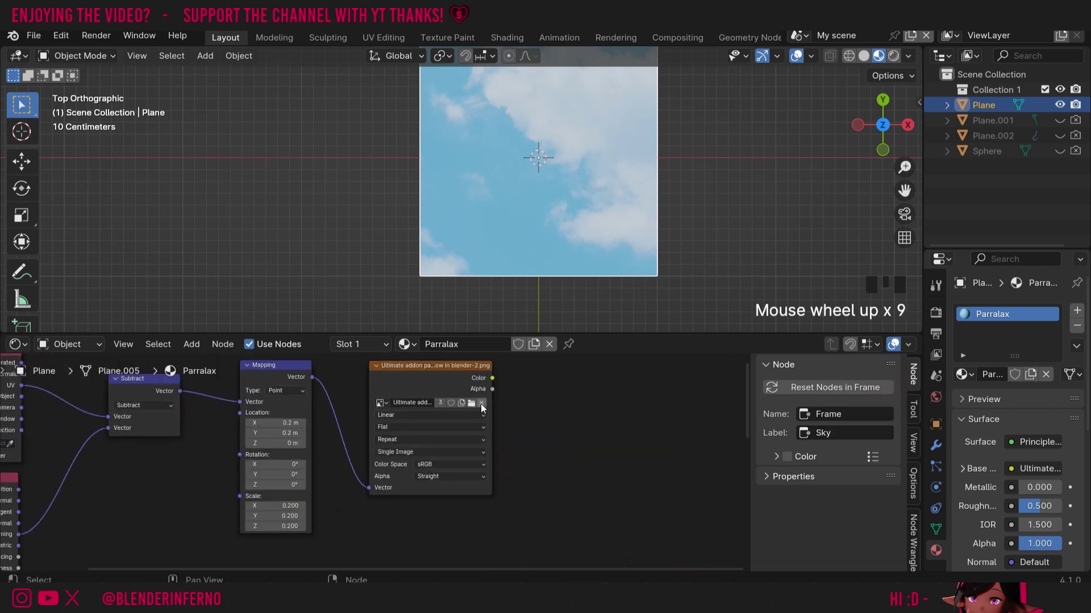
Step: Swap the duplicated texture's sky image for tree-2.png from Downloads
{"action": "left_click", "coordinate": [481, 404]}
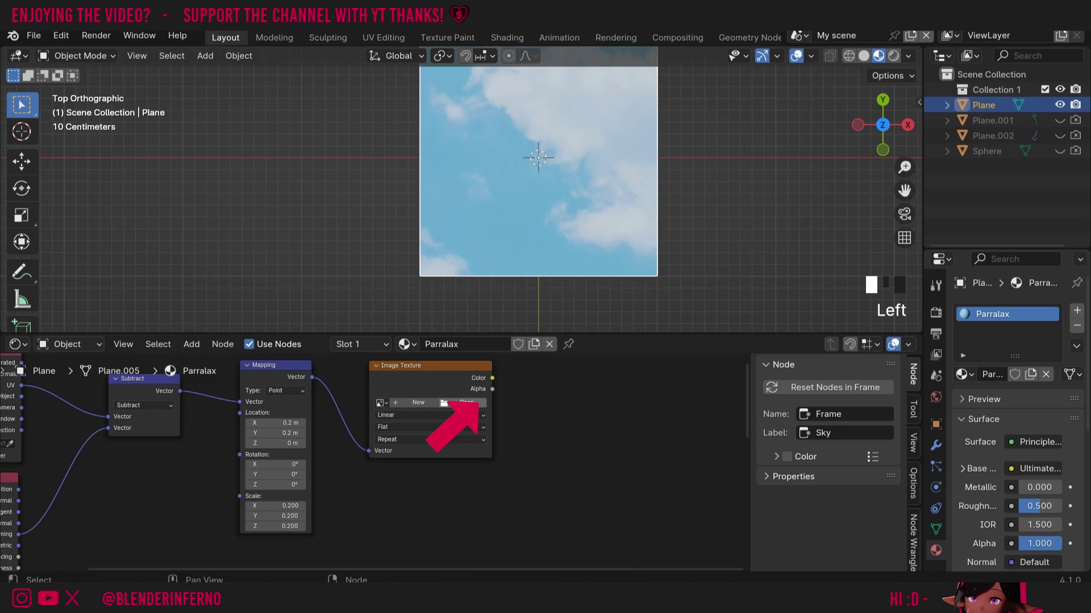
{"action": "left_click", "coordinate": [460, 404]}
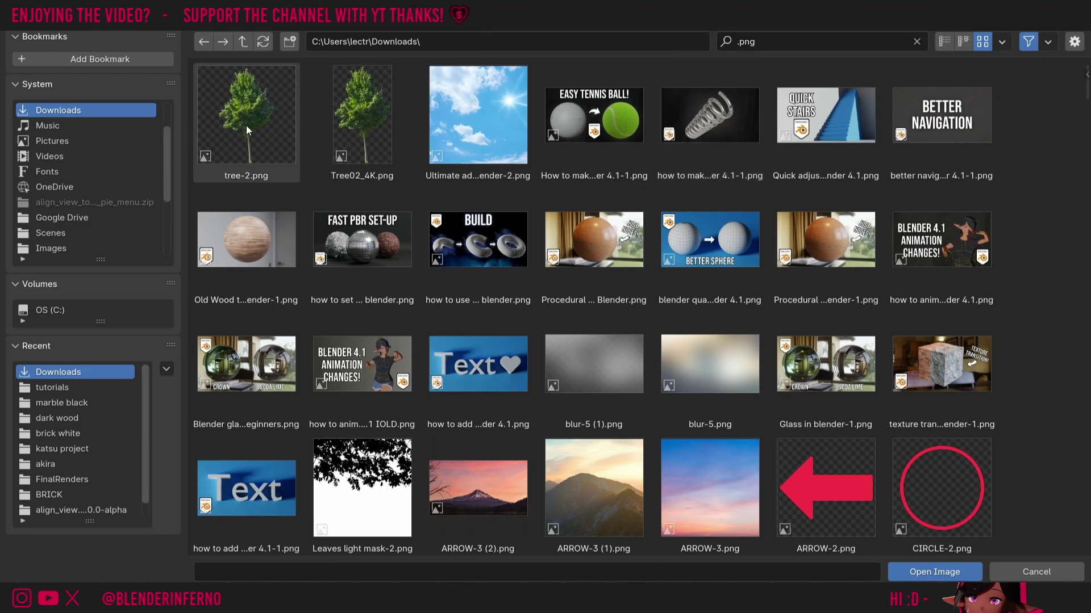
{"action": "left_click", "coordinate": [268, 127]}
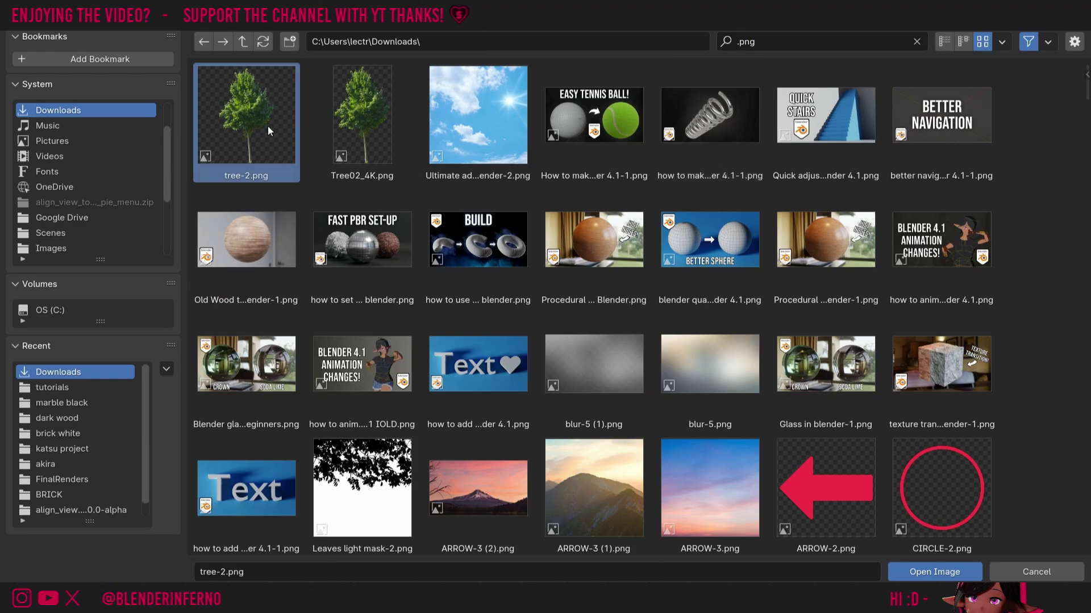
{"action": "left_click", "coordinate": [924, 575]}
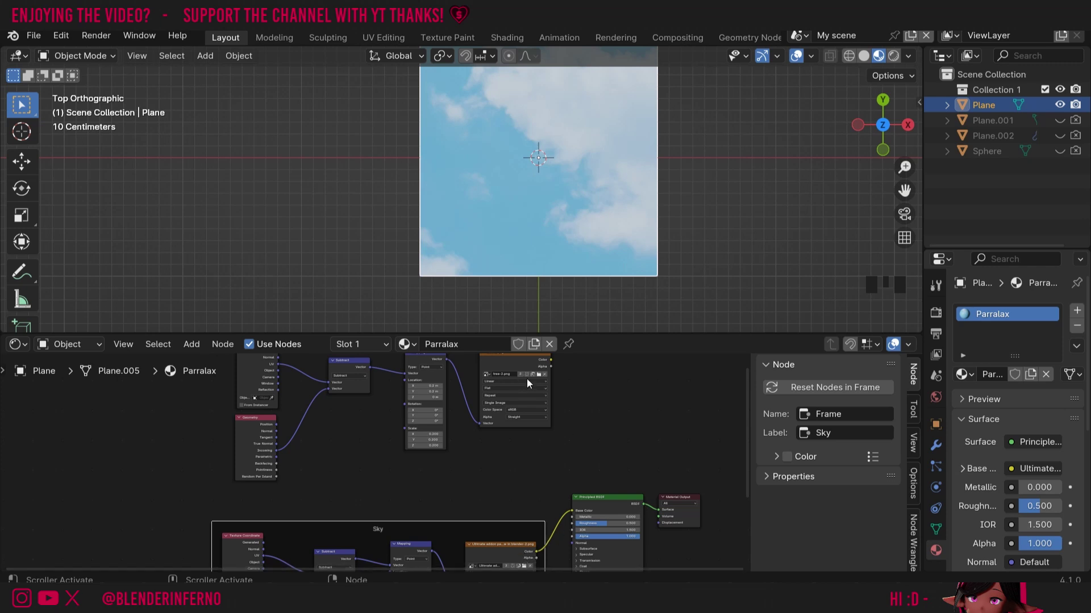
Step: Shift the shader and output nodes right and add a Mix node set to Color
{"action": "left_click_drag", "start_coordinate": [593, 445], "coordinate": [708, 562]}
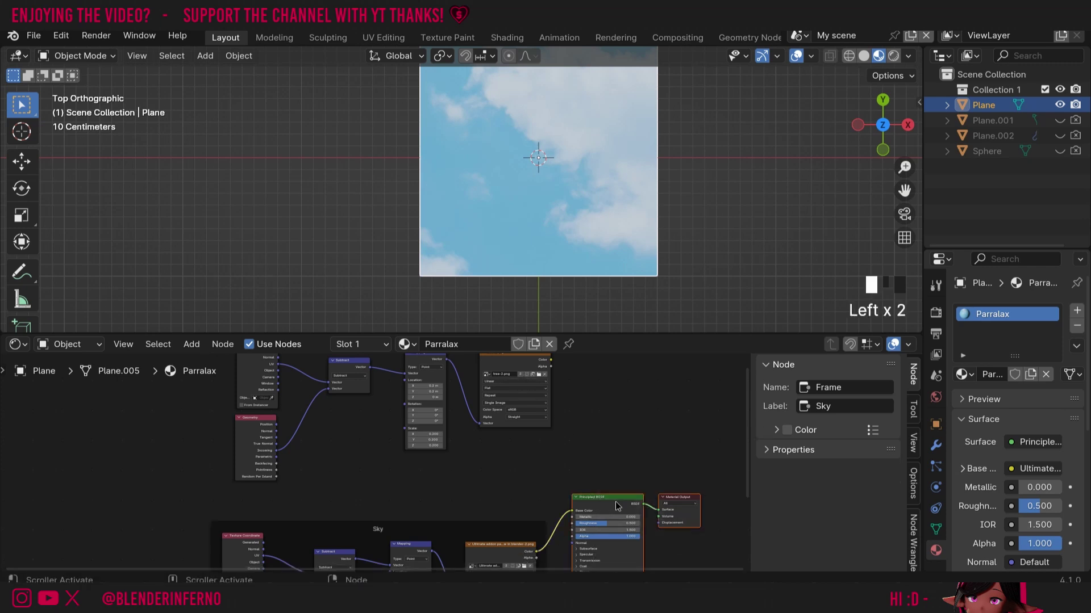
{"action": "left_click_drag", "start_coordinate": [598, 501], "coordinate": [658, 495]}
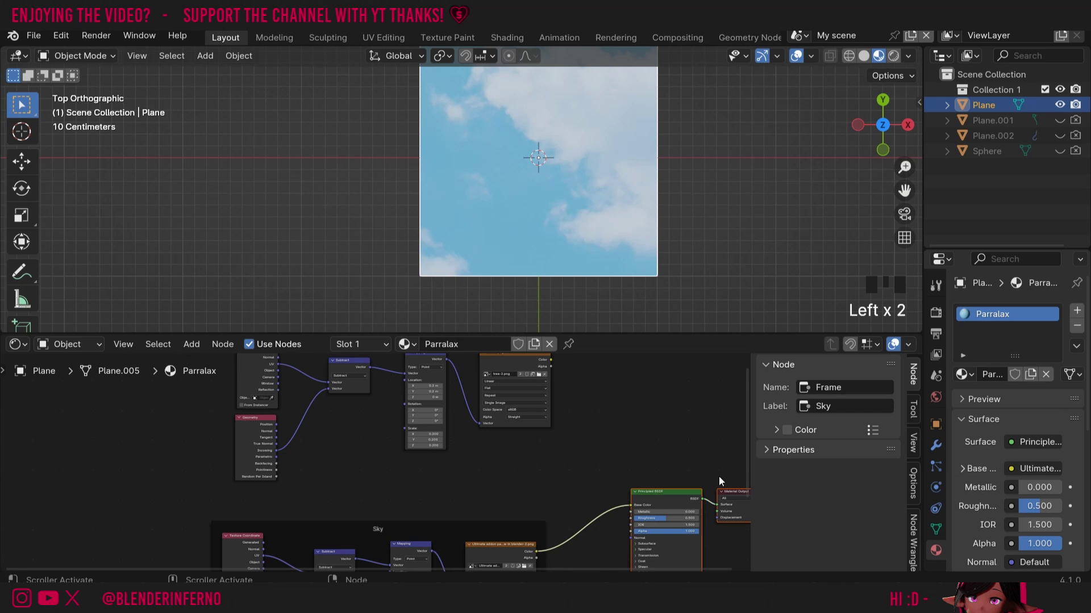
{"action": "key", "text": "shift+a"}
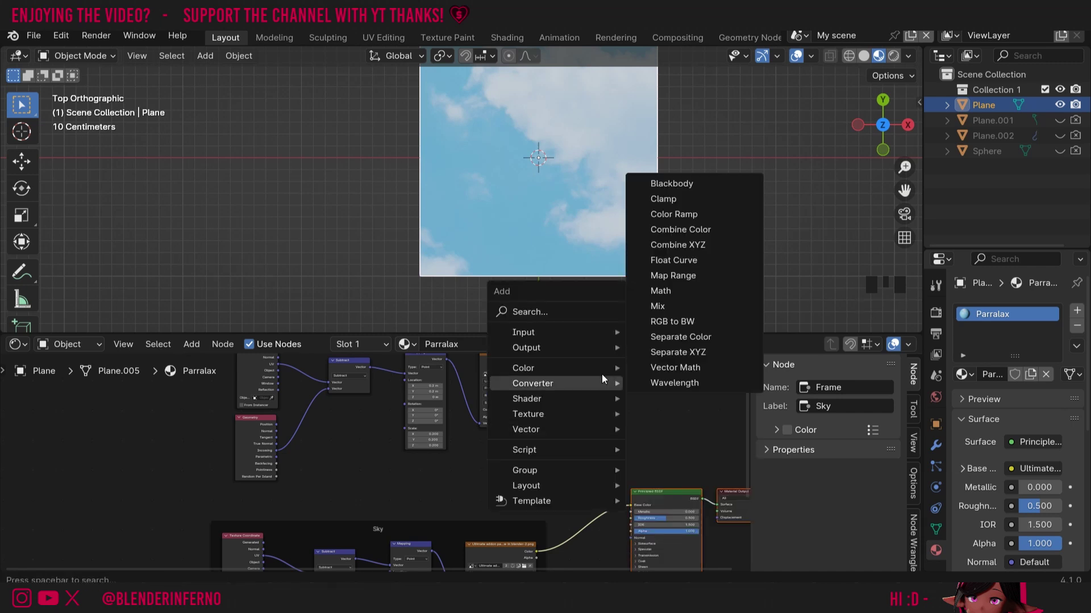
{"action": "left_click", "coordinate": [642, 345]}
{"action": "scroll", "coordinate": [620, 452], "scroll_direction": "up", "scroll_amount": 1}
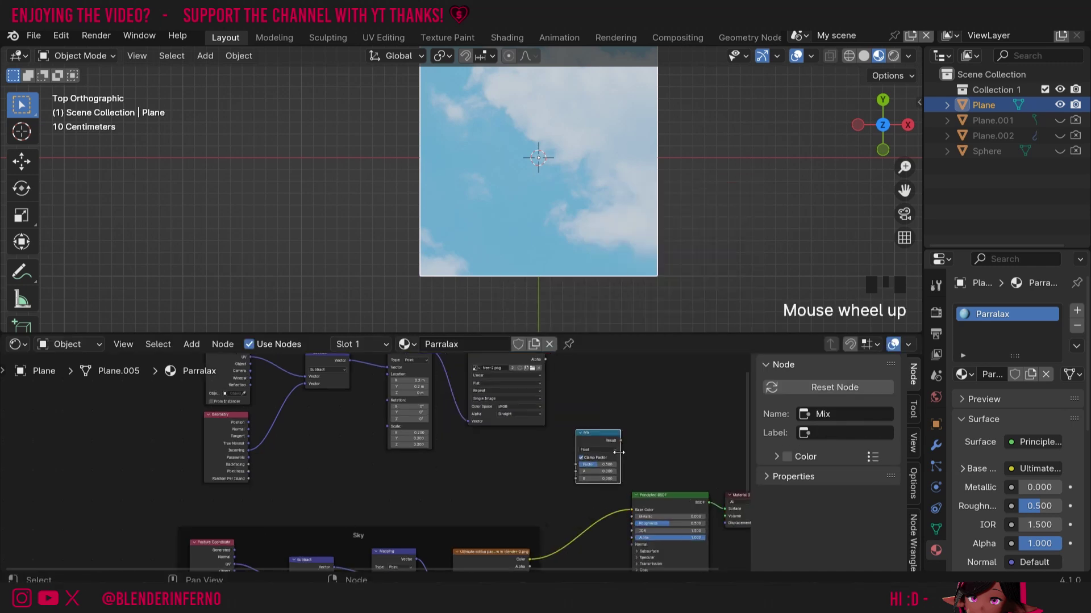
{"action": "scroll", "coordinate": [617, 453], "scroll_direction": "up", "scroll_amount": 4}
{"action": "left_click", "coordinate": [584, 449]}
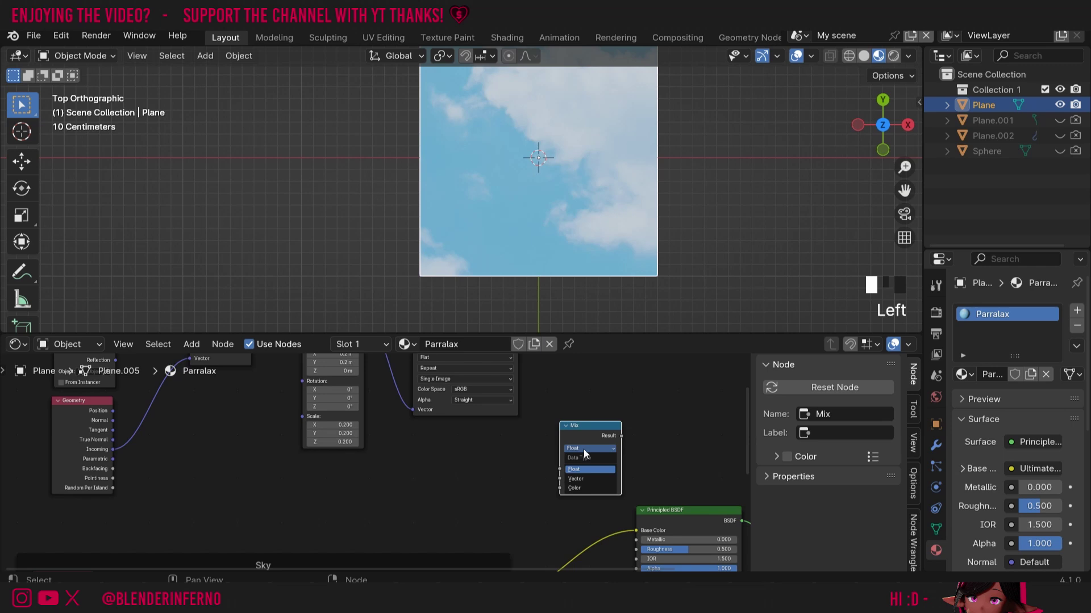
{"action": "left_click", "coordinate": [582, 488]}
{"action": "scroll", "coordinate": [581, 481], "scroll_direction": "down", "scroll_amount": 5}
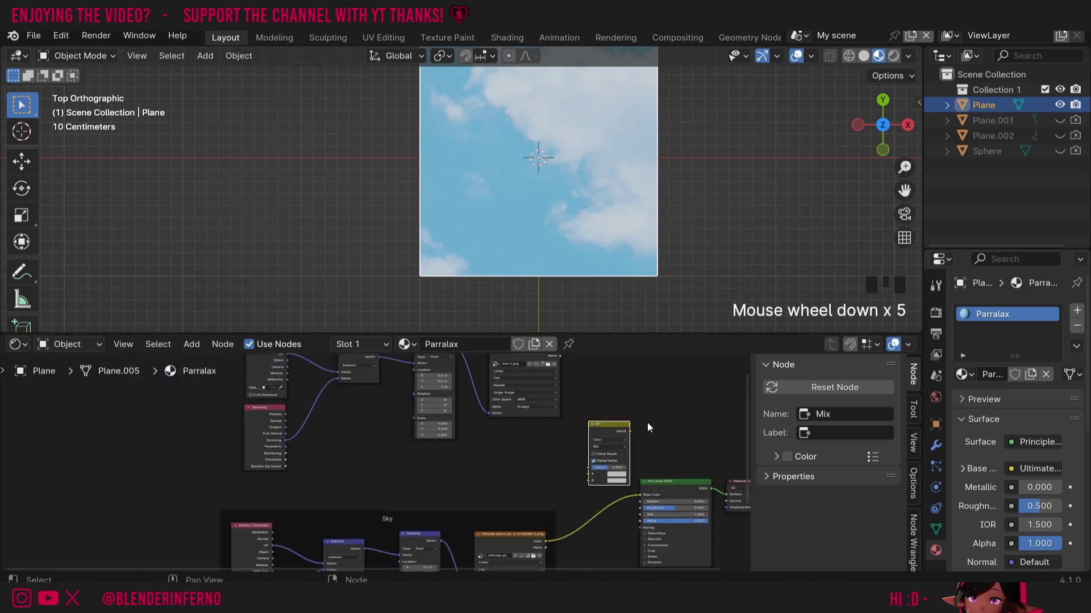
Step: Link tree Color to Mix A, sky Color to B, and Result to Base Color
{"action": "left_click", "coordinate": [551, 385]}
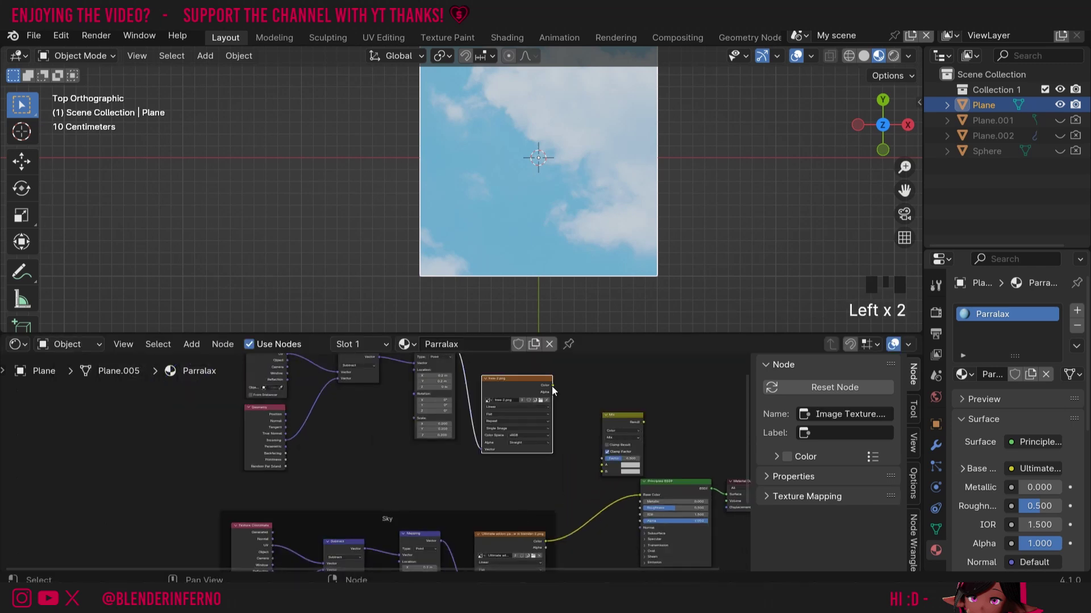
{"action": "left_click_drag", "start_coordinate": [552, 386], "coordinate": [603, 466]}
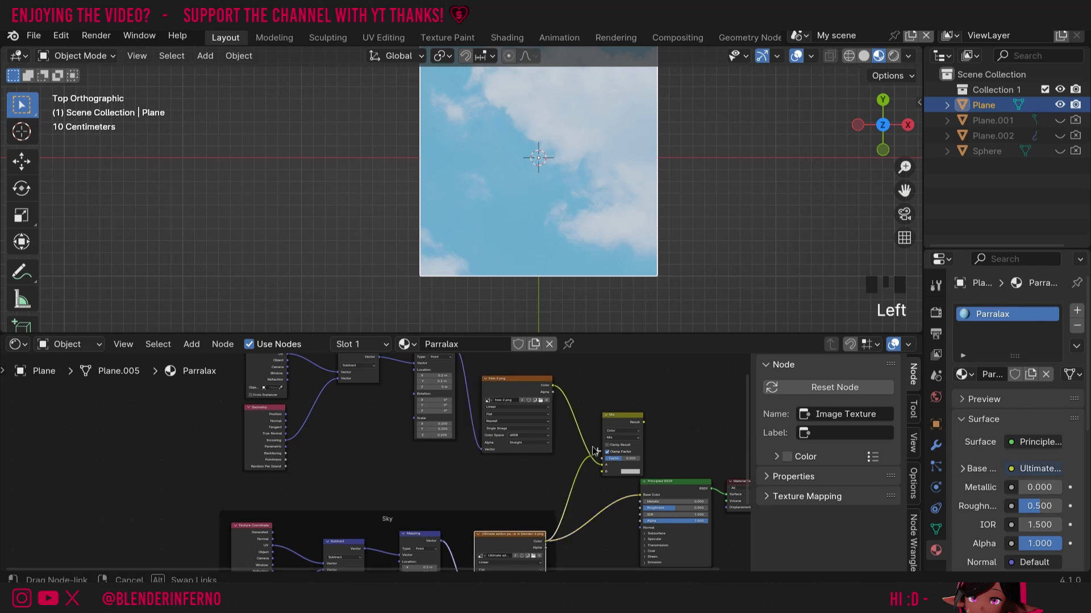
{"action": "left_click_drag", "start_coordinate": [546, 541], "coordinate": [604, 472]}
{"action": "mouse_move", "coordinate": [643, 421]}
{"action": "left_mouse_down"}
{"action": "mouse_move", "coordinate": [659, 439]}
{"action": "mouse_move", "coordinate": [642, 495]}
{"action": "left_mouse_up"}
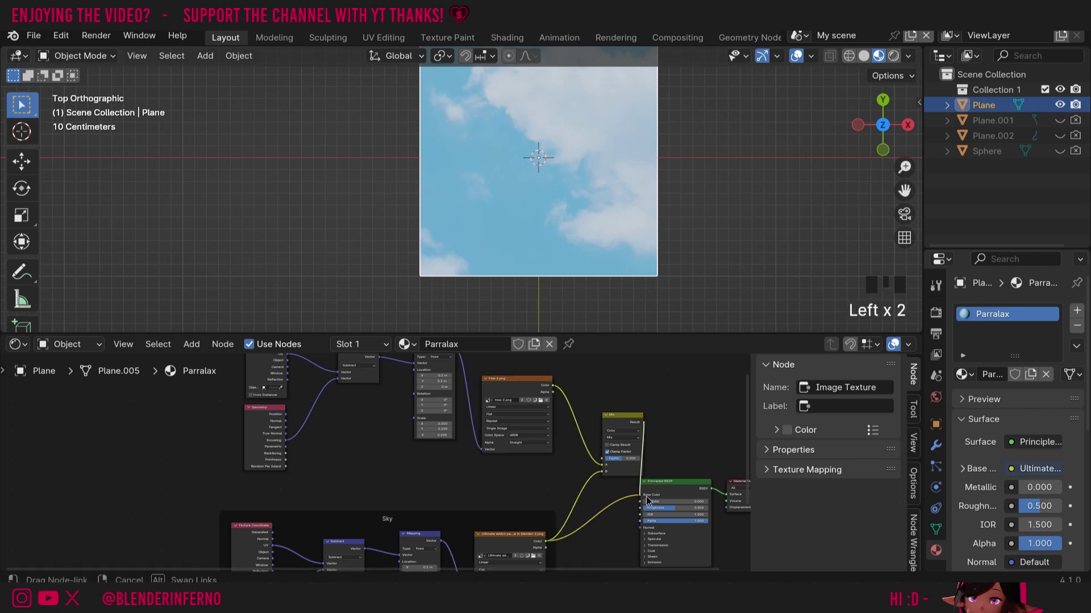
{"action": "mouse_move", "coordinate": [882, 125]}
{"action": "left_mouse_down"}
{"action": "mouse_move", "coordinate": [862, 111]}
{"action": "mouse_move", "coordinate": [873, 119]}
{"action": "left_mouse_up"}
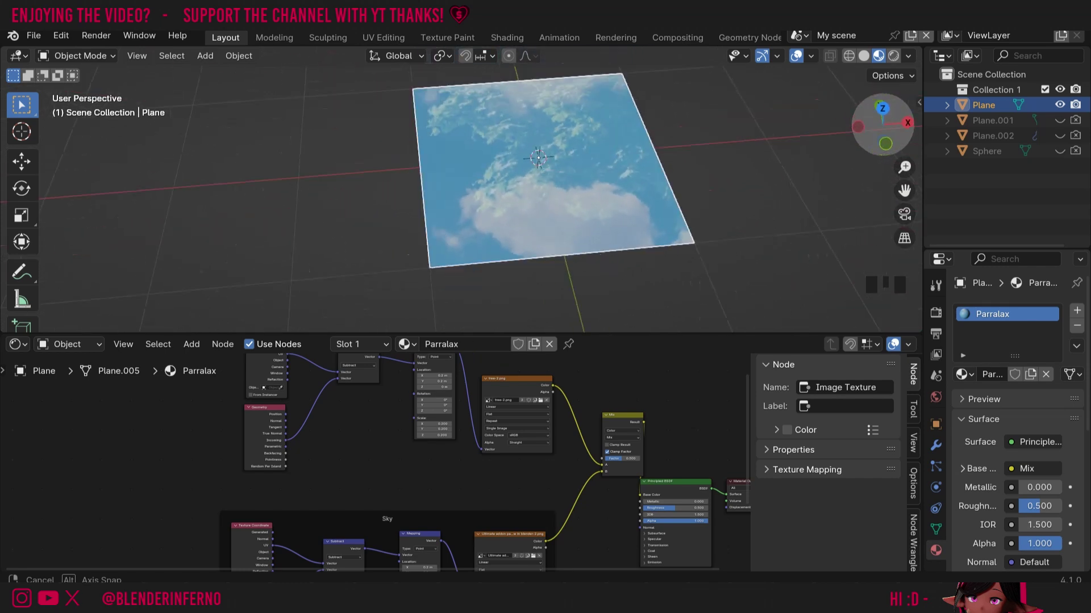
Step: Test the Mix Factor at 0 and then at 1 to compare tree and sky
{"action": "left_click_drag", "start_coordinate": [873, 120], "coordinate": [882, 125]}
{"action": "scroll", "coordinate": [622, 454], "scroll_direction": "up", "scroll_amount": 4}
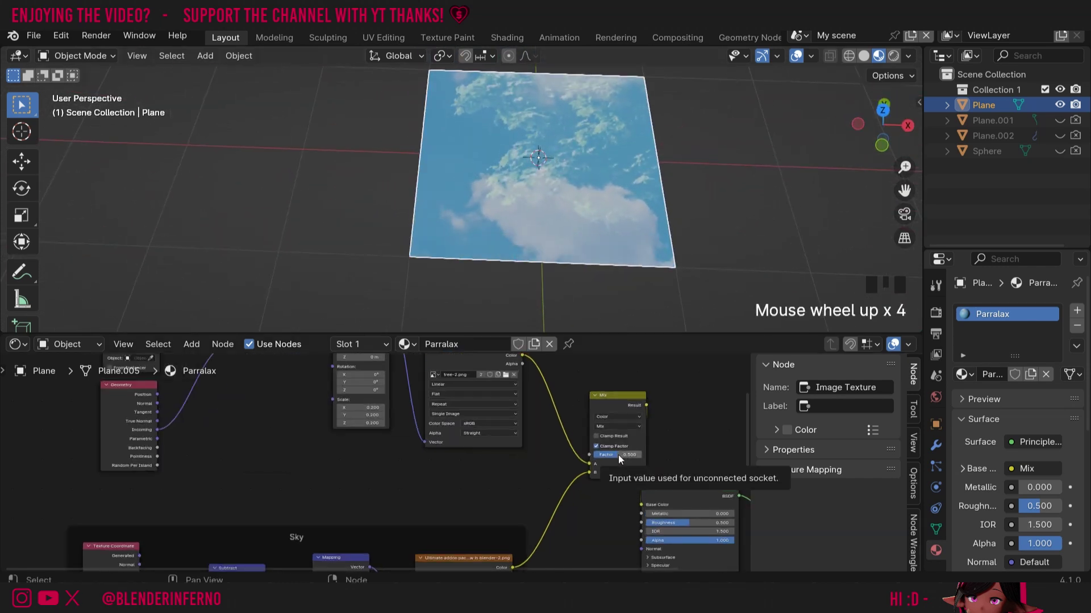
{"action": "left_click_drag", "start_coordinate": [618, 455], "coordinate": [588, 455]}
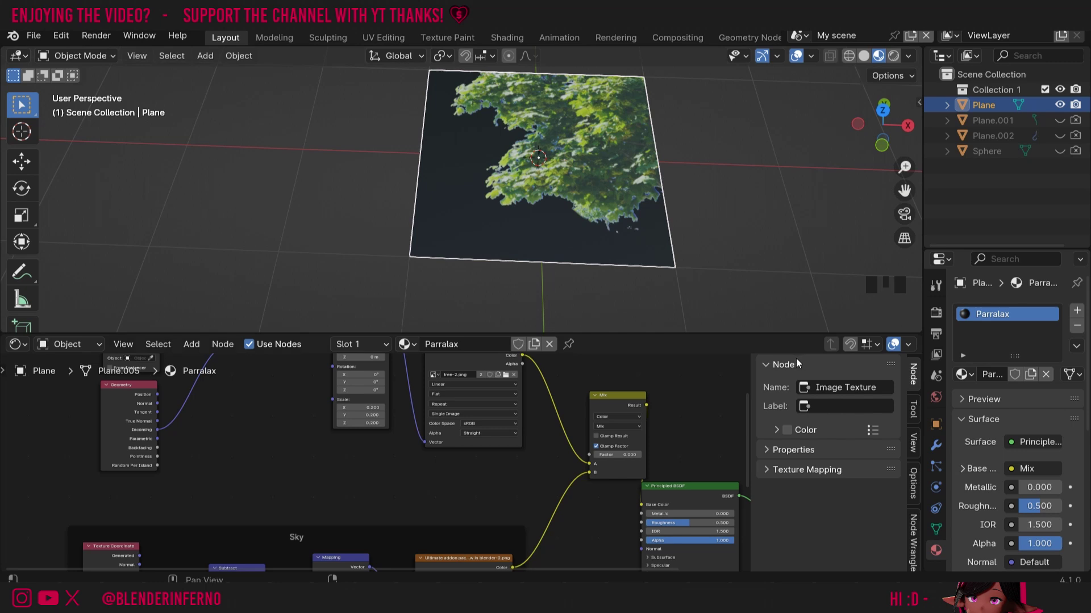
{"action": "left_click_drag", "start_coordinate": [609, 455], "coordinate": [642, 458]}
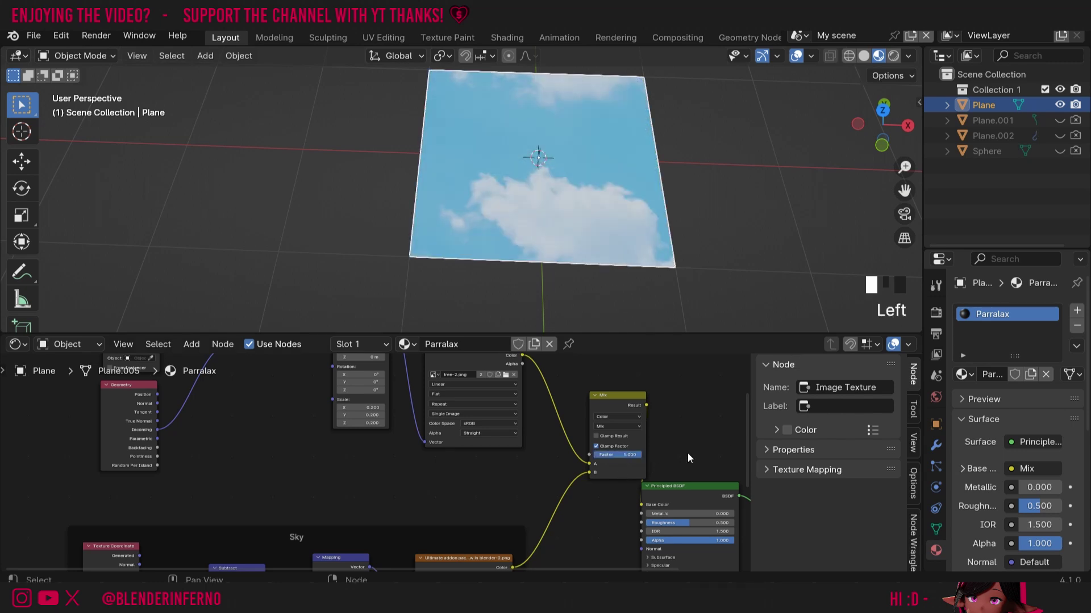
Step: Route the tree image Alpha into Material Output Surface to preview the mask
{"action": "left_click_drag", "start_coordinate": [523, 363], "coordinate": [732, 482]}
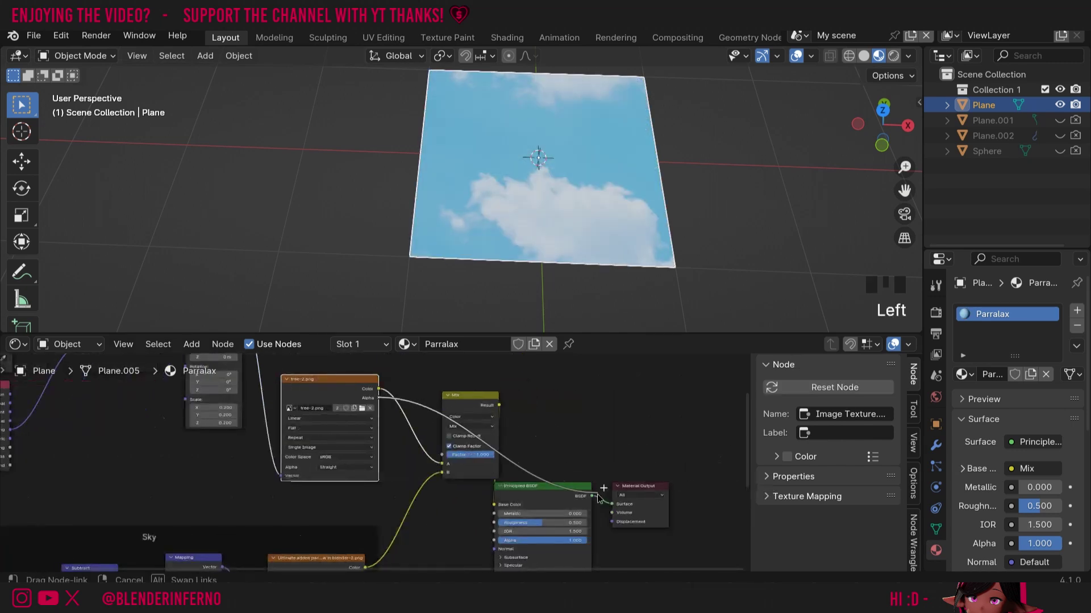
{"action": "left_click_drag", "start_coordinate": [598, 497], "coordinate": [620, 506]}
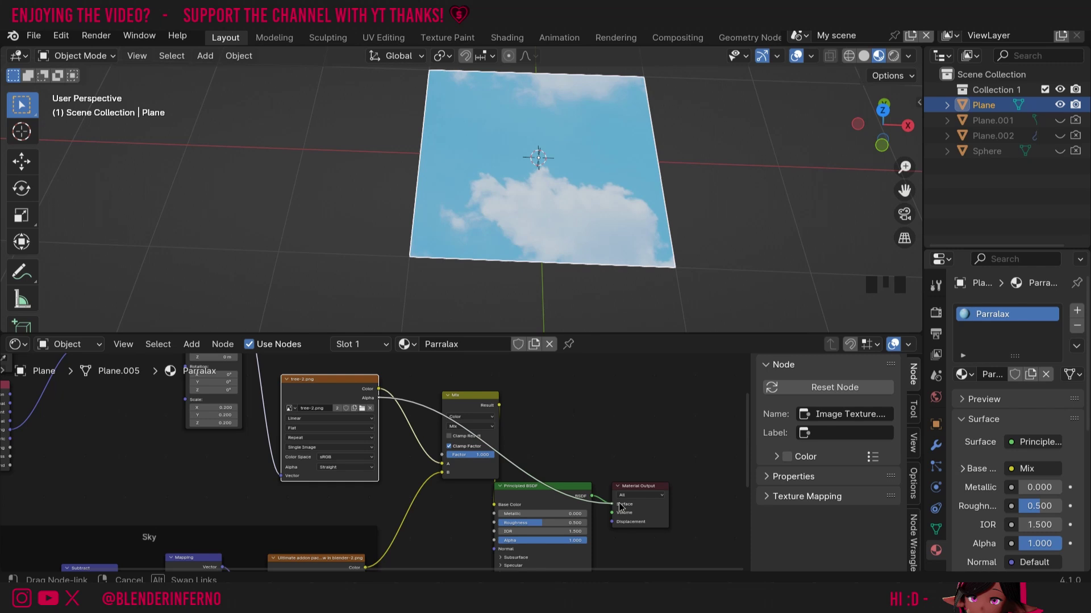
{"action": "left_click_drag", "start_coordinate": [620, 508], "coordinate": [621, 507]}
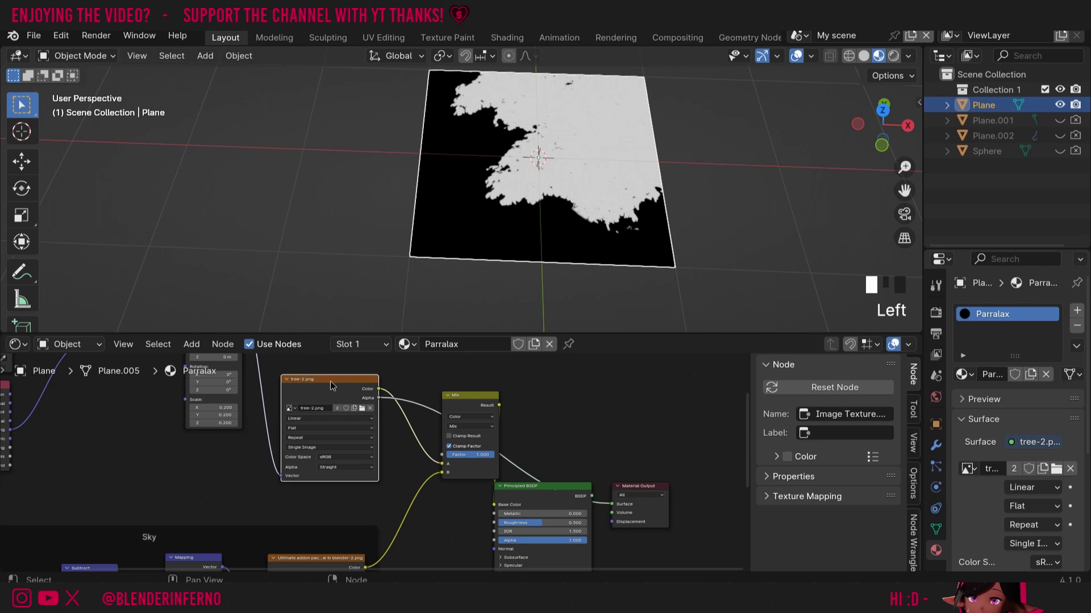
{"action": "left_click_drag", "start_coordinate": [340, 392], "coordinate": [325, 391]}
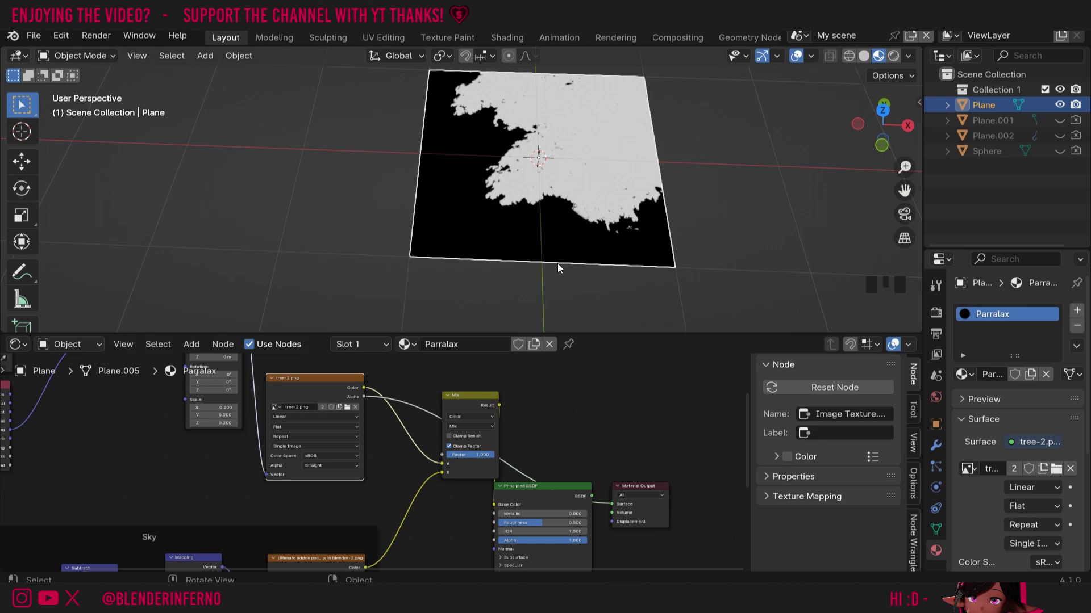
Step: Plug tree Alpha into Mix Factor and reconnect Principled BSDF to the Surface output
{"action": "left_click_drag", "start_coordinate": [365, 397], "coordinate": [449, 461]}
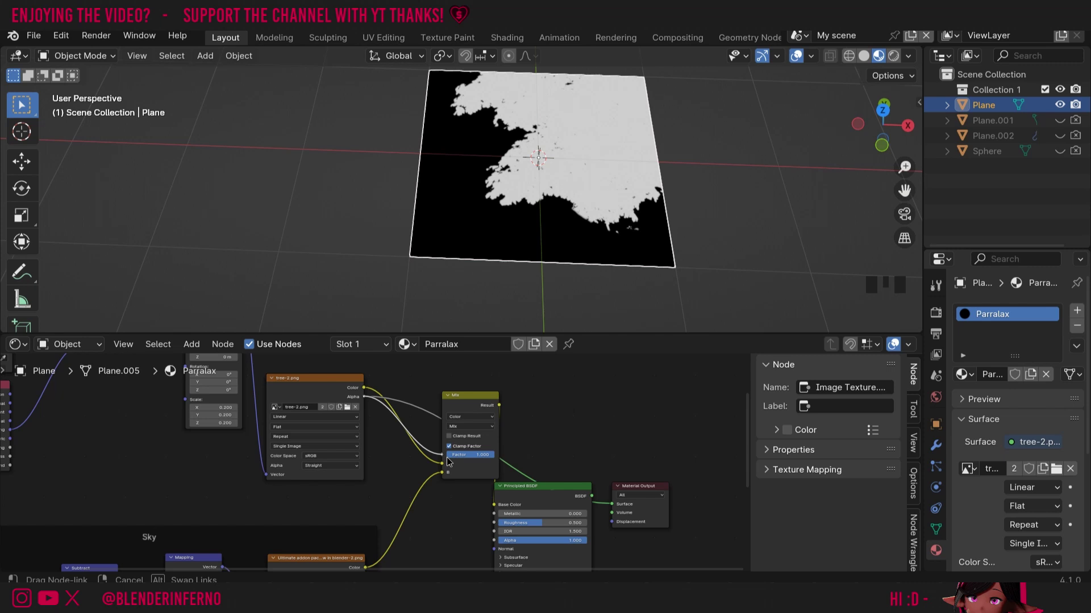
{"action": "left_click_drag", "start_coordinate": [449, 461], "coordinate": [449, 461]}
{"action": "left_click_drag", "start_coordinate": [593, 496], "coordinate": [614, 511]}
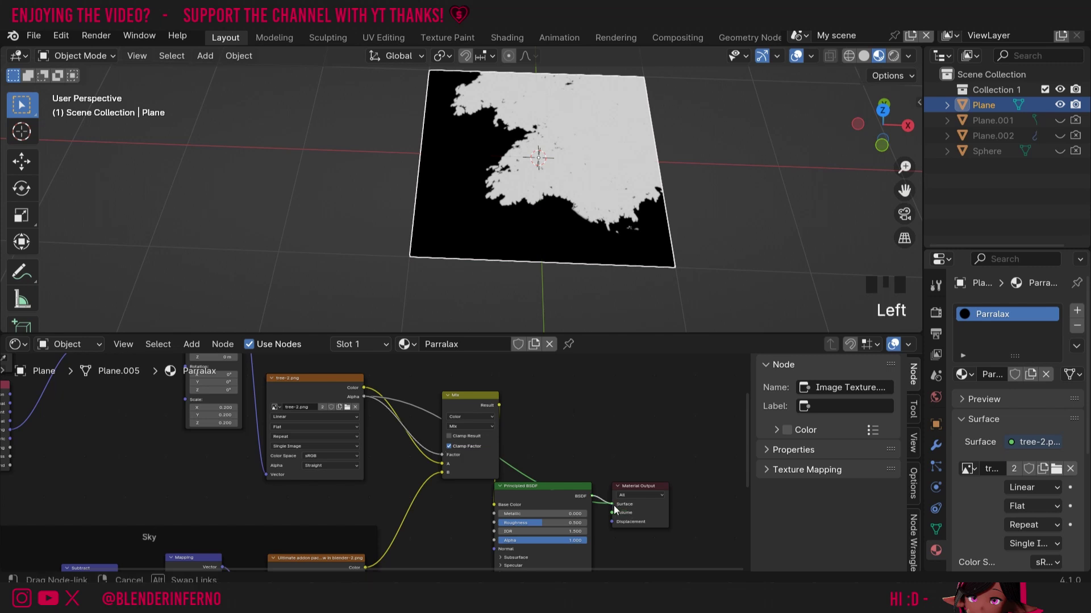
{"action": "left_click_drag", "start_coordinate": [627, 469], "coordinate": [627, 470]}
Step: Move the Mix node down-left and orbit to inspect the layered foliage
{"action": "mouse_move", "coordinate": [883, 119]}
{"action": "left_mouse_down"}
{"action": "mouse_move", "coordinate": [895, 127]}
{"action": "mouse_move", "coordinate": [861, 141]}
{"action": "mouse_move", "coordinate": [883, 123]}
{"action": "left_mouse_up"}
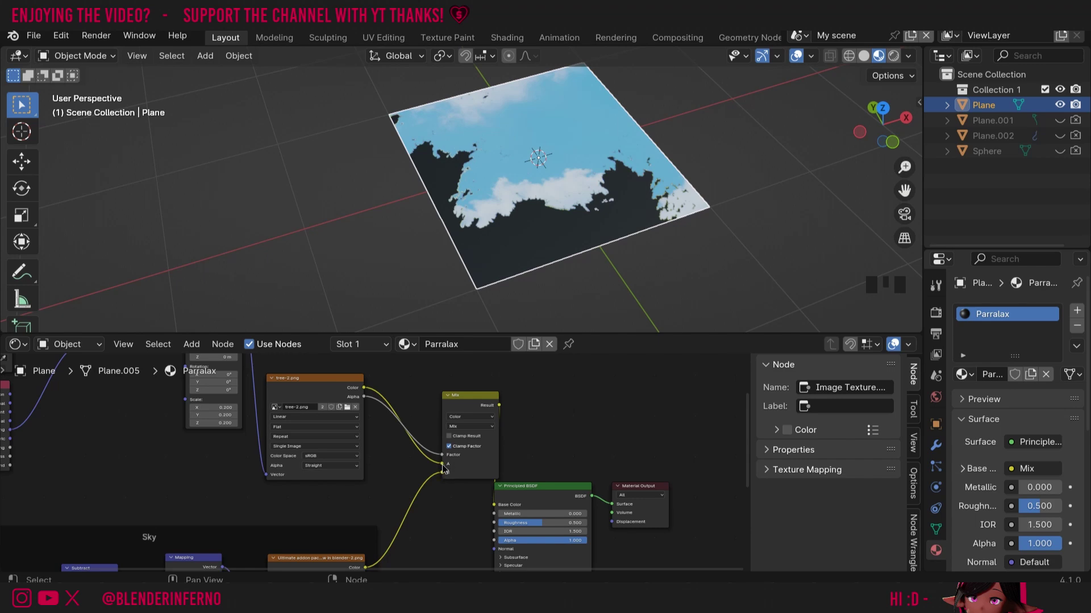
{"action": "left_click_drag", "start_coordinate": [448, 460], "coordinate": [413, 496]}
{"action": "mouse_move", "coordinate": [882, 119]}
{"action": "left_mouse_down"}
{"action": "mouse_move", "coordinate": [869, 129]}
{"action": "mouse_move", "coordinate": [882, 116]}
{"action": "left_mouse_up"}
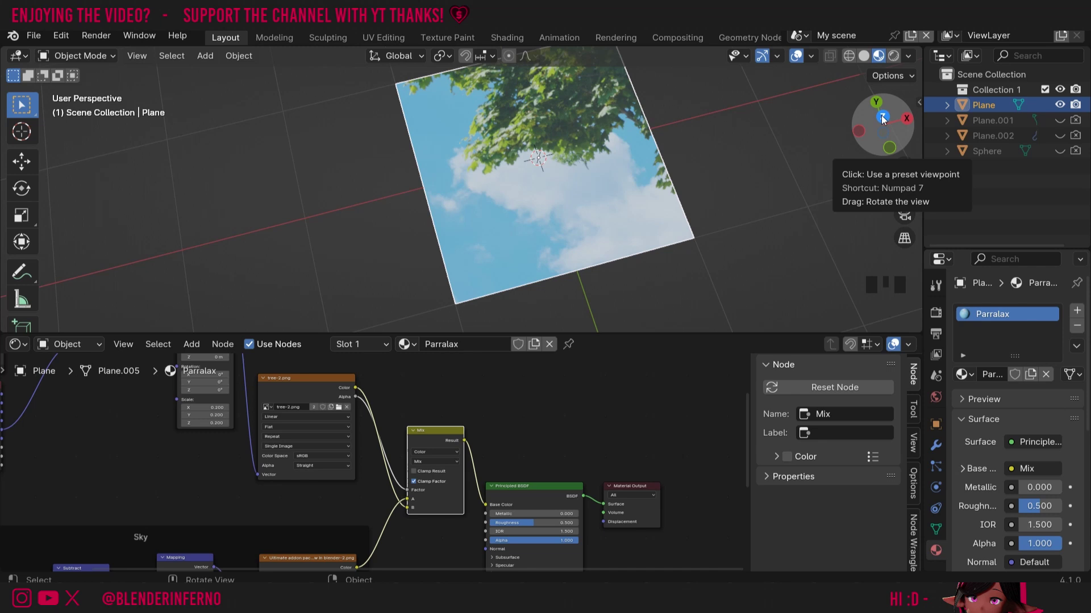
Step: From top view, set all Mapping Scale values to 1 and Location to 0
{"action": "left_click", "coordinate": [882, 117]}
{"action": "scroll", "coordinate": [197, 400], "scroll_direction": "down", "scroll_amount": 2}
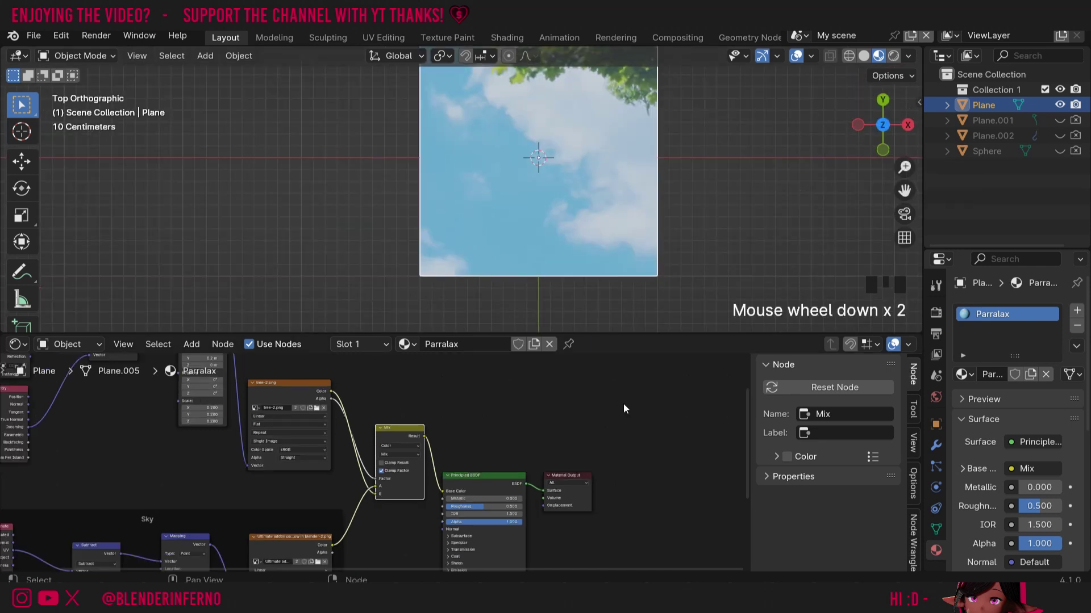
{"action": "left_click_drag", "start_coordinate": [746, 472], "coordinate": [195, 438]}
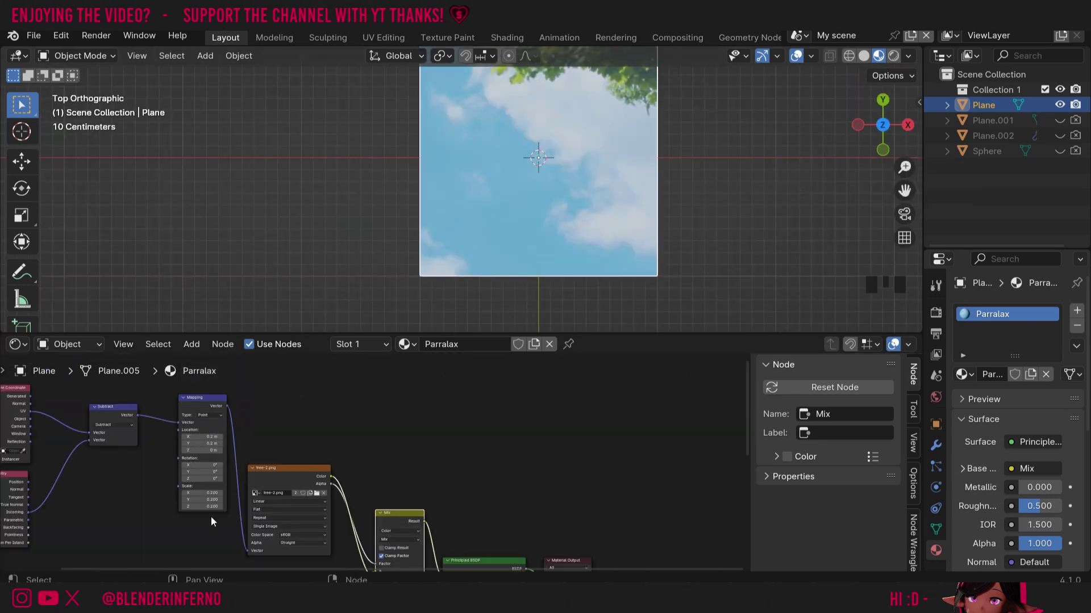
{"action": "left_click_drag", "start_coordinate": [202, 494], "coordinate": [202, 507]}
{"action": "type", "text": "1"}
{"action": "key", "text": "Return"}
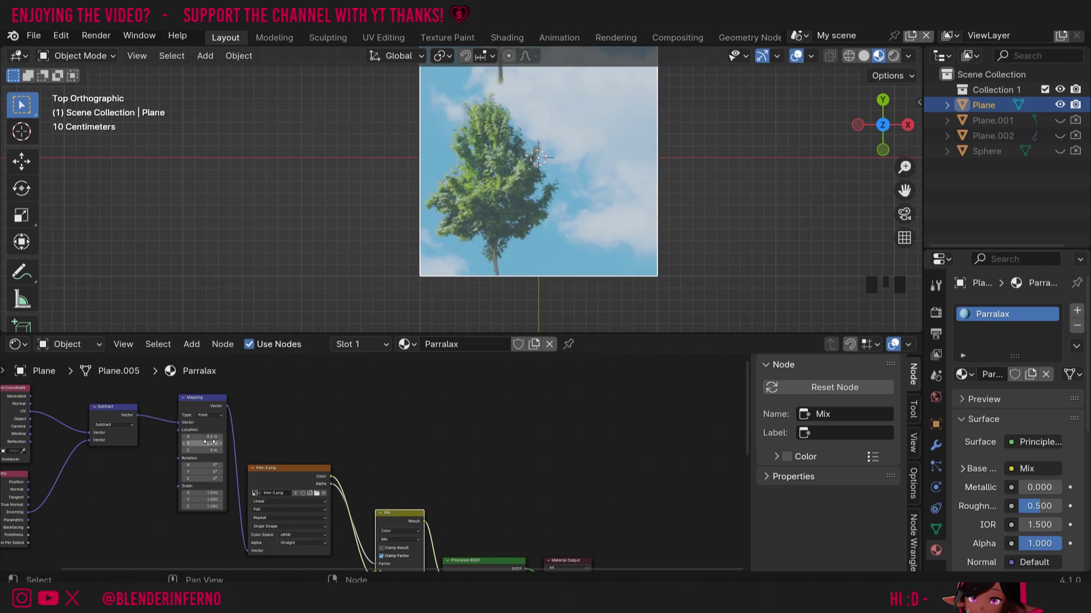
{"action": "left_click_drag", "start_coordinate": [204, 436], "coordinate": [205, 450]}
{"action": "type", "text": "0"}
{"action": "key", "text": "Return"}
{"action": "mouse_move", "coordinate": [903, 190]}
{"action": "left_mouse_down"}
{"action": "mouse_move", "coordinate": [906, 141]}
{"action": "mouse_move", "coordinate": [672, 143]}
{"action": "left_mouse_up"}
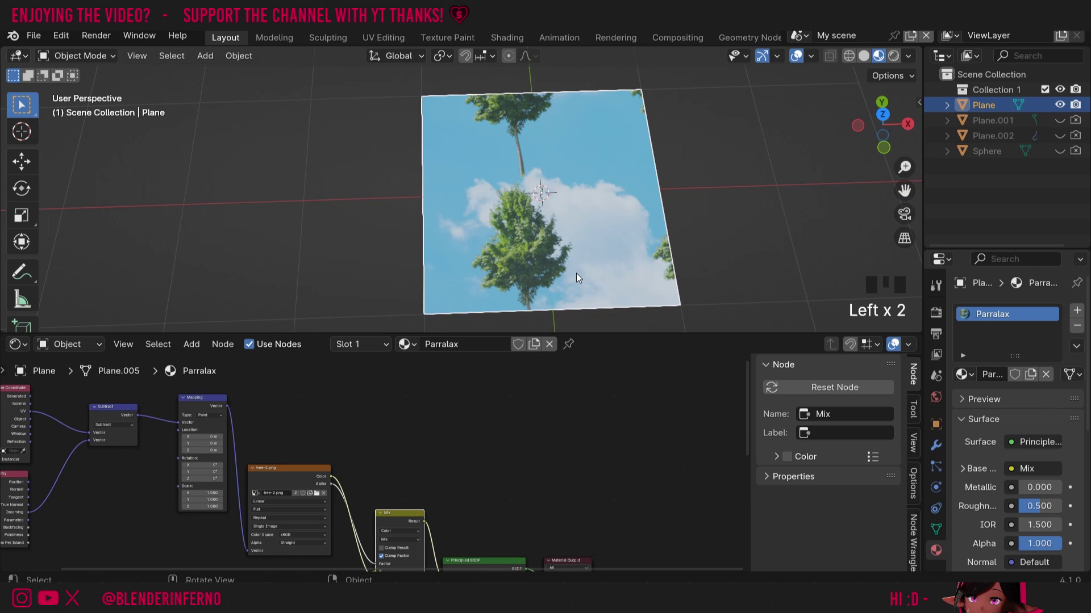
Step: Change the tree Image Texture extension from Repeat to Clip
{"action": "left_click", "coordinate": [275, 519]}
{"action": "left_click", "coordinate": [271, 549]}
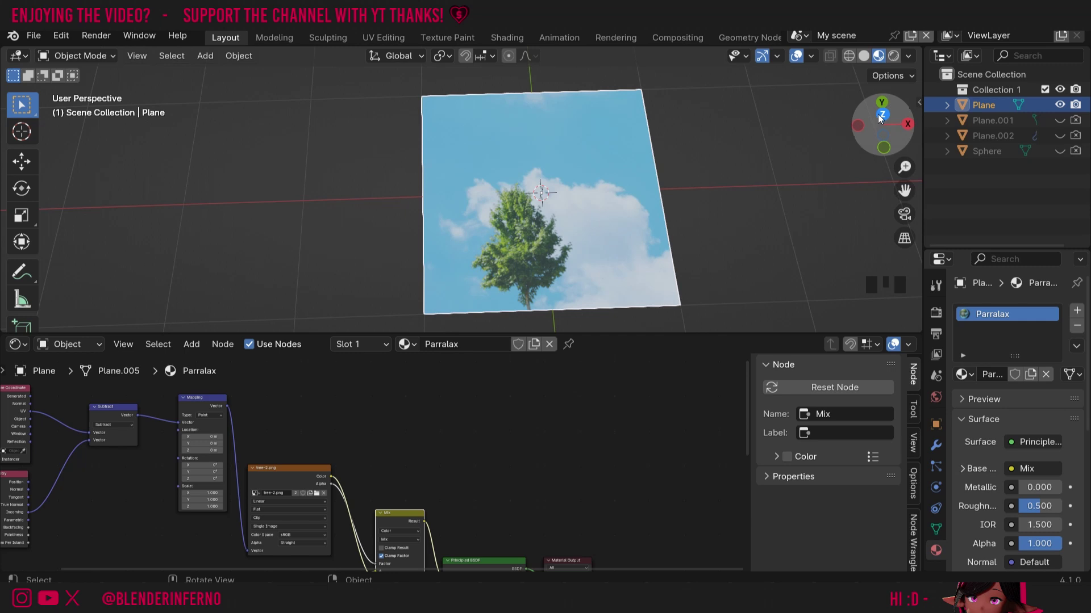
{"action": "mouse_move", "coordinate": [880, 117]}
{"action": "left_mouse_down"}
{"action": "mouse_move", "coordinate": [861, 128]}
{"action": "mouse_move", "coordinate": [882, 128]}
{"action": "left_mouse_up"}
Step: Spread out the Texture Coordinate, Geometry and Subtract nodes to make room
{"action": "middle_click_drag", "start_coordinate": [32, 388], "coordinate": [171, 388]}
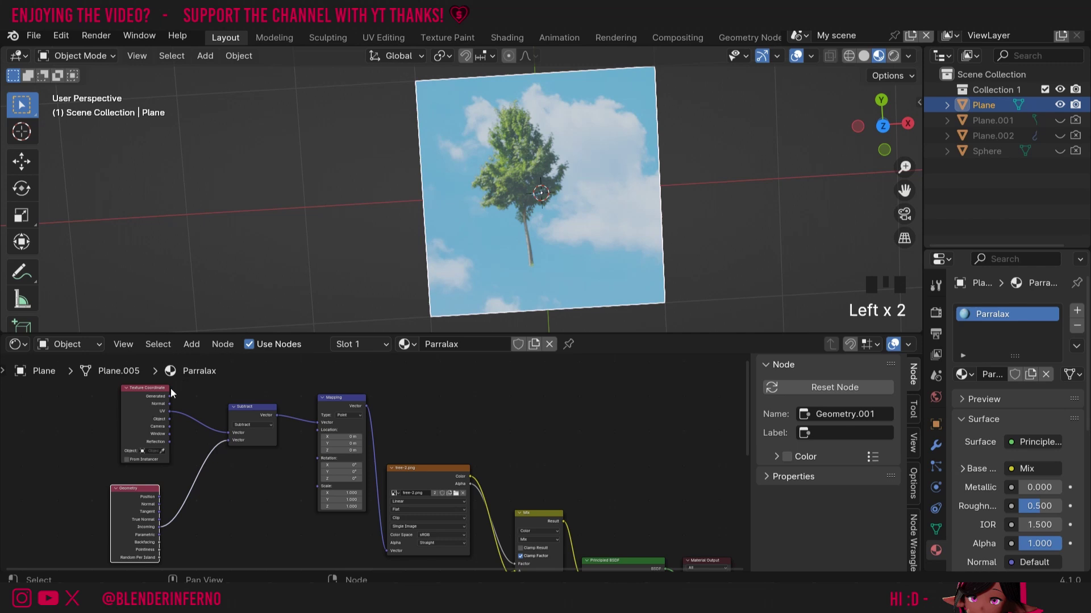
{"action": "left_click_drag", "start_coordinate": [171, 388], "coordinate": [108, 389]}
{"action": "left_click_drag", "start_coordinate": [135, 487], "coordinate": [98, 497]}
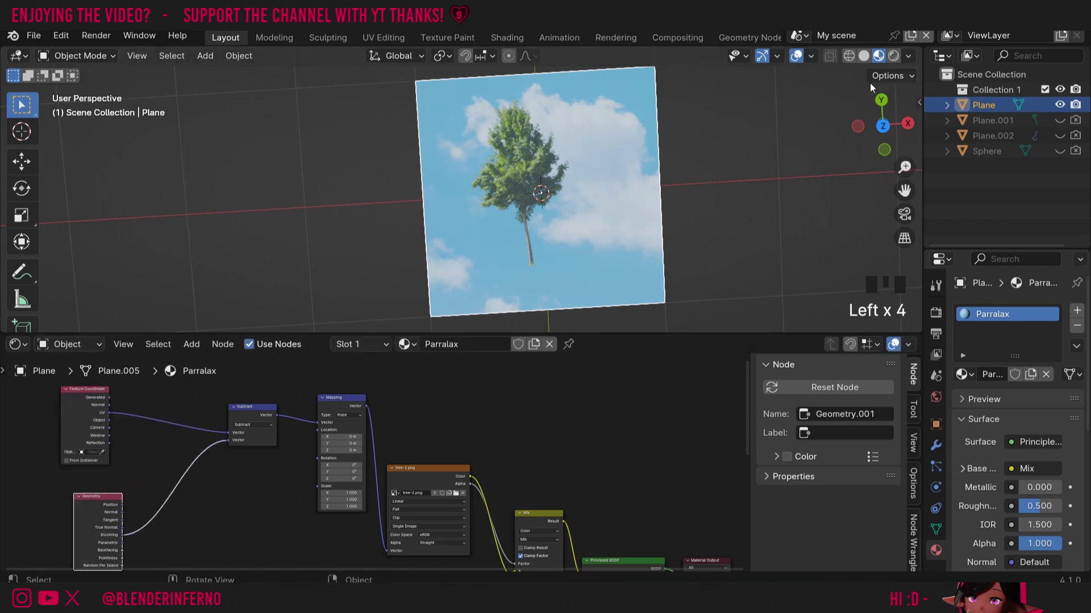
{"action": "left_click_drag", "start_coordinate": [871, 83], "coordinate": [740, 191]}
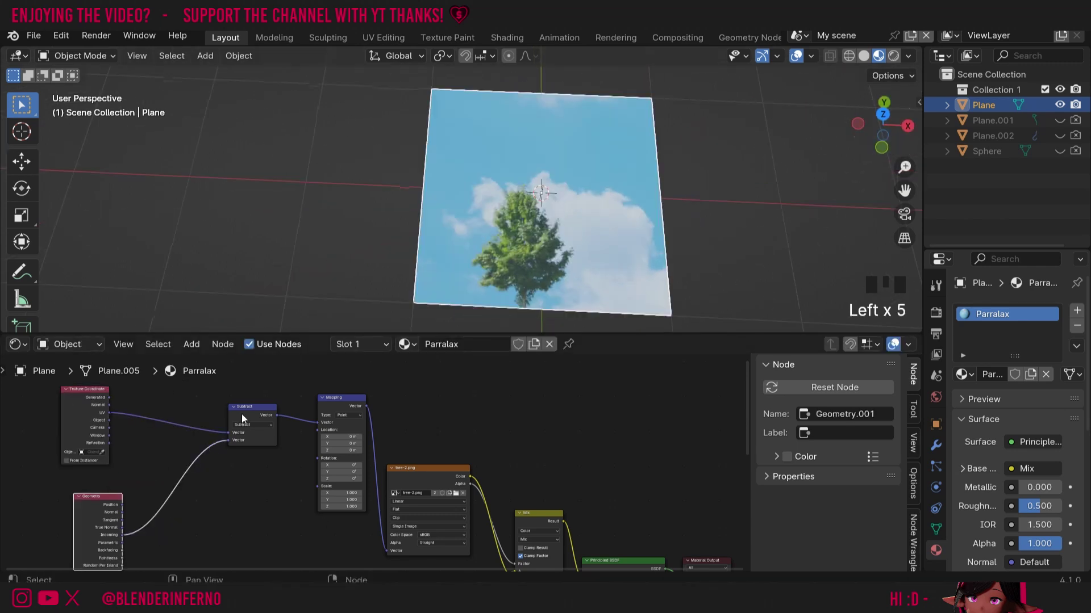
{"action": "left_click_drag", "start_coordinate": [241, 414], "coordinate": [256, 422]}
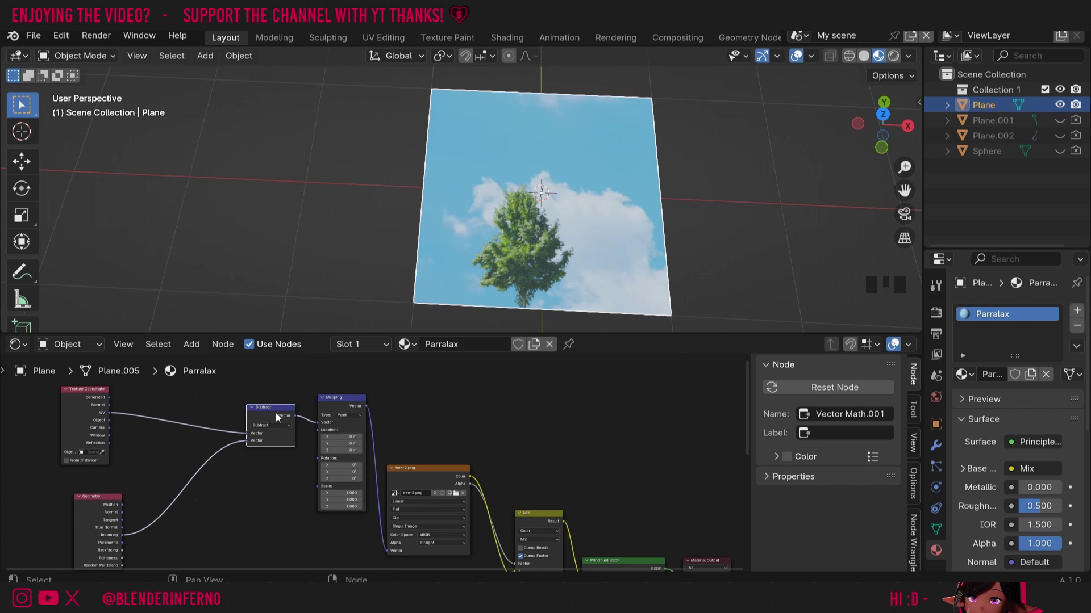
Step: Insert a duplicated vector node set to Multiply into the Geometry Incoming link
{"action": "key", "text": "shift+d"}
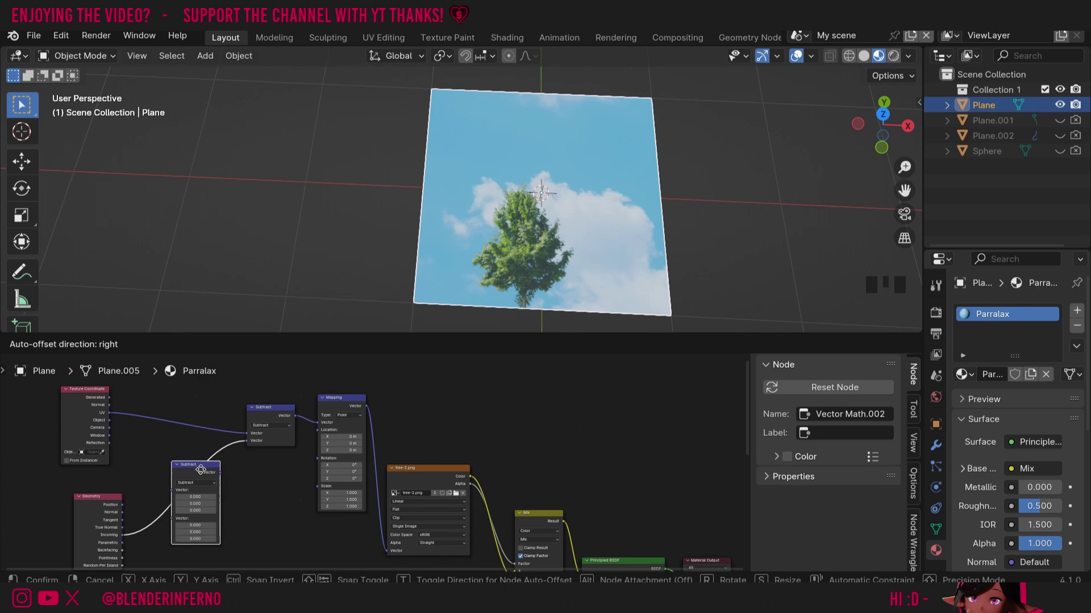
{"action": "left_click", "coordinate": [200, 469]}
{"action": "left_click", "coordinate": [198, 481]}
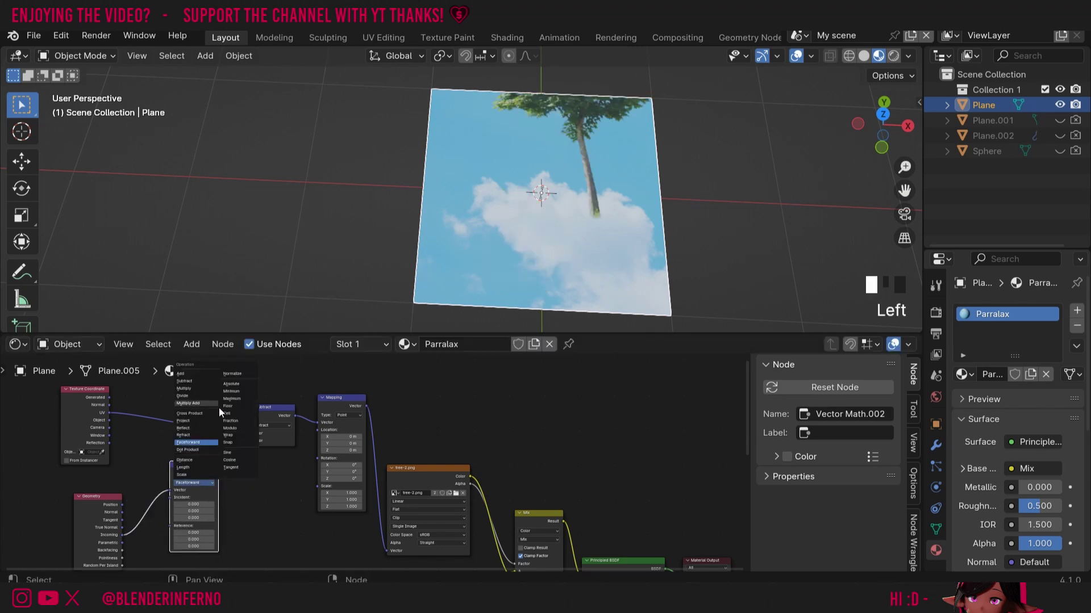
{"action": "left_click", "coordinate": [184, 388]}
{"action": "middle_click_drag", "start_coordinate": [511, 214], "coordinate": [613, 162]}
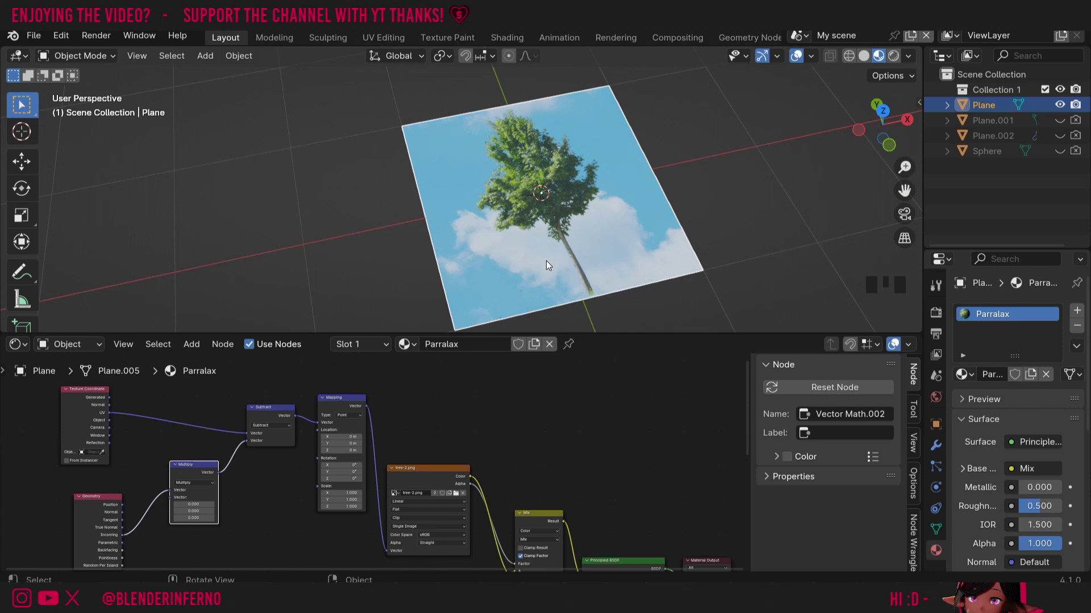
Step: Set the Multiply node's vector value to 0.05
{"action": "left_click", "coordinate": [195, 504]}
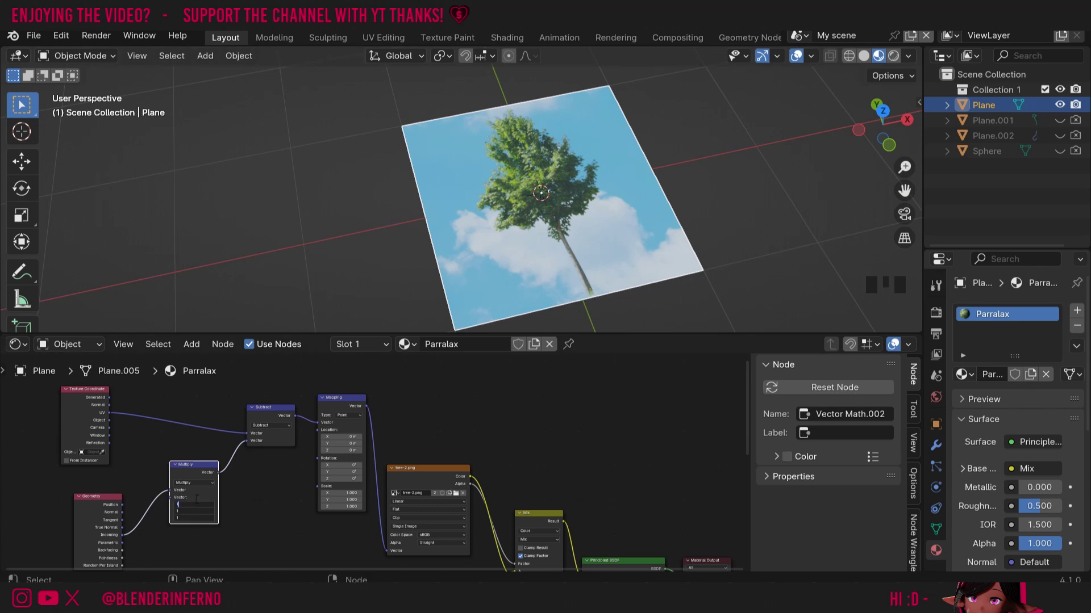
{"action": "left_click_drag", "start_coordinate": [883, 120], "coordinate": [891, 128]}
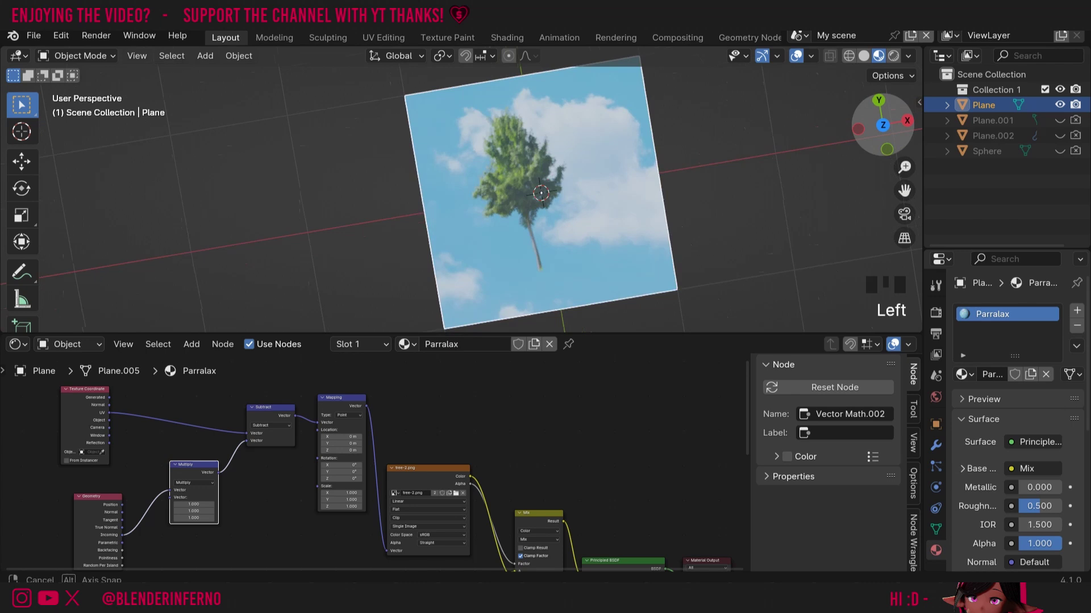
{"action": "mouse_move", "coordinate": [194, 505]}
{"action": "left_mouse_down"}
{"action": "mouse_move", "coordinate": [222, 505]}
{"action": "mouse_move", "coordinate": [214, 498]}
{"action": "left_mouse_up"}
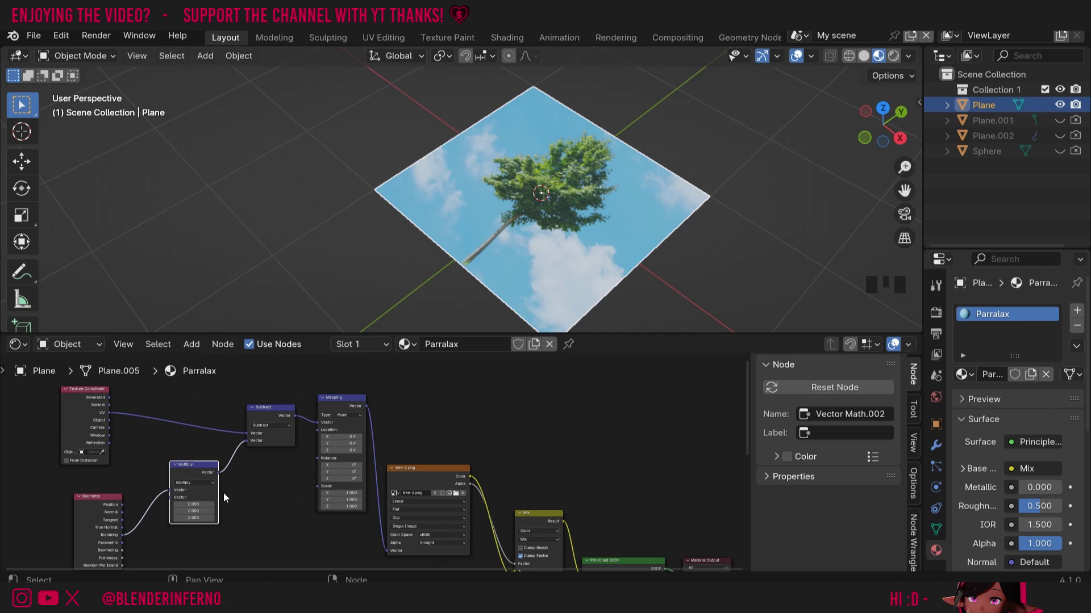
{"action": "left_click", "coordinate": [192, 503]}
{"action": "type", "text": "0.05"}
{"action": "key", "text": "Return"}
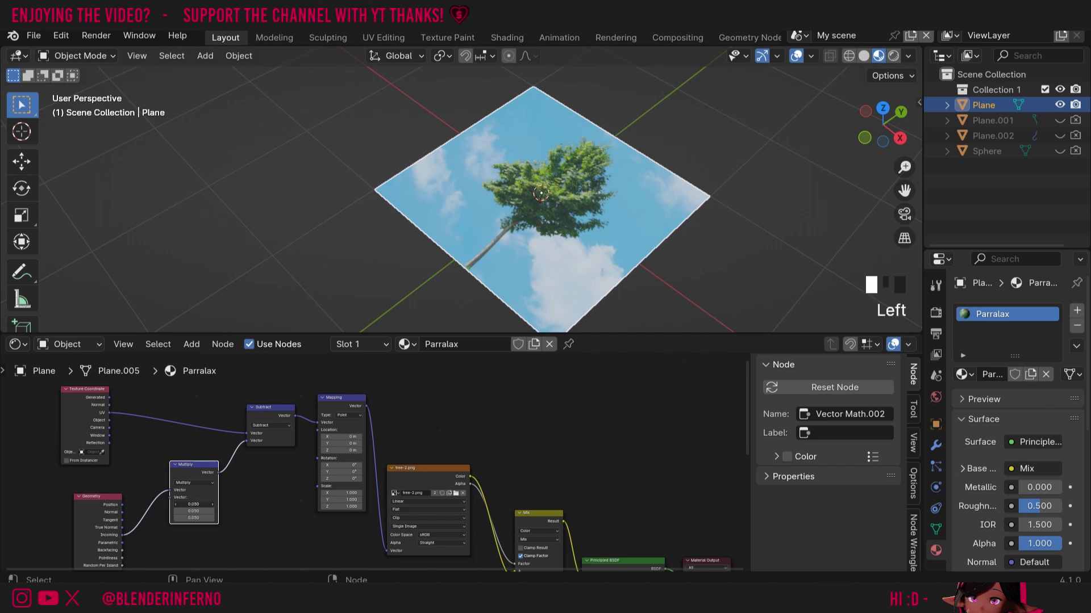
Step: Apply the multiplier to all three axes and orbit to check the tree's parallax
{"action": "left_click_drag", "start_coordinate": [192, 503], "coordinate": [193, 518]}
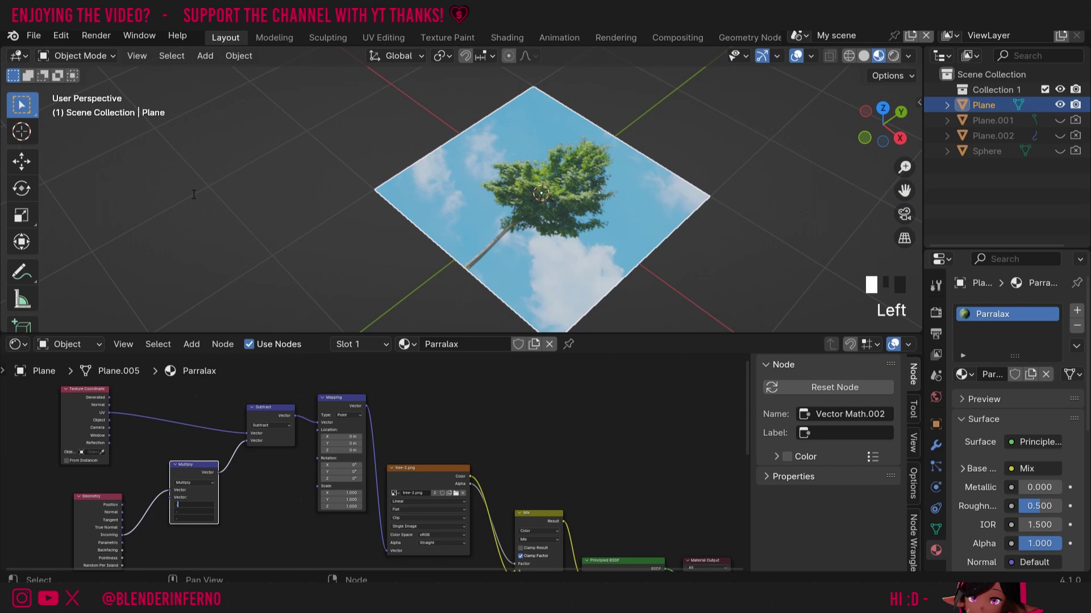
{"action": "key", "text": "Return"}
{"action": "middle_click_drag", "start_coordinate": [194, 194], "coordinate": [282, 187]}
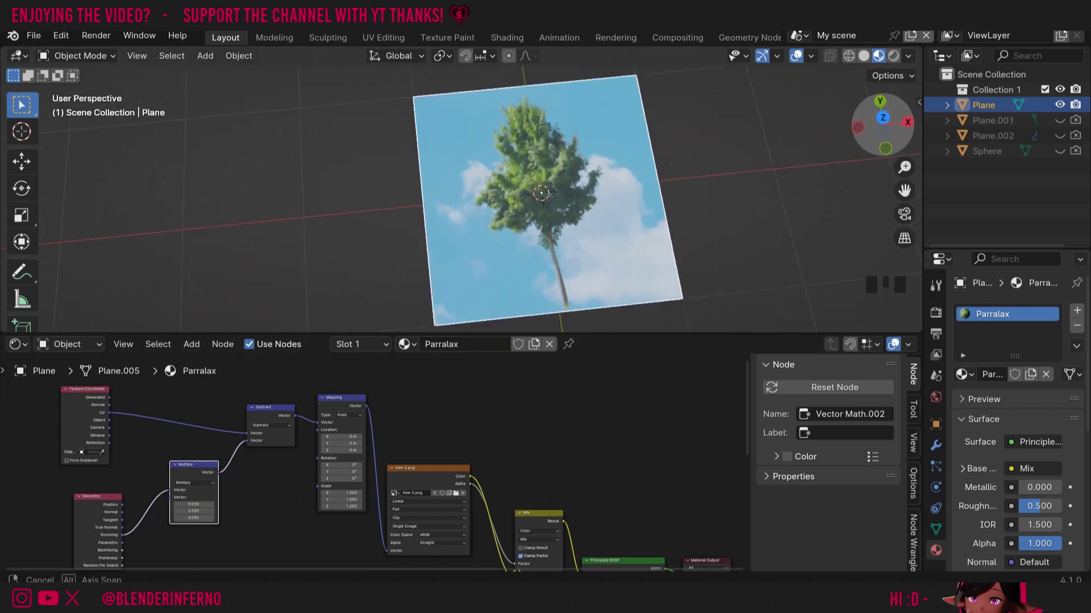
{"action": "mouse_move", "coordinate": [882, 120]}
{"action": "left_mouse_down"}
{"action": "mouse_move", "coordinate": [861, 129]}
{"action": "mouse_move", "coordinate": [878, 128]}
{"action": "left_mouse_up"}
{"action": "key", "text": "Return"}
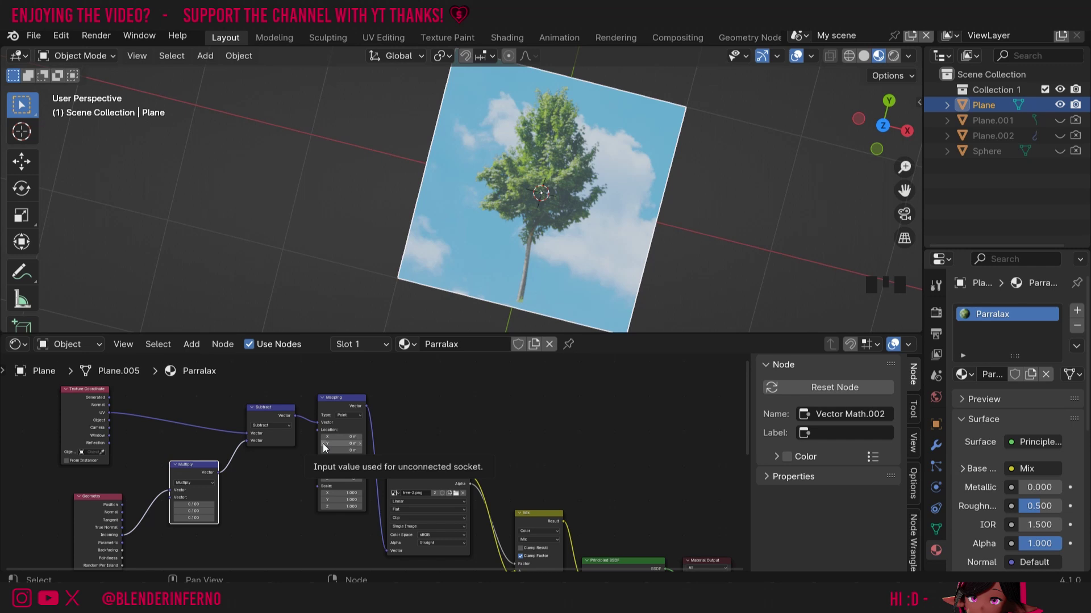
Step: Raise the tree Mapping node's Location Y to 0.1 m and orbit to check the offset
{"action": "left_click", "coordinate": [369, 445]}
{"action": "left_click", "coordinate": [361, 443]}
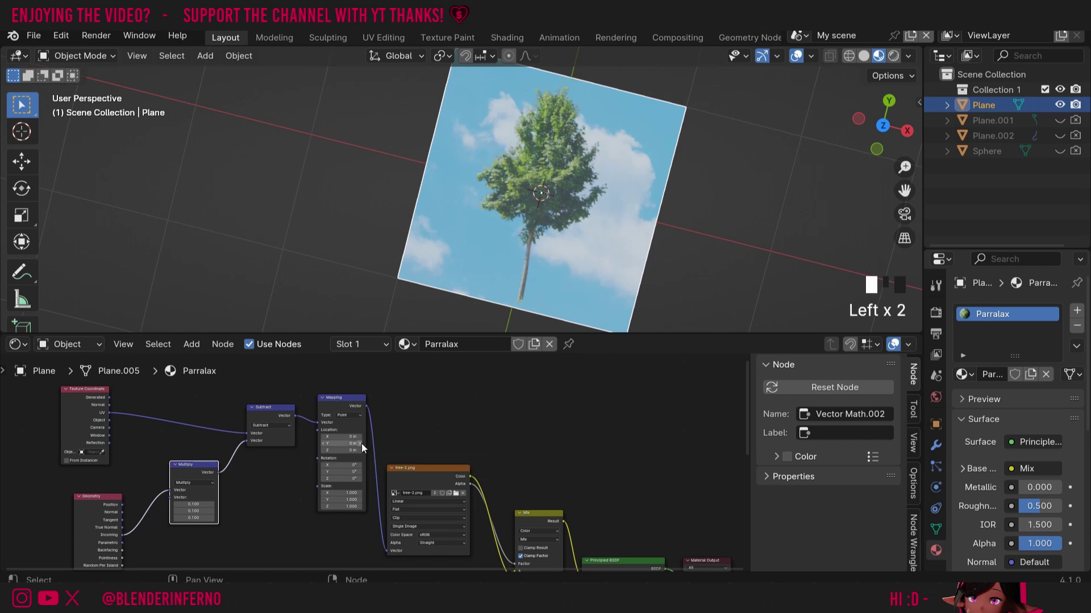
{"action": "left_click", "coordinate": [361, 444]}
{"action": "mouse_move", "coordinate": [884, 123]}
{"action": "left_mouse_down"}
{"action": "mouse_move", "coordinate": [886, 145]}
{"action": "mouse_move", "coordinate": [886, 128]}
{"action": "left_mouse_up"}
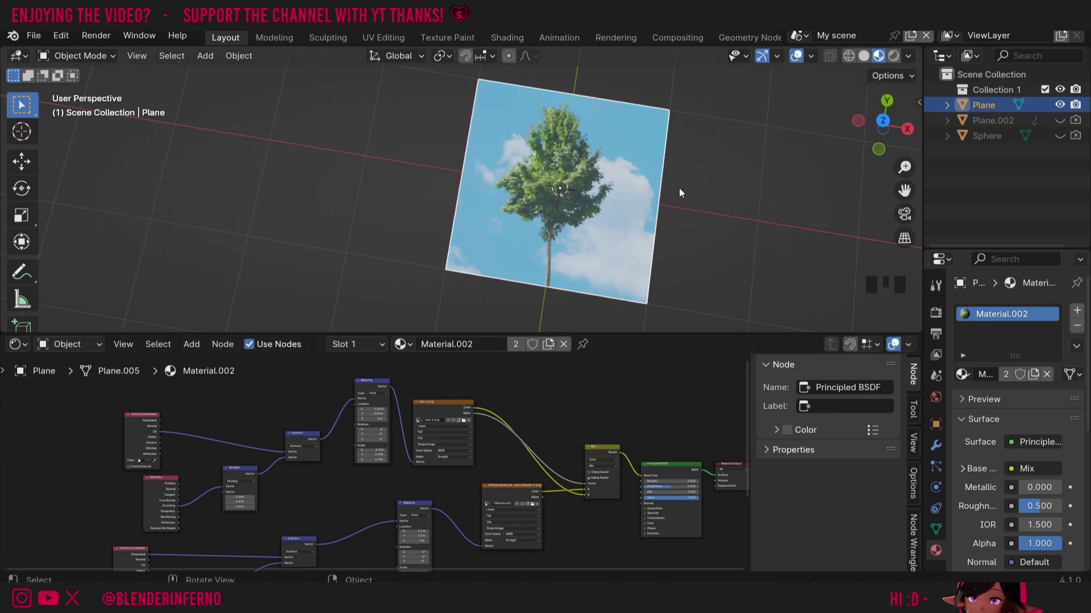
{"action": "scroll", "coordinate": [261, 498], "scroll_direction": "up", "scroll_amount": 5}
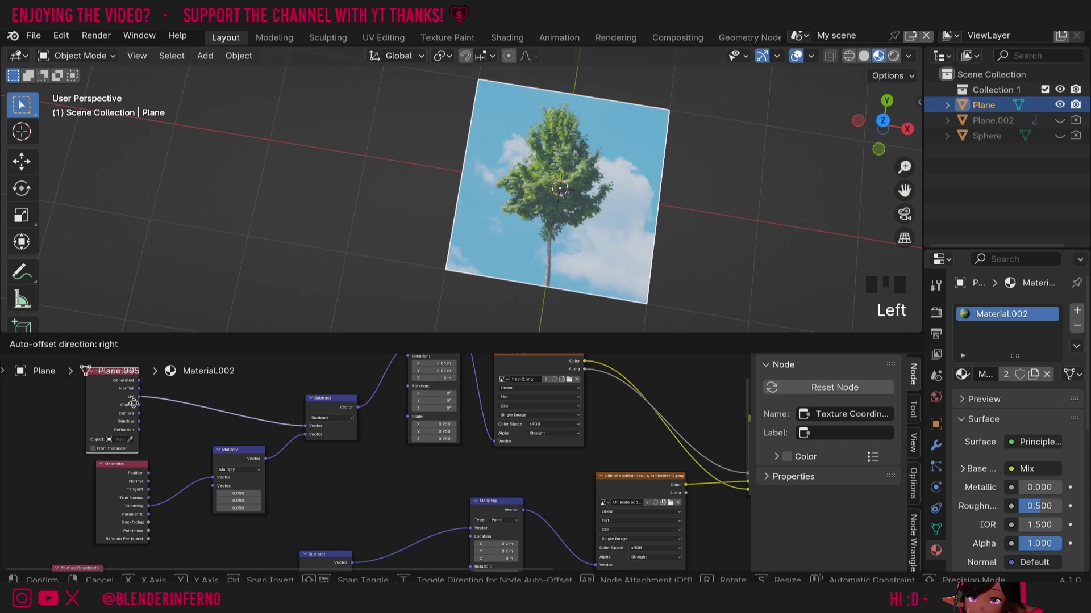
Step: Reposition the Texture Coordinate node and adjust the Multiply node's depth values
{"action": "mouse_move", "coordinate": [108, 397]}
{"action": "left_mouse_down"}
{"action": "mouse_move", "coordinate": [454, 390]}
{"action": "mouse_move", "coordinate": [305, 531]}
{"action": "left_mouse_up"}
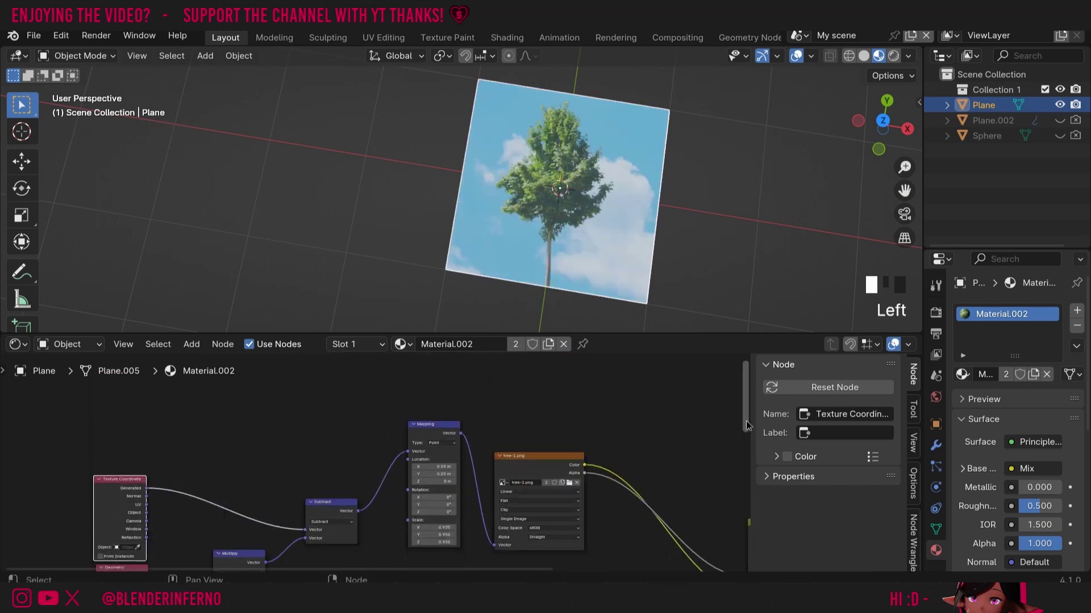
{"action": "left_click_drag", "start_coordinate": [746, 422], "coordinate": [742, 444]}
{"action": "mouse_move", "coordinate": [239, 539]}
{"action": "left_mouse_down"}
{"action": "mouse_move", "coordinate": [239, 553]}
{"action": "mouse_move", "coordinate": [282, 546]}
{"action": "left_mouse_up"}
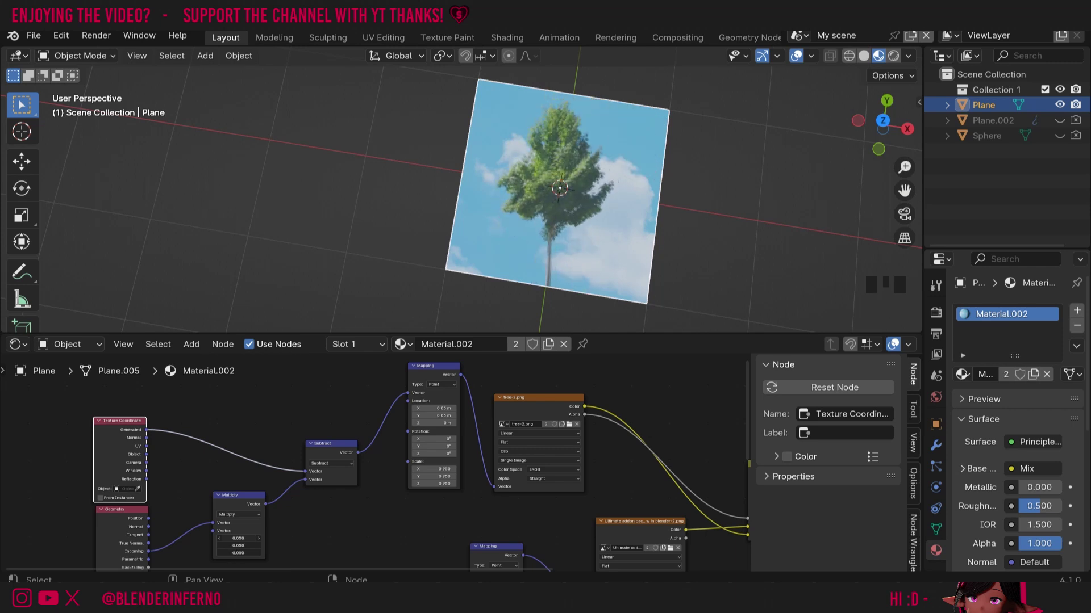
Step: Unhide the marble sphere and move it 2.3485 m along X beside the plane
{"action": "left_click", "coordinate": [1060, 136]}
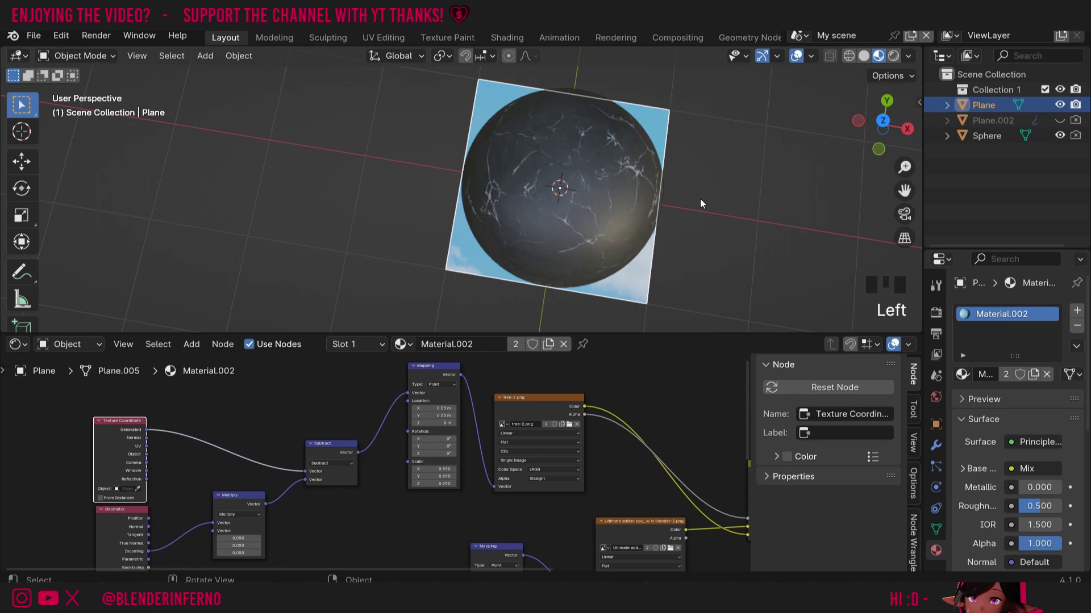
{"action": "left_click", "coordinate": [603, 176]}
{"action": "key", "text": "g"}
{"action": "key", "text": "x"}
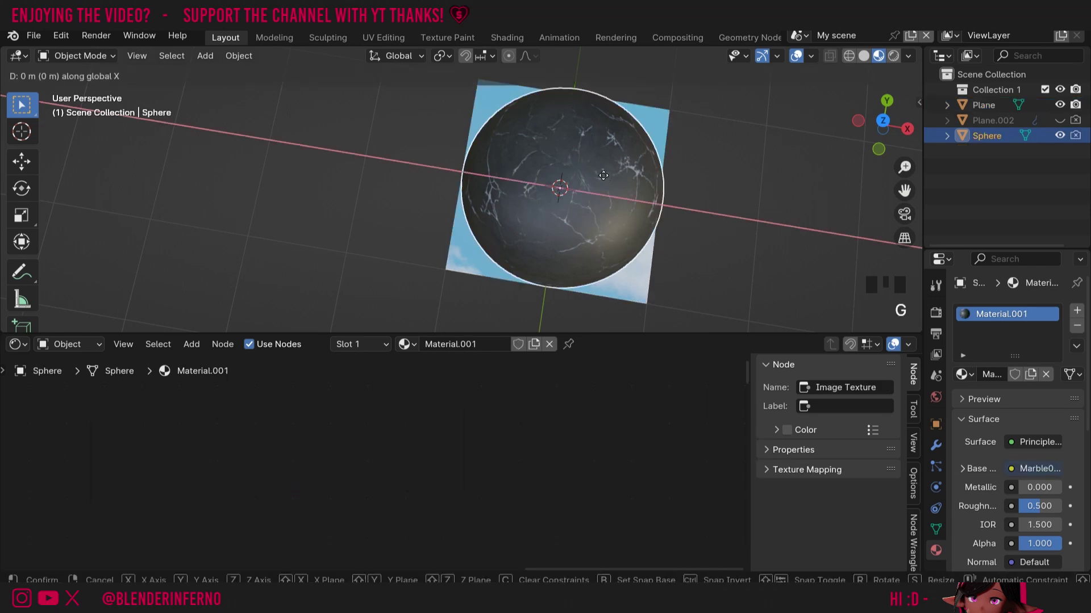
{"action": "left_click", "coordinate": [834, 226]}
{"action": "middle_click_drag", "start_coordinate": [835, 225], "coordinate": [553, 168]}
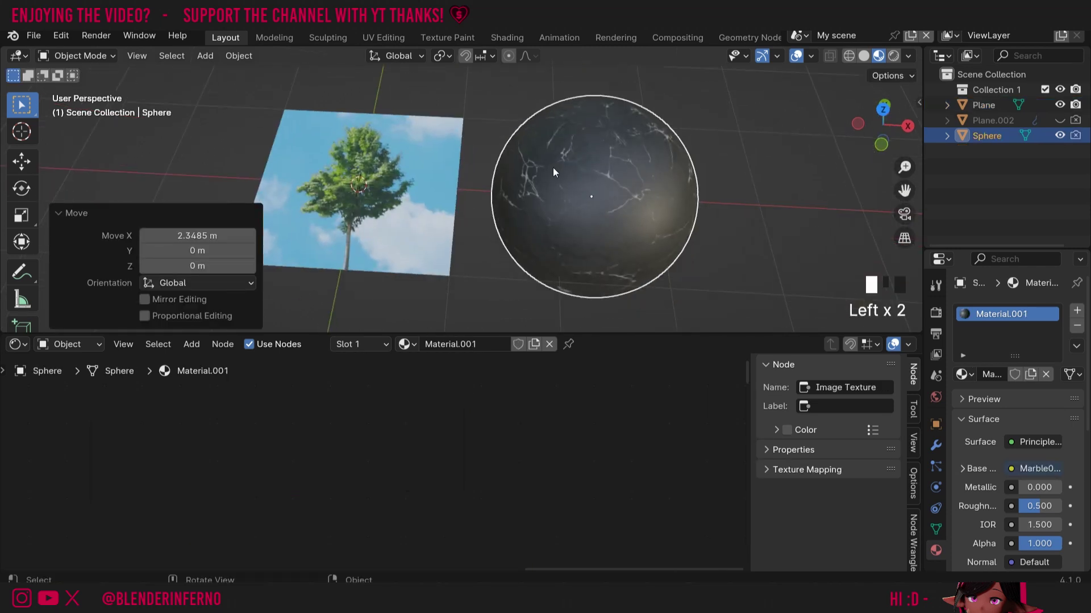
Step: Frame the sphere's material nodes, then reselect the plane and orbit to a lower angle
{"action": "left_click", "coordinate": [748, 378]}
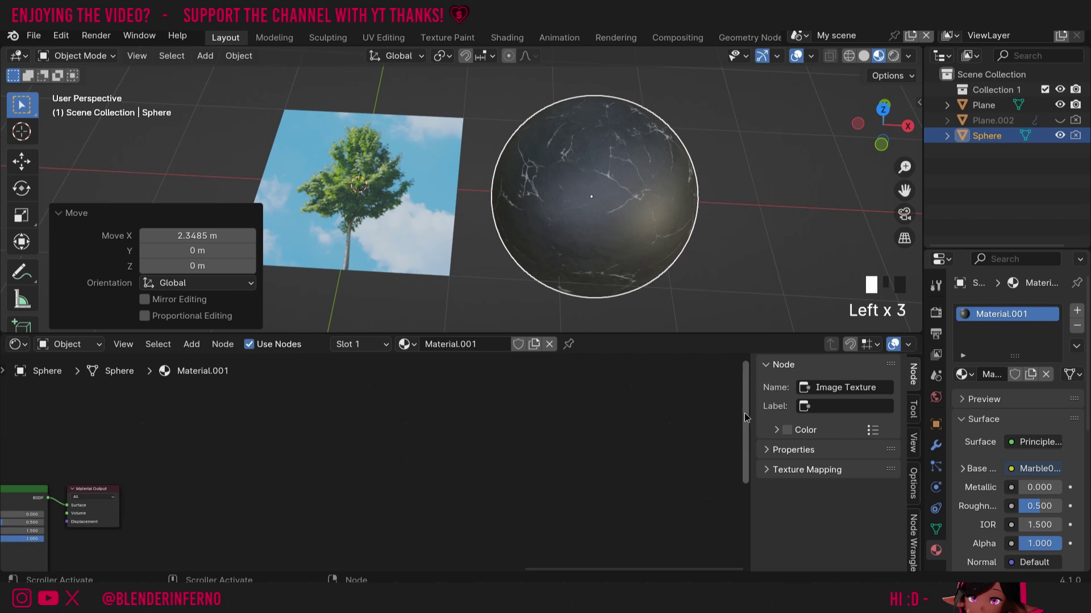
{"action": "left_click", "coordinate": [192, 486]}
{"action": "left_click", "coordinate": [375, 213], "text": "shift"}
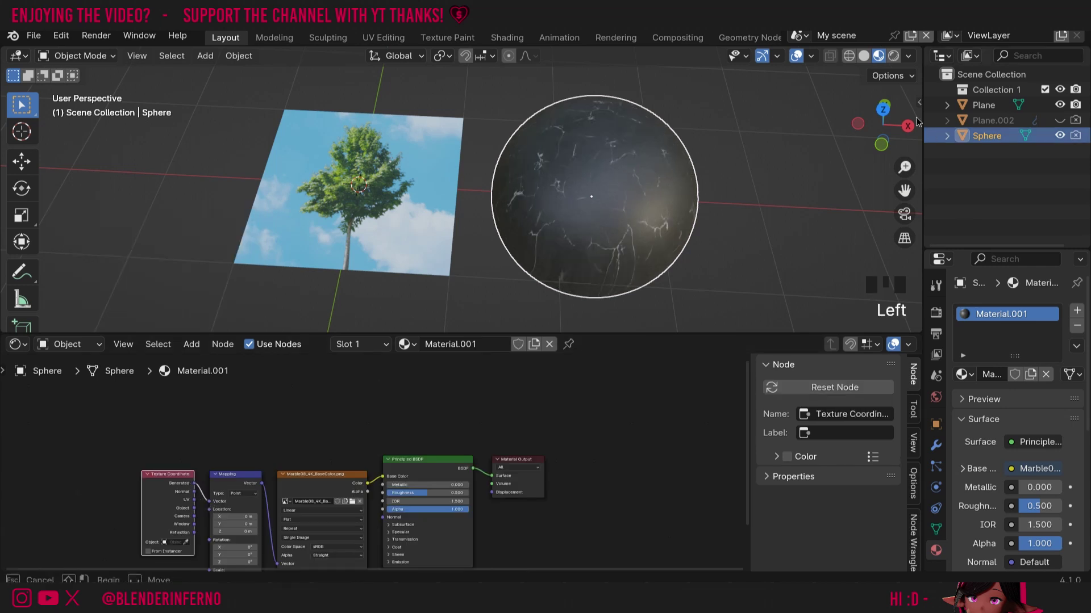
{"action": "mouse_move", "coordinate": [590, 197]}
{"action": "middle_mouse_down"}
{"action": "mouse_move", "coordinate": [577, 234]}
{"action": "mouse_move", "coordinate": [672, 240]}
{"action": "middle_mouse_up"}
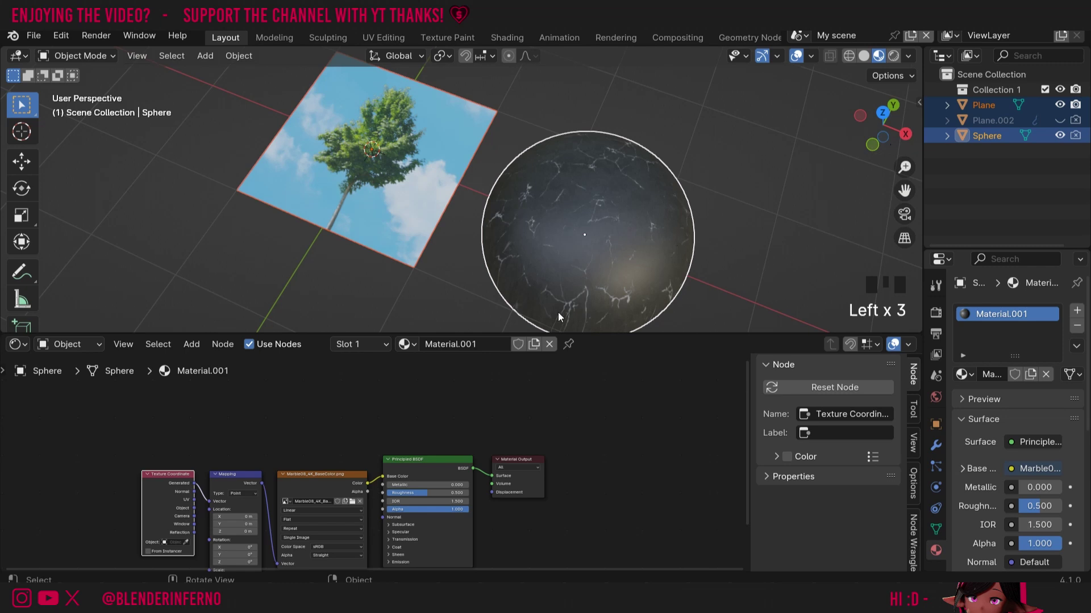
{"action": "middle_click_drag", "start_coordinate": [605, 96], "coordinate": [607, 60]}
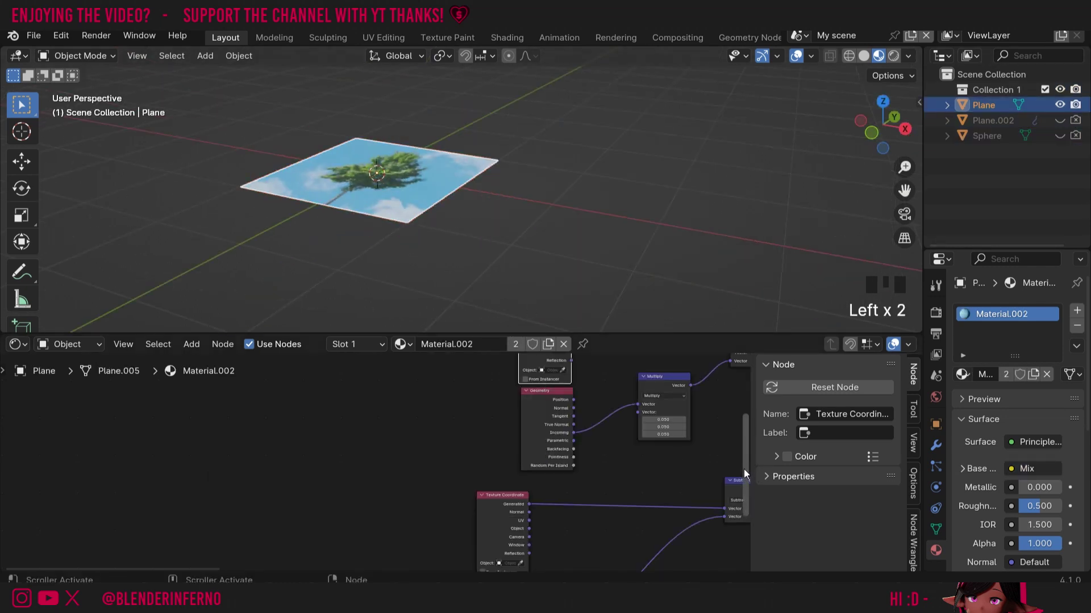
{"action": "left_click_drag", "start_coordinate": [746, 465], "coordinate": [746, 430]}
Step: From a near top-down view, link the Texture Coordinate UV output to Subtract's Vector input
{"action": "left_click", "coordinate": [745, 470]}
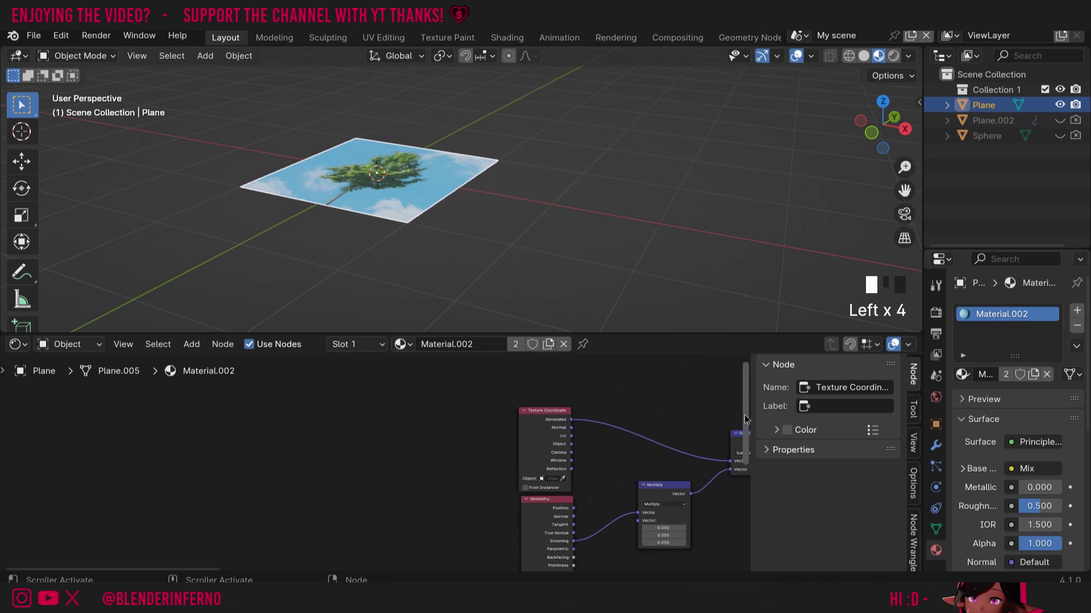
{"action": "left_click_drag", "start_coordinate": [883, 121], "coordinate": [873, 142]}
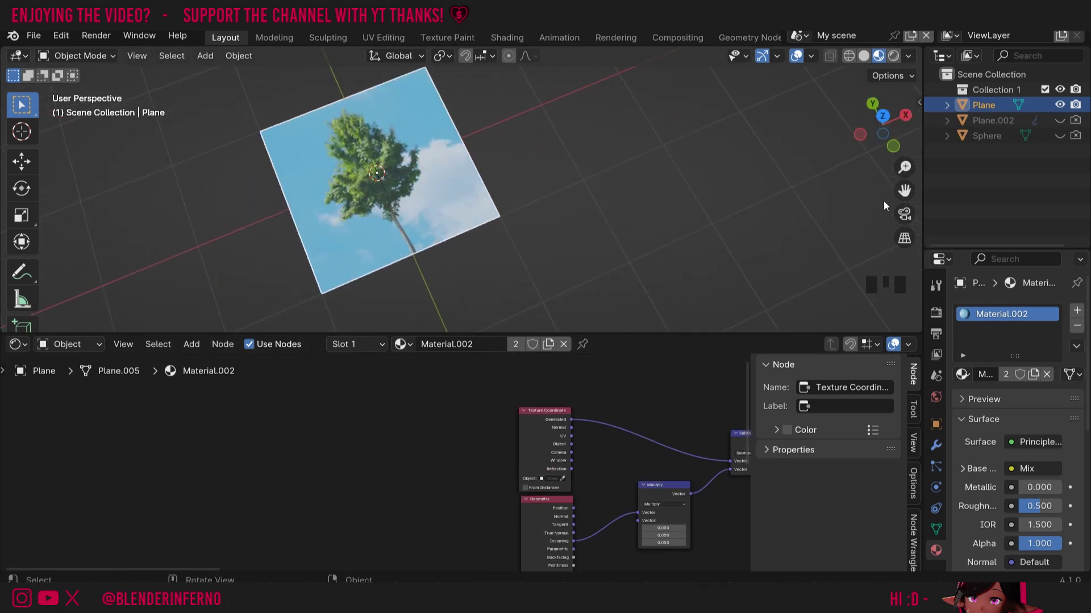
{"action": "mouse_move", "coordinate": [882, 128]}
{"action": "left_mouse_down"}
{"action": "mouse_move", "coordinate": [867, 120]}
{"action": "mouse_move", "coordinate": [887, 134]}
{"action": "left_mouse_up"}
{"action": "left_click", "coordinate": [891, 137]}
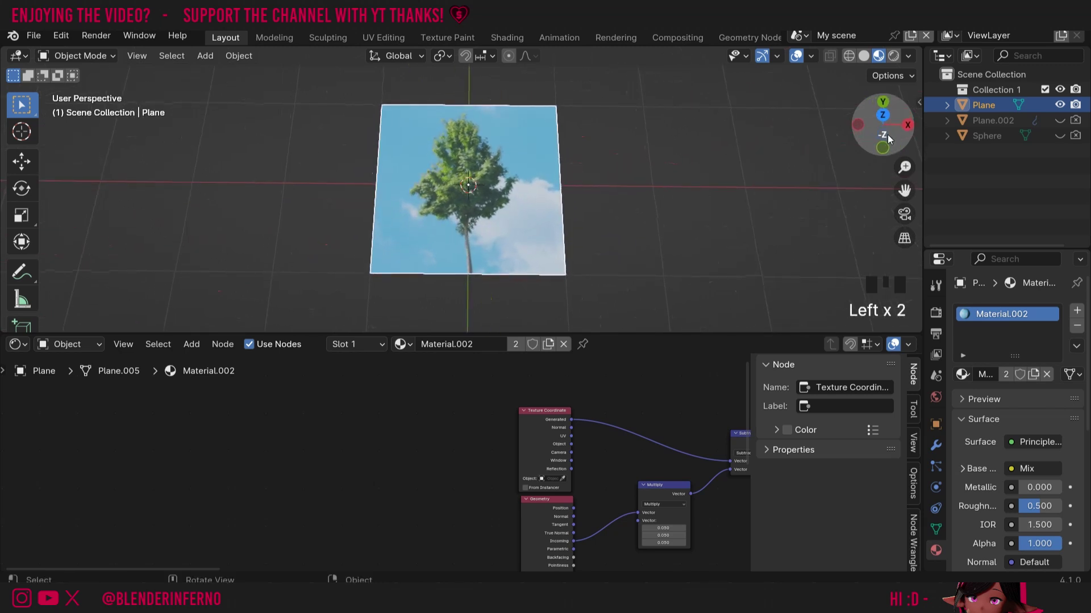
{"action": "left_click_drag", "start_coordinate": [871, 119], "coordinate": [862, 122]}
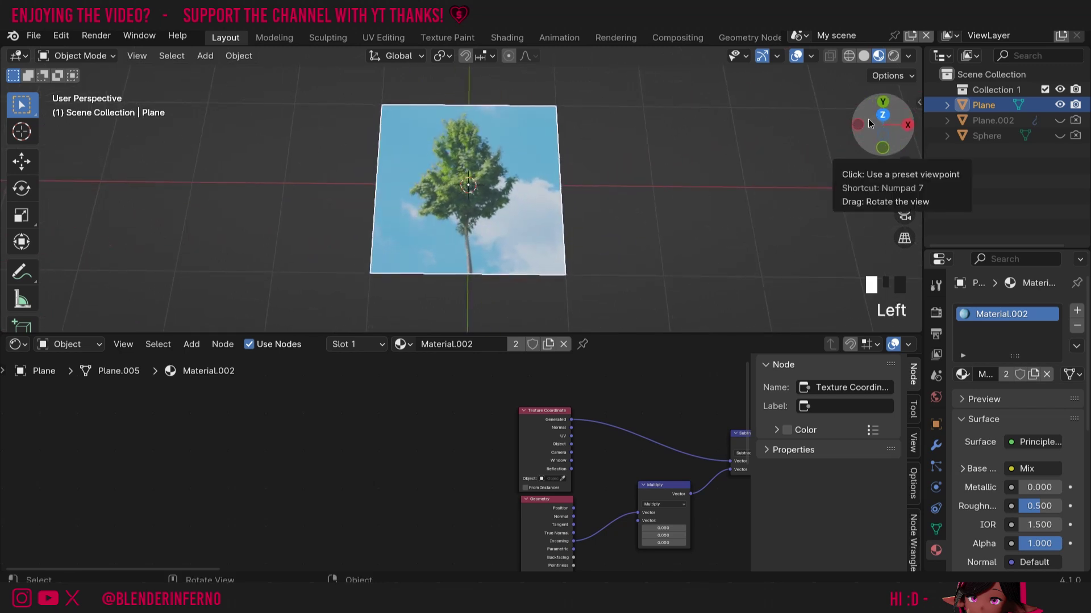
{"action": "scroll", "coordinate": [211, 460], "scroll_direction": "down", "scroll_amount": 3, "text": "ctrl"}
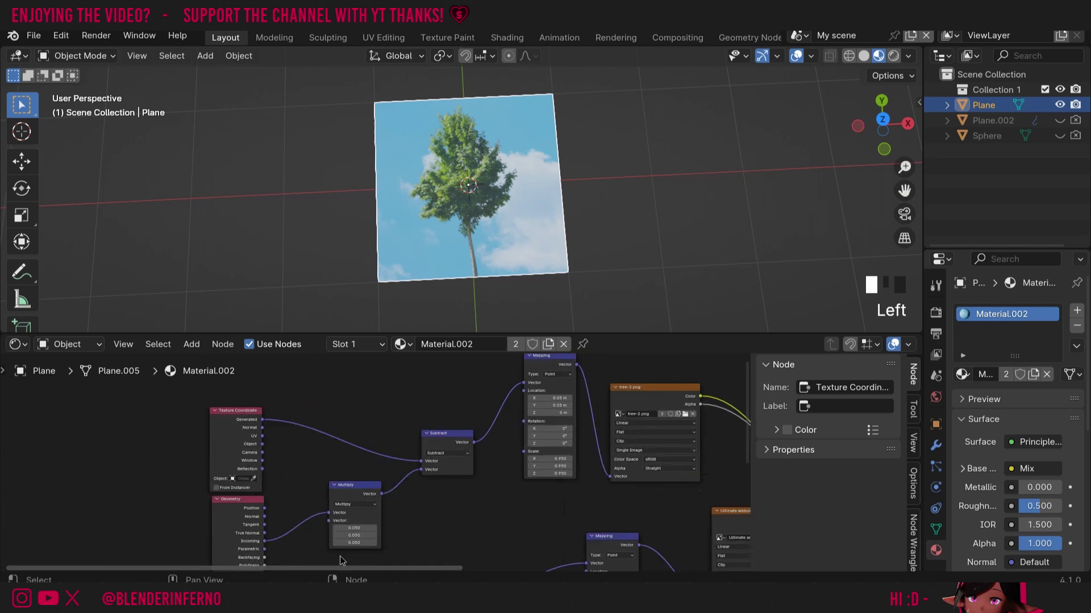
{"action": "scroll", "coordinate": [210, 460], "scroll_direction": "down", "scroll_amount": 3, "text": "ctrl"}
{"action": "left_click_drag", "start_coordinate": [211, 460], "coordinate": [366, 482]}
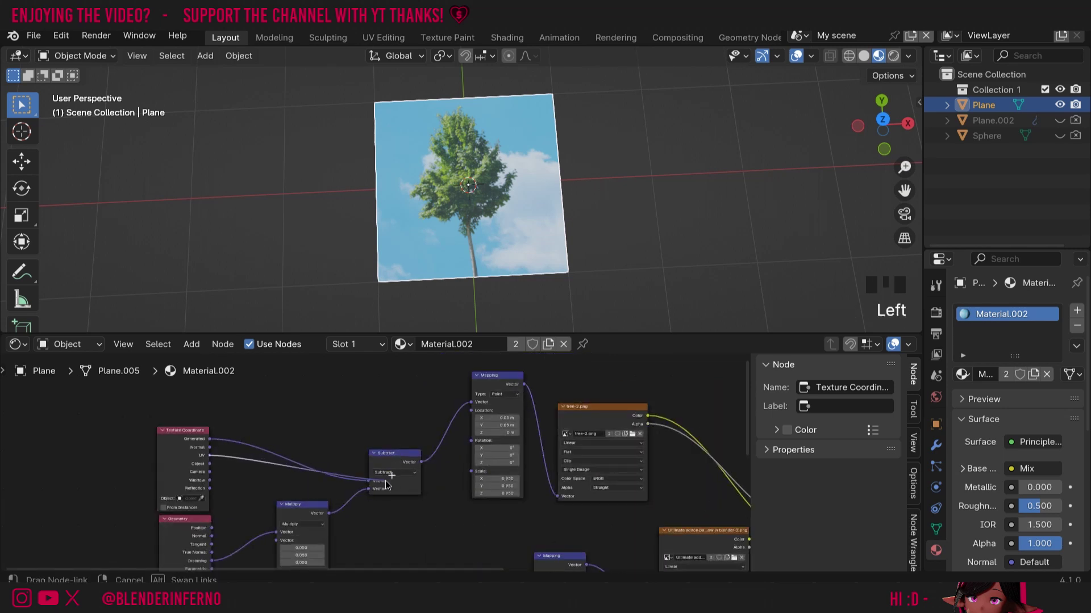
{"action": "scroll", "coordinate": [457, 460], "scroll_direction": "down", "scroll_amount": 2, "text": "ctrl"}
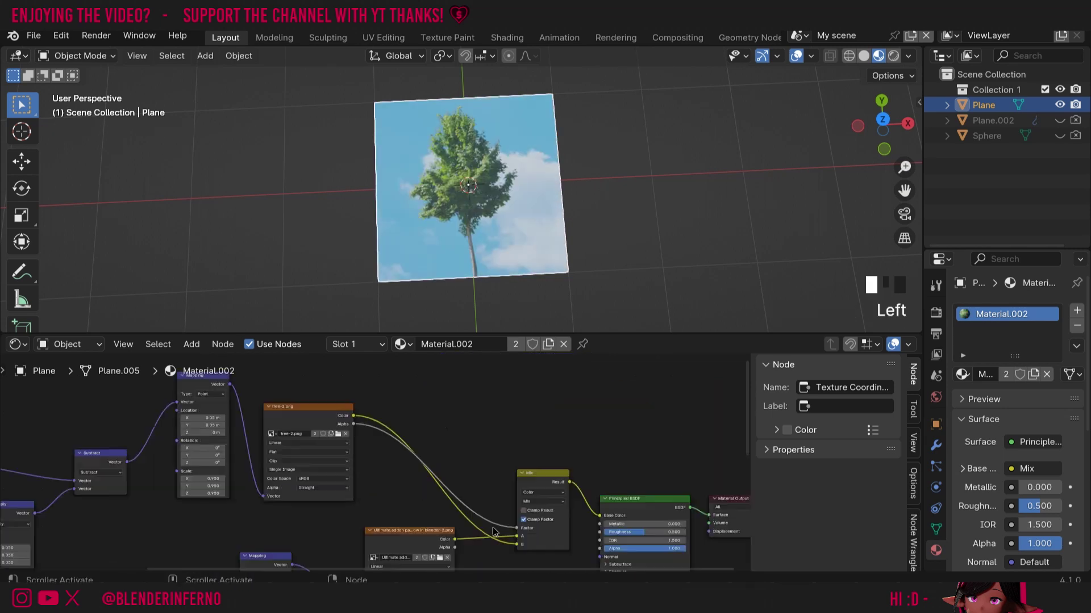
{"action": "scroll", "coordinate": [563, 452], "scroll_direction": "down", "scroll_amount": 3, "text": "ctrl"}
{"action": "scroll", "coordinate": [677, 439], "scroll_direction": "down", "scroll_amount": 2, "text": "ctrl"}
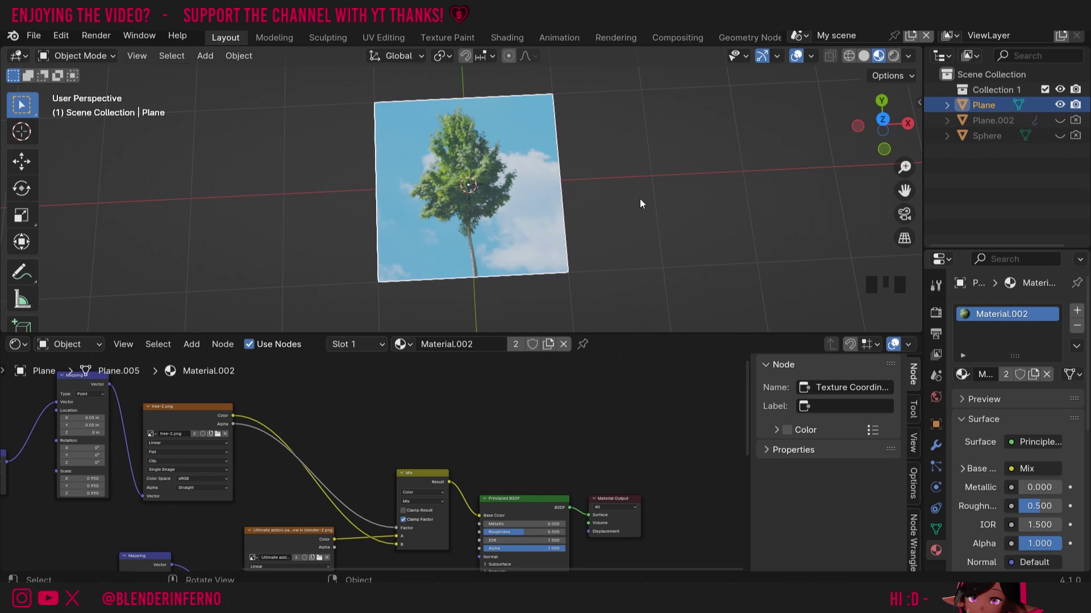